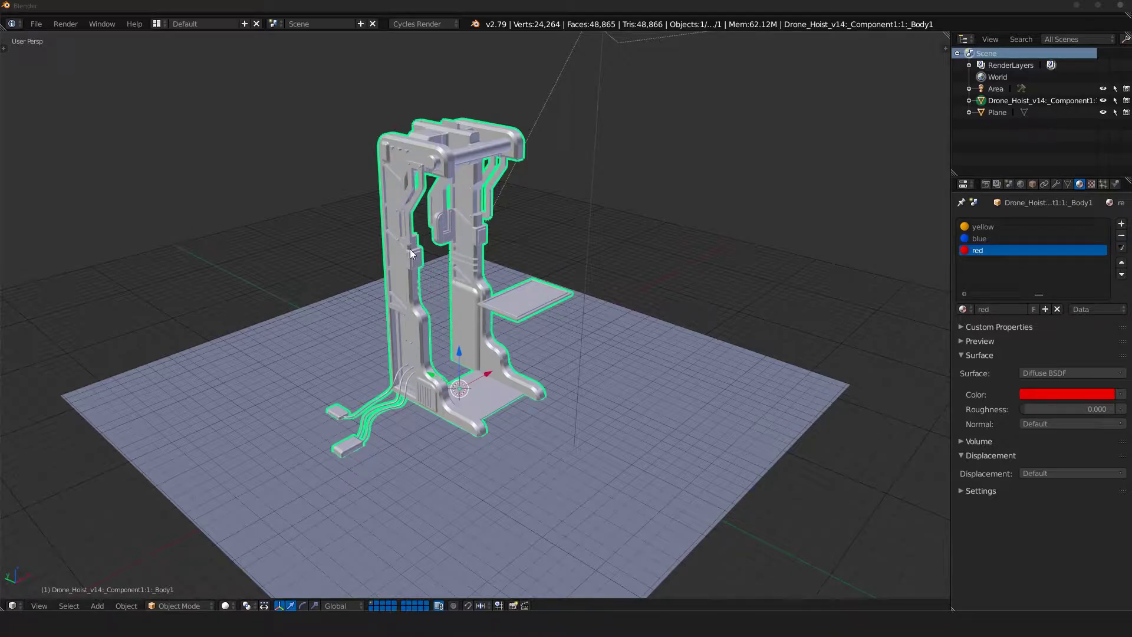
- Inspect the drone hoist's mesh structure in Edit Mode from several angles, and return to Object Mode
middle_drag(428, 239, 492, 306)
scroll(431, 265, up, 4)
scroll(493, 306, down, 4)
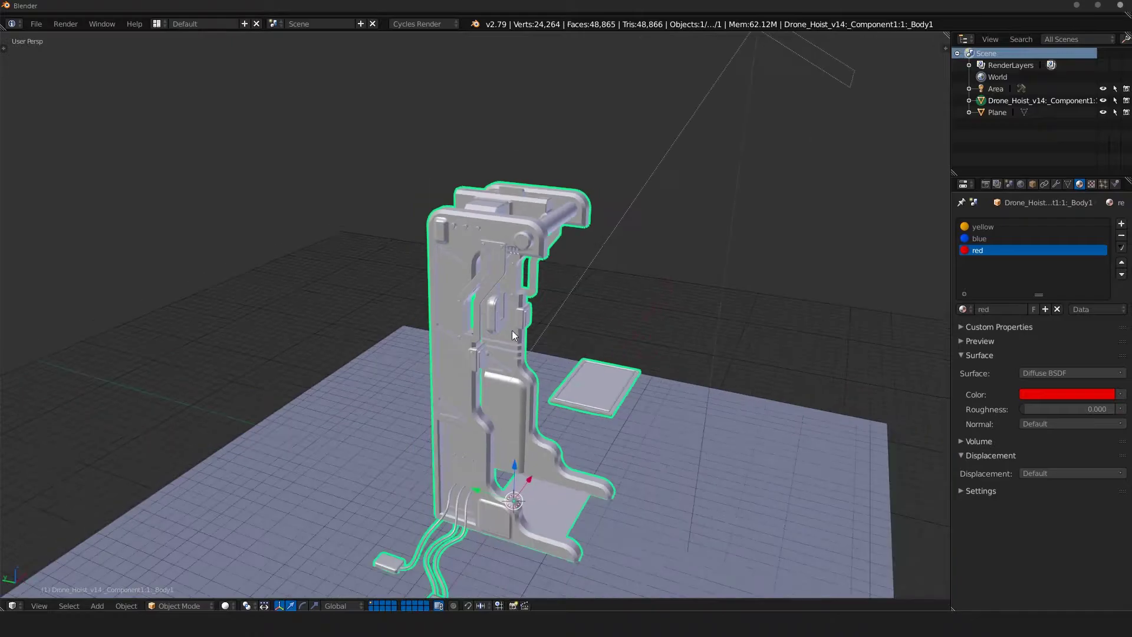
middle_drag(532, 363, 373, 223)
key(Tab)
key(a)
scroll(455, 283, up, 5)
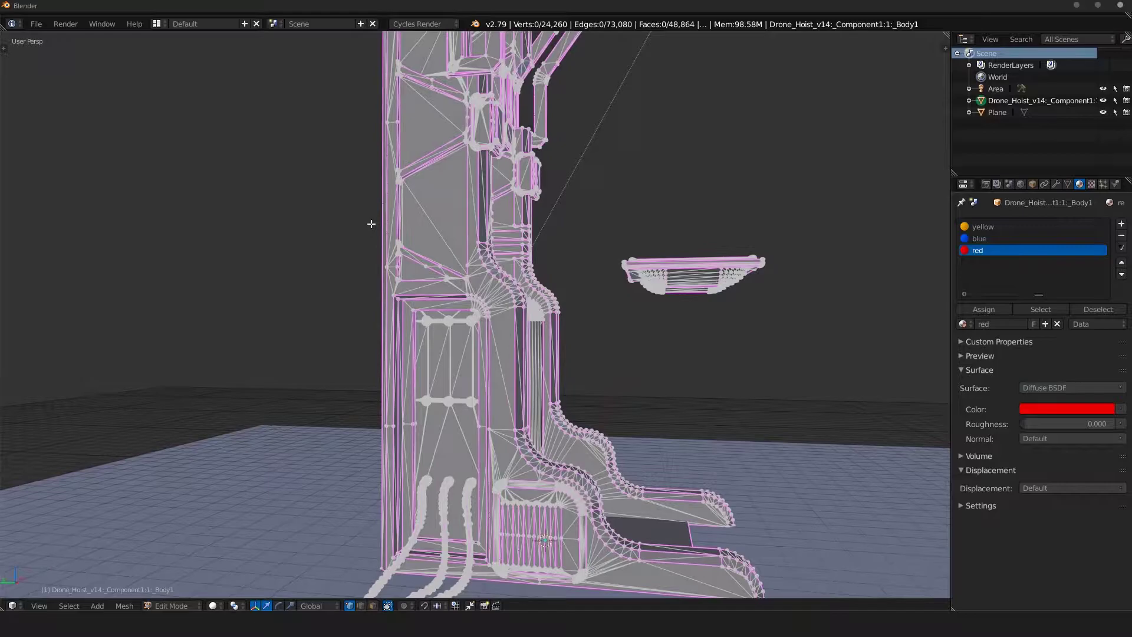
key(a)
key(a)
middle_drag(464, 103, 433, 414)
key(Tab)
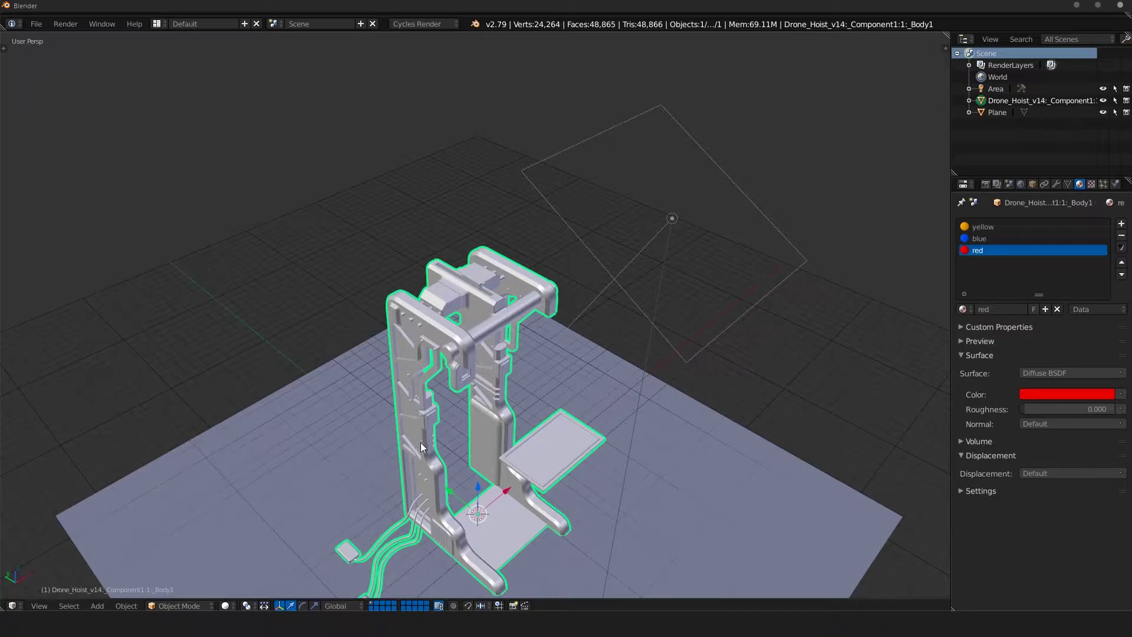
- Select the hoist's entire mesh in Edit Mode, examine the triangulated upper frame up close, and return to Object Mode
drag(508, 493, 502, 465)
key(Tab)
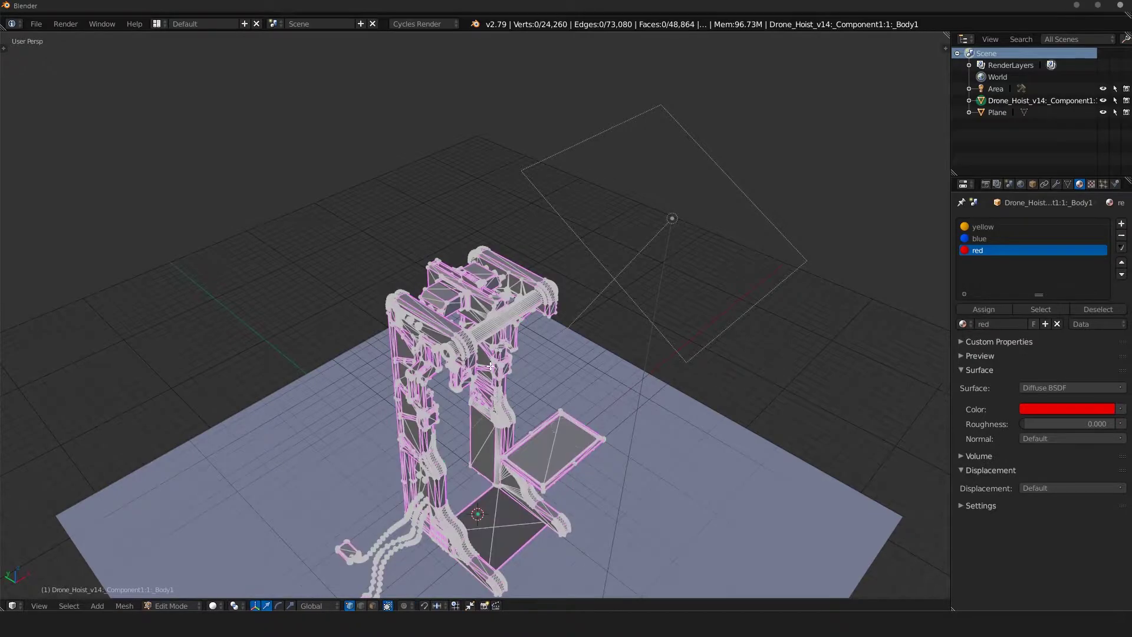
key(a)
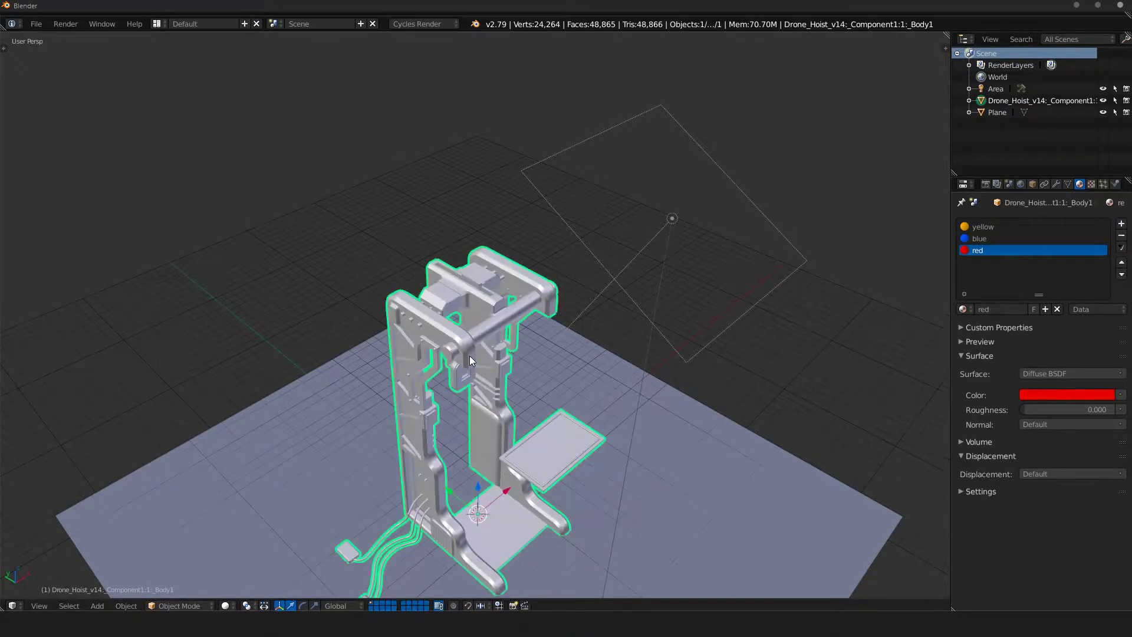
scroll(469, 368, up, 4)
middle_drag(387, 370, 478, 369)
scroll(332, 298, up, 3)
scroll(486, 364, up, 2)
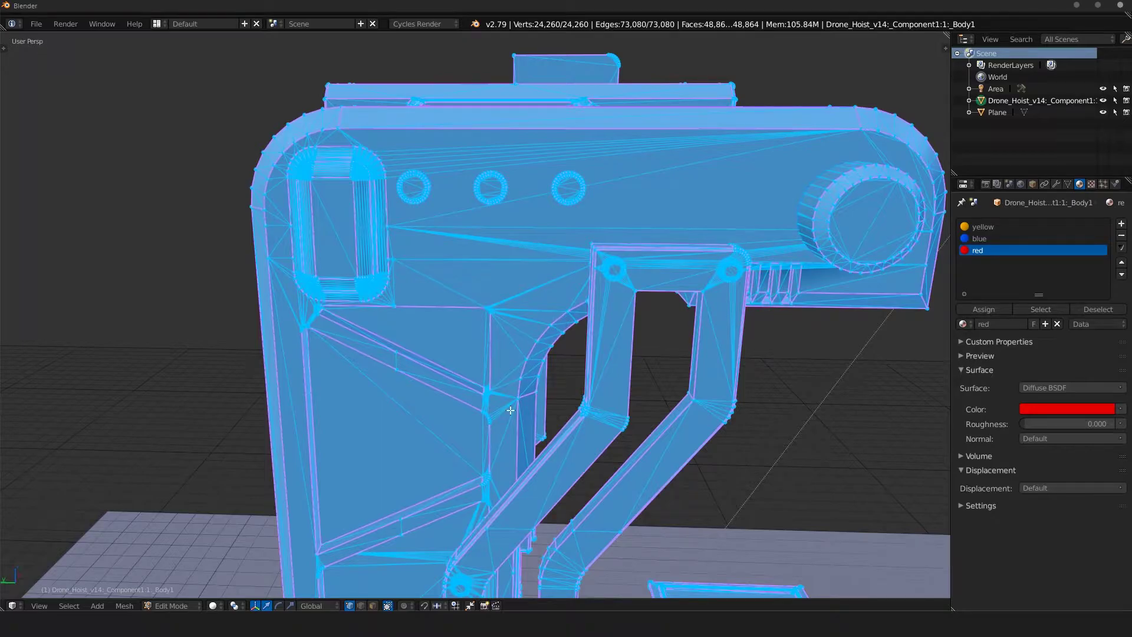
key(Tab)
scroll(459, 362, down, 4)
middle_drag(472, 367, 355, 270)
scroll(424, 283, down, 5)
scroll(447, 285, up, 4)
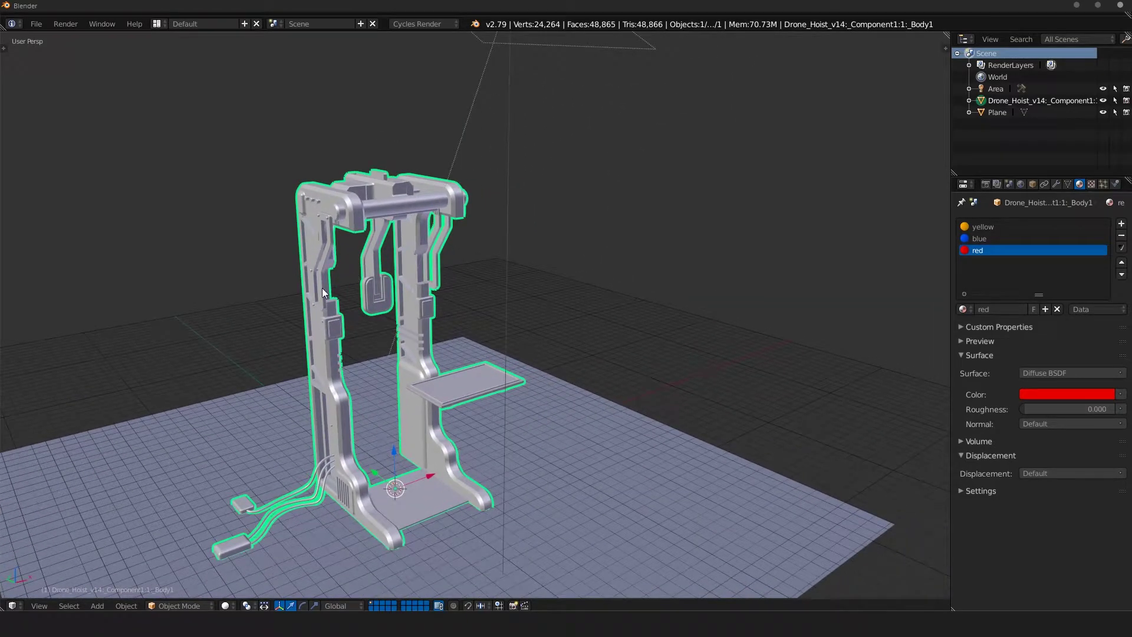
shift+middle_drag(266, 316, 308, 283)
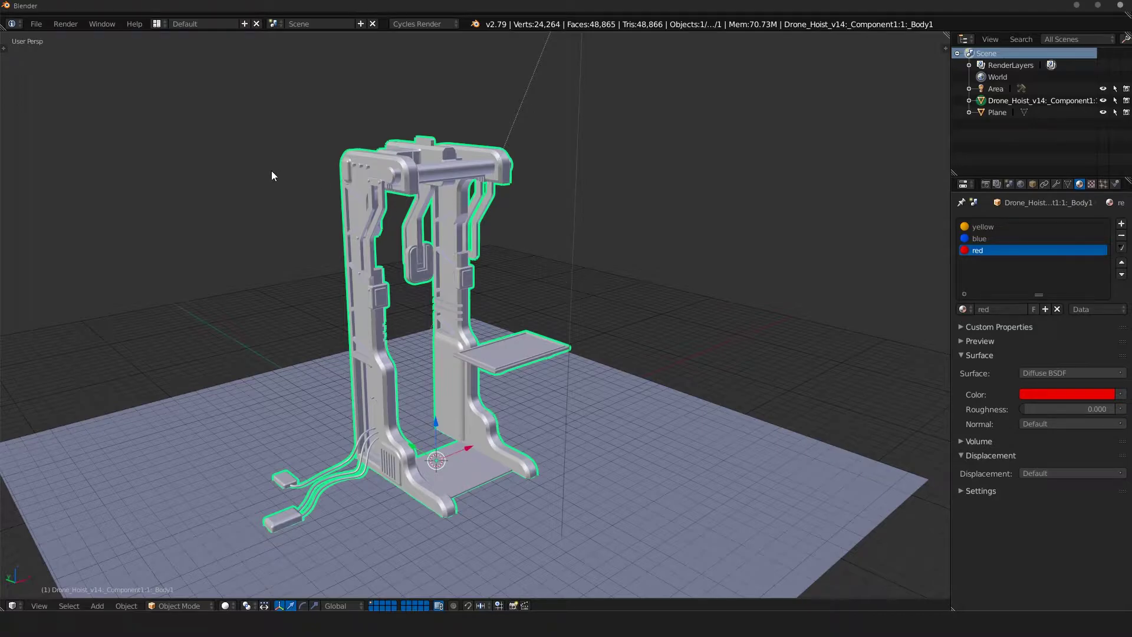
- Set the viewport shading to Material and review the color assignments across the hoist
click(225, 606)
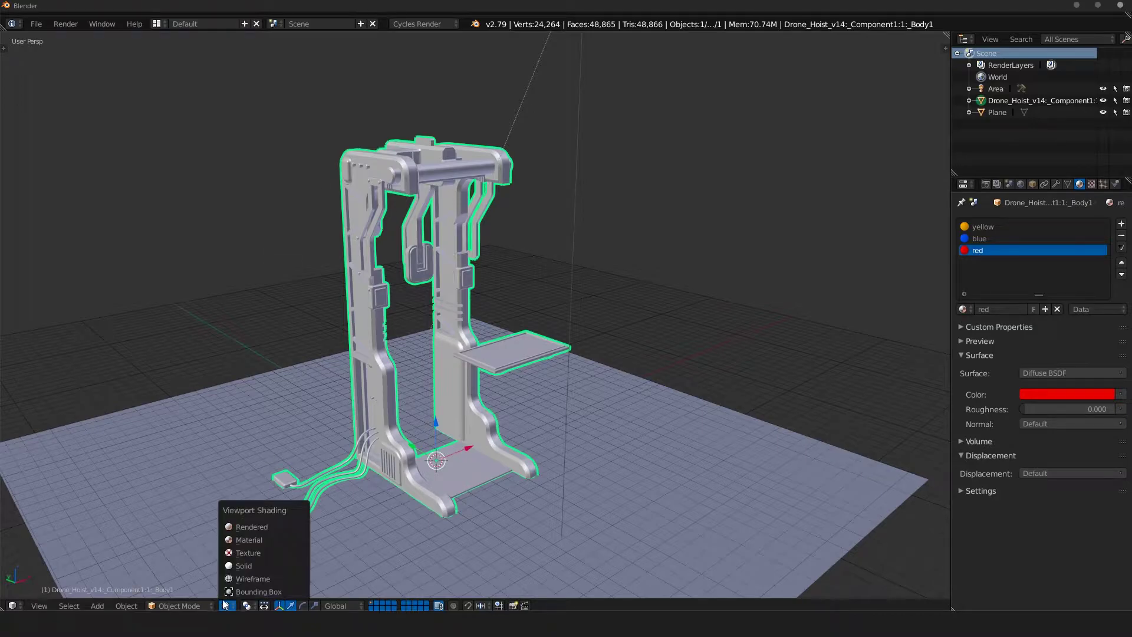
click(247, 540)
middle_drag(437, 225, 586, 258)
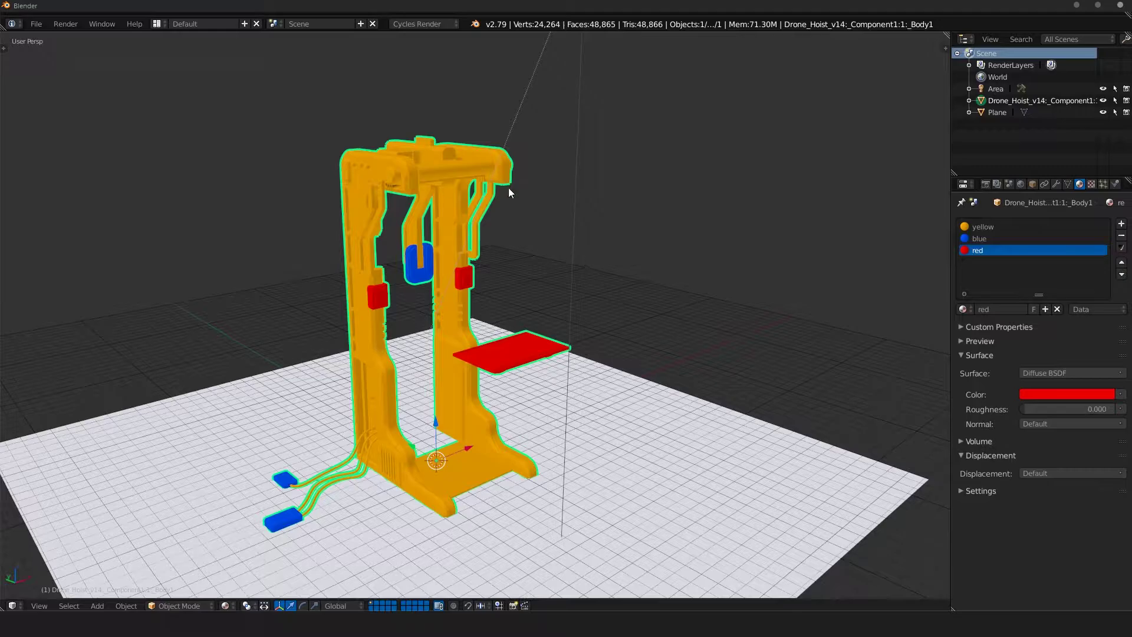
middle_drag(506, 307, 473, 266)
middle_drag(401, 269, 425, 267)
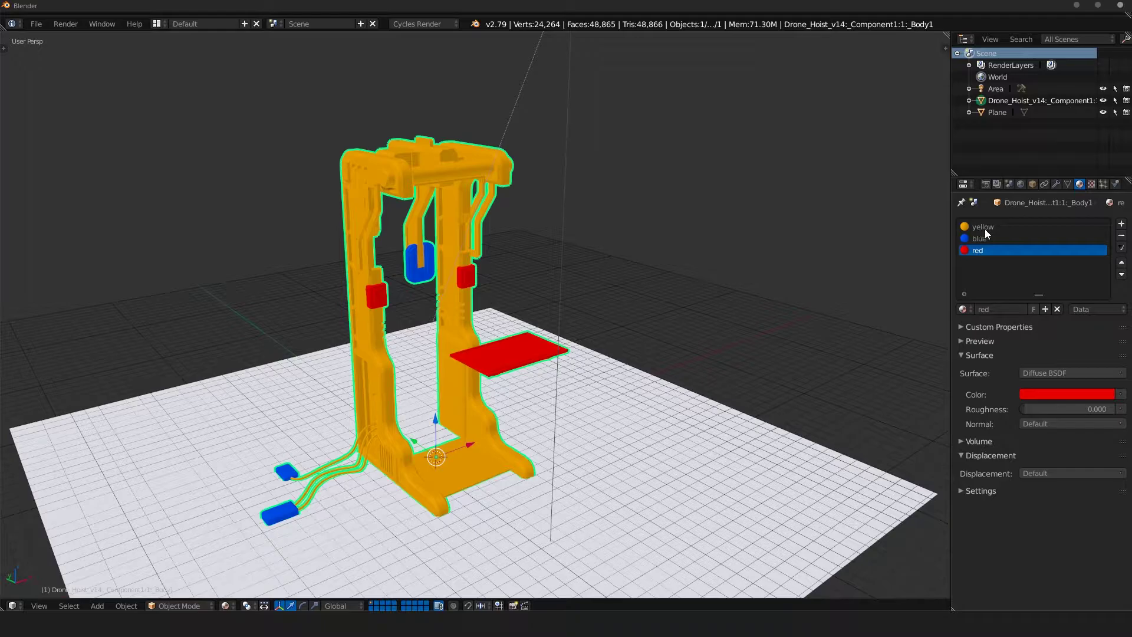
middle_drag(659, 273, 524, 287)
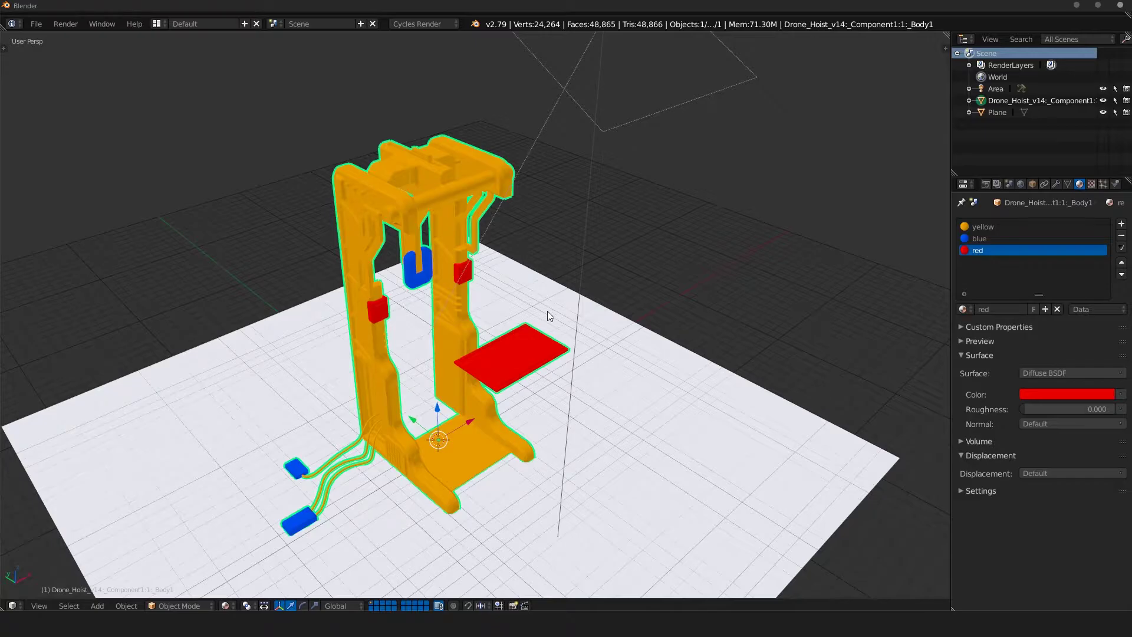
- Return the viewport to Solid shading and look over the hoist from the front, side and close up
key(alt+z)
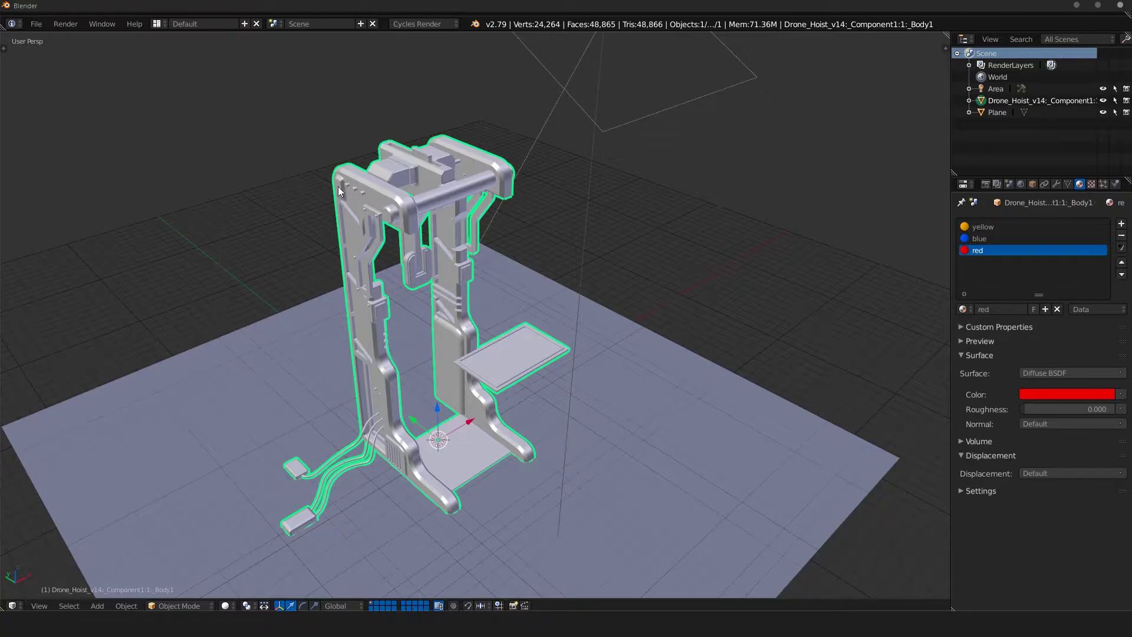
middle_drag(340, 186, 412, 177)
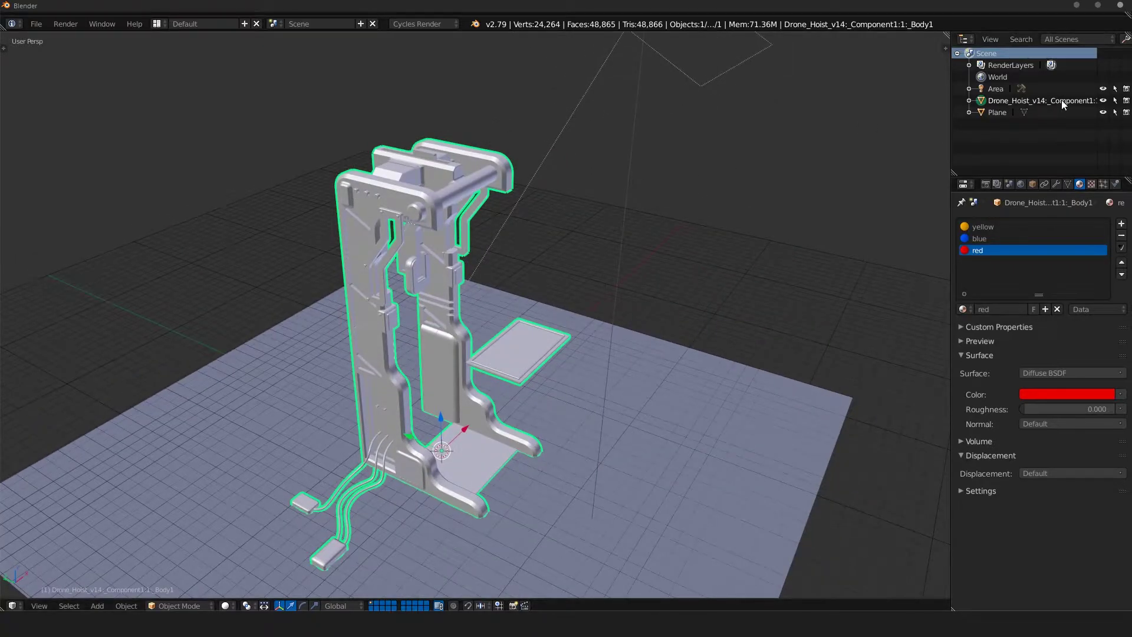
middle_drag(446, 165, 417, 238)
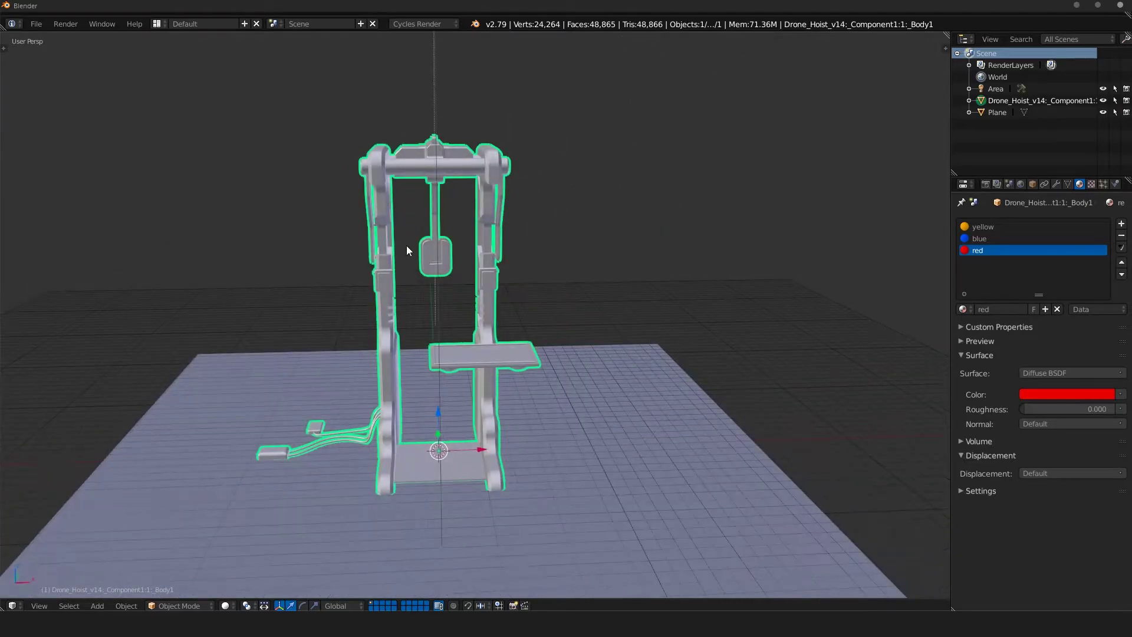
scroll(430, 248, up, 6)
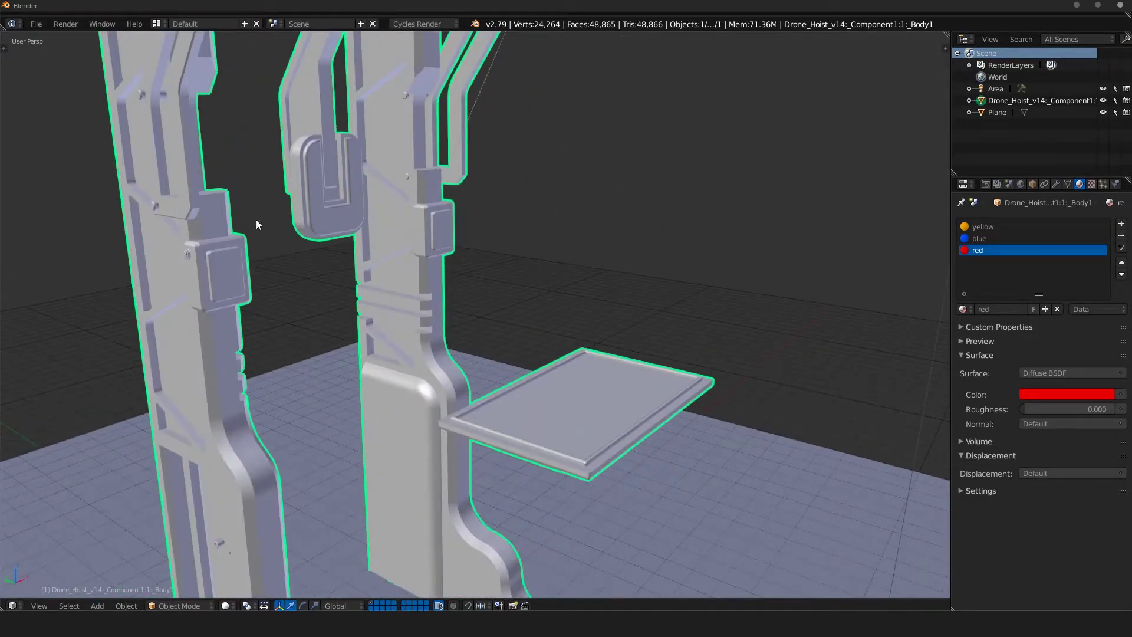
scroll(330, 242, down, 7)
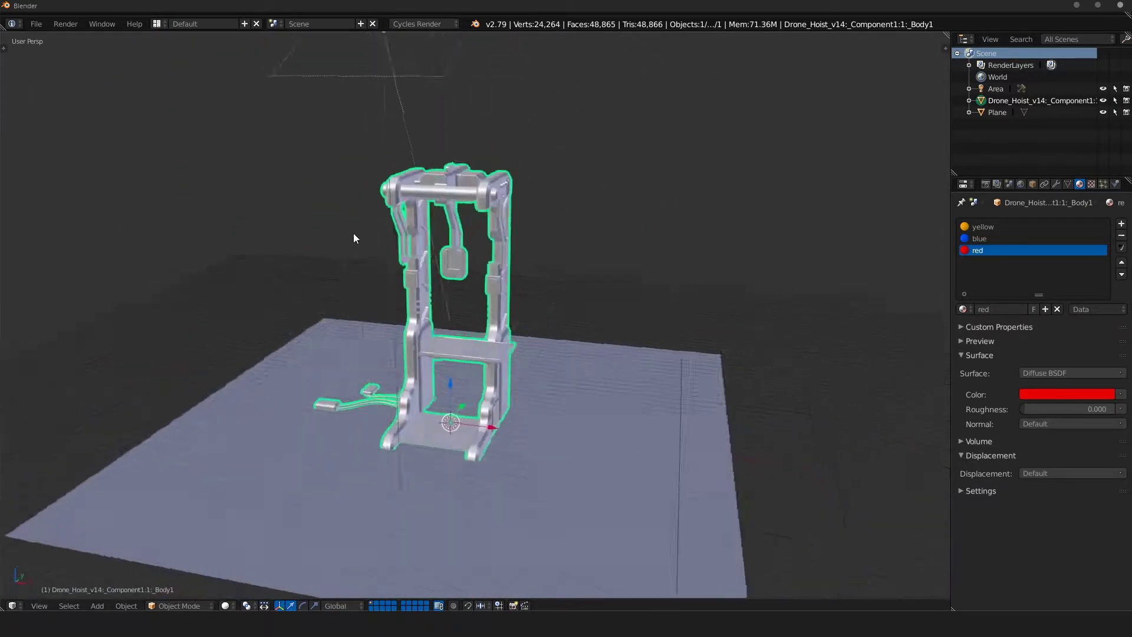
middle_drag(354, 237, 472, 212)
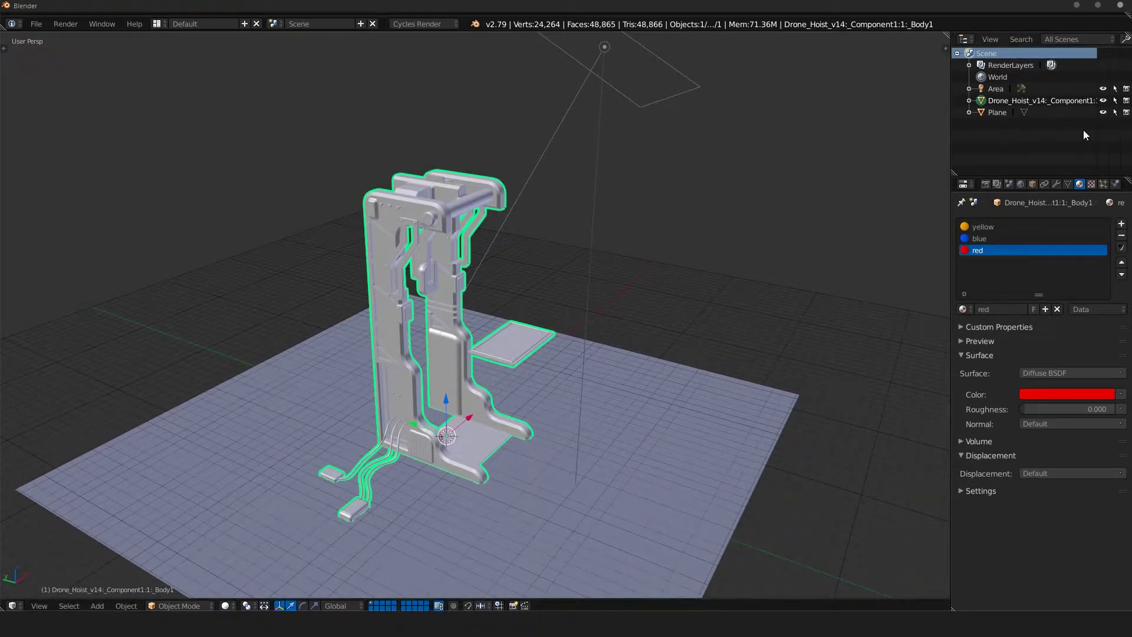
- Start a Wavefront (.obj) export of the hoist and restore the default export settings
click(40, 26)
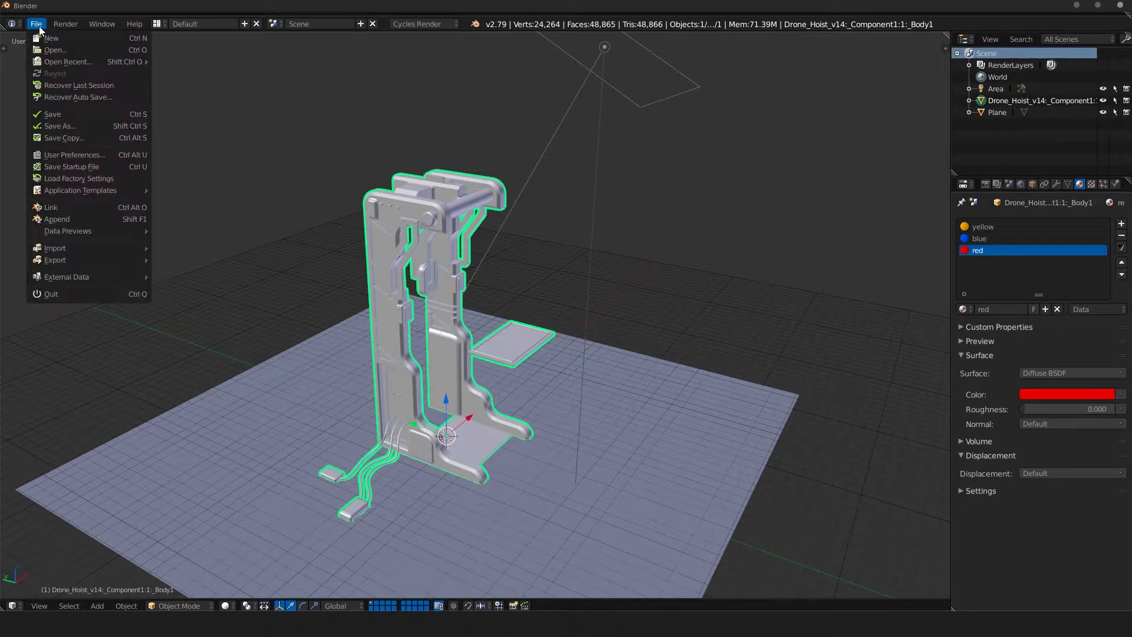
mouse_move(79, 260)
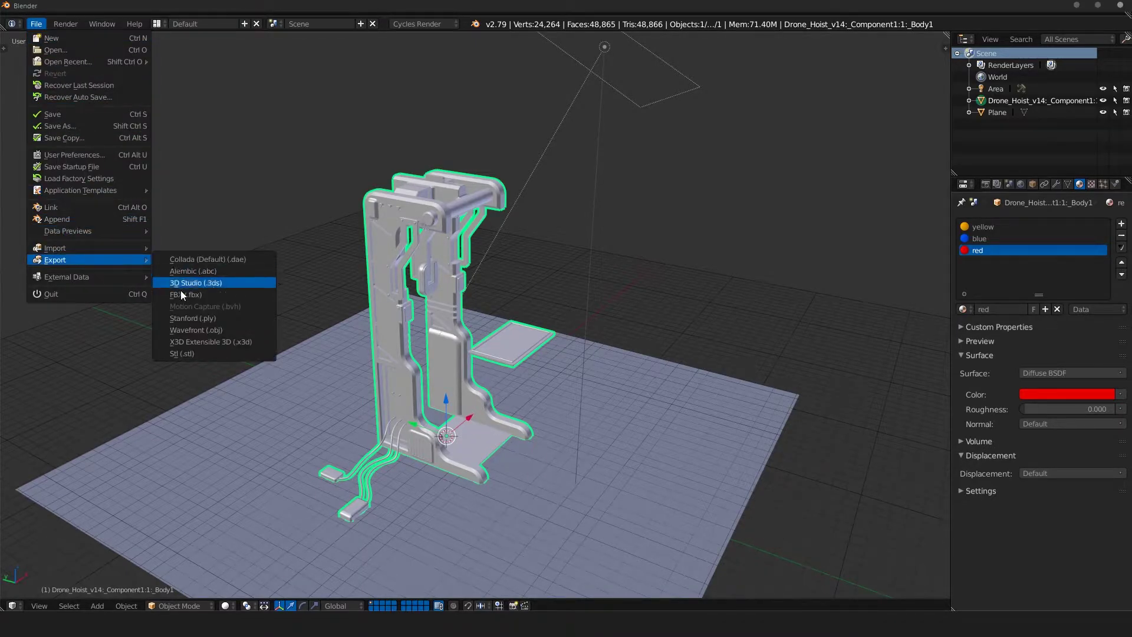
click(216, 333)
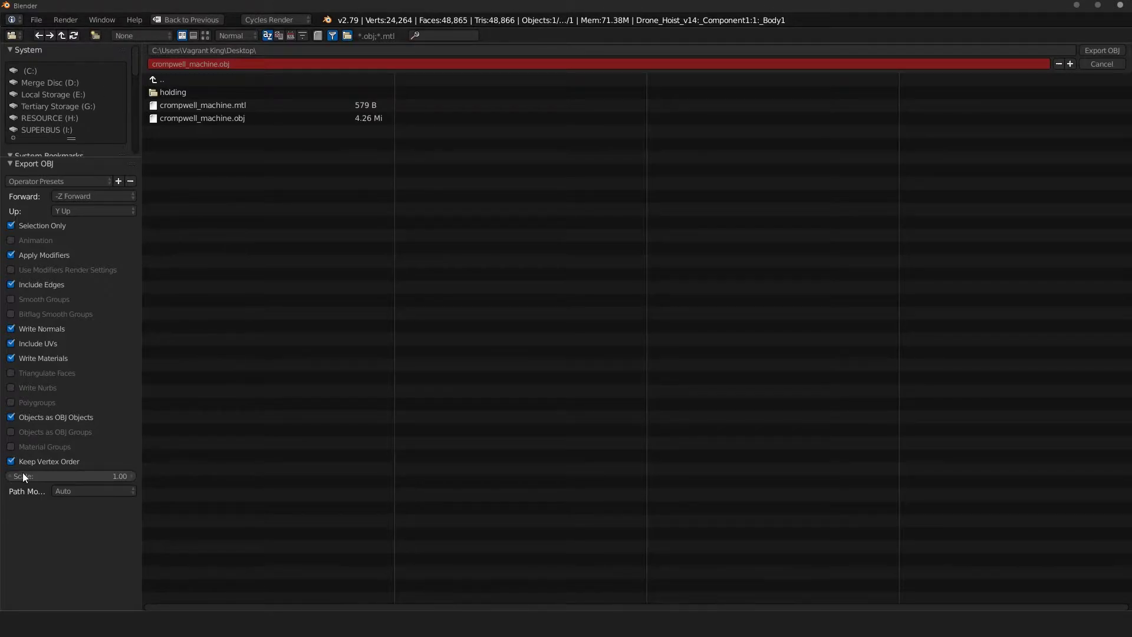
click(48, 182)
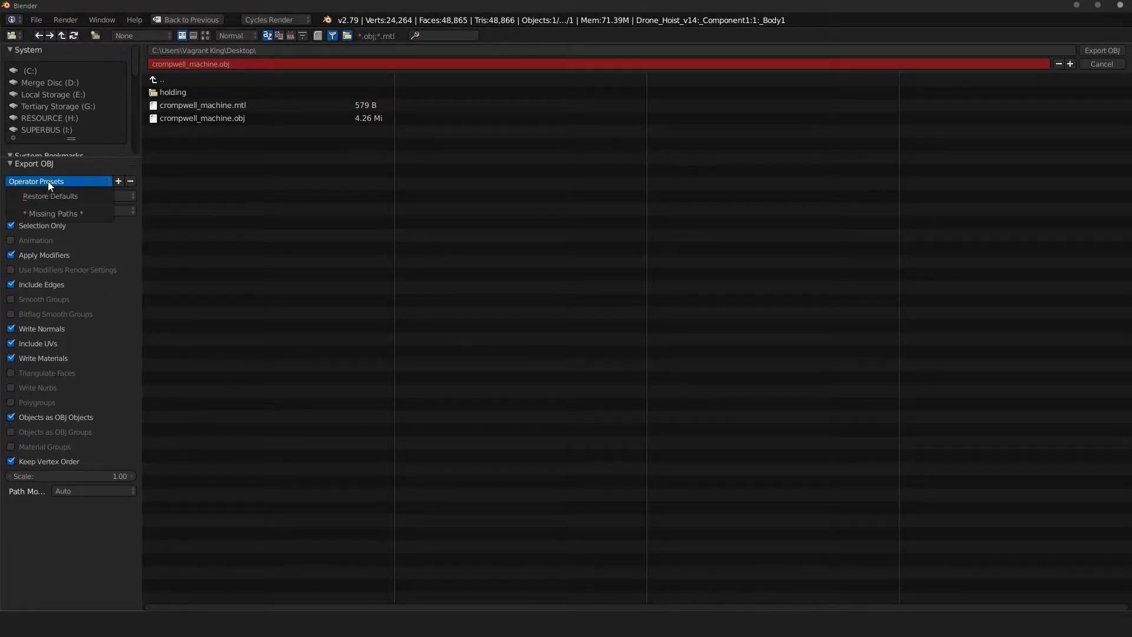
click(41, 200)
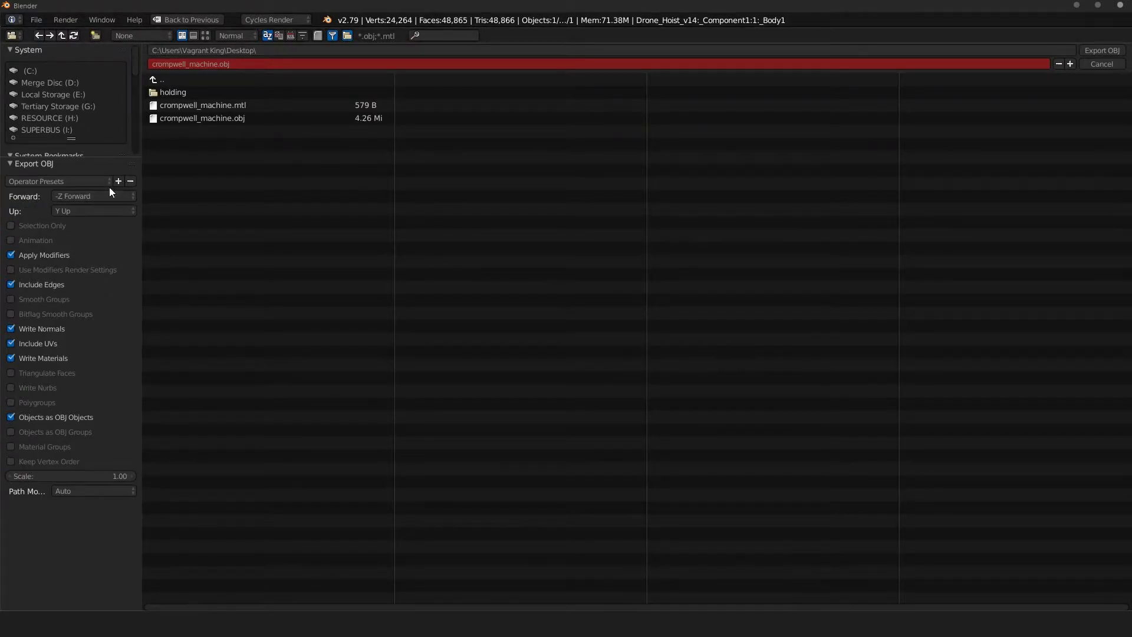
drag(108, 157, 59, 90)
- Put the creator's first name in front of the OBJ export file name and capitalize the word that follows it
click(158, 64)
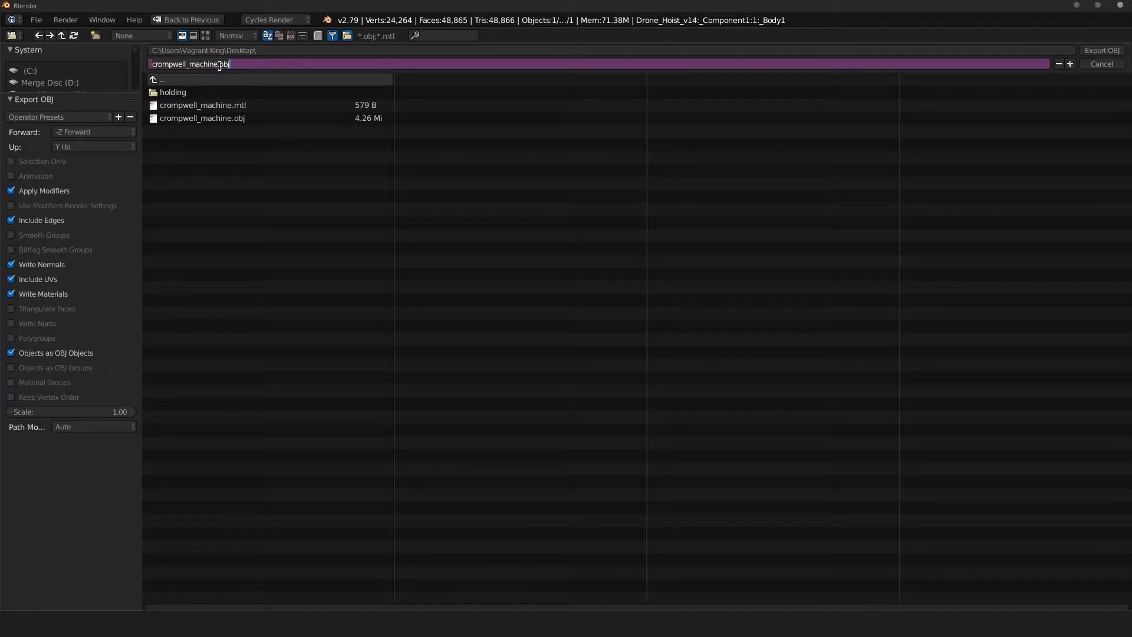
click(154, 64)
text(Kevinm)
key(BackSpace)
key(Delete)
text(C)
- Enable Selection Only and Keep Vertex Order, and export the hoist as OBJ to the Desktop
click(11, 161)
click(11, 161)
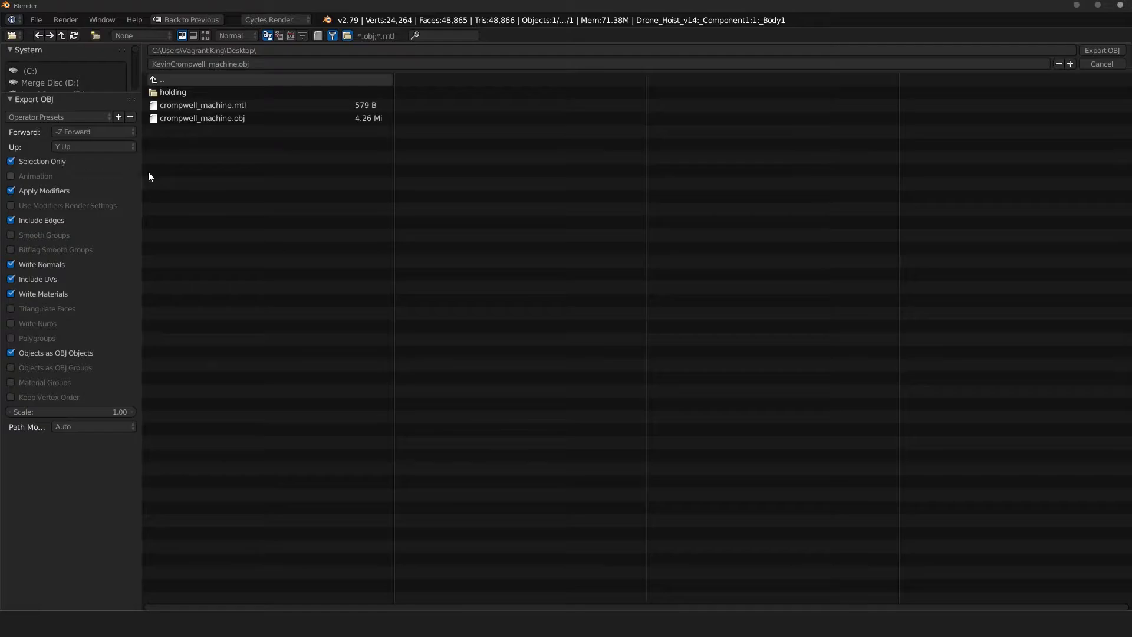
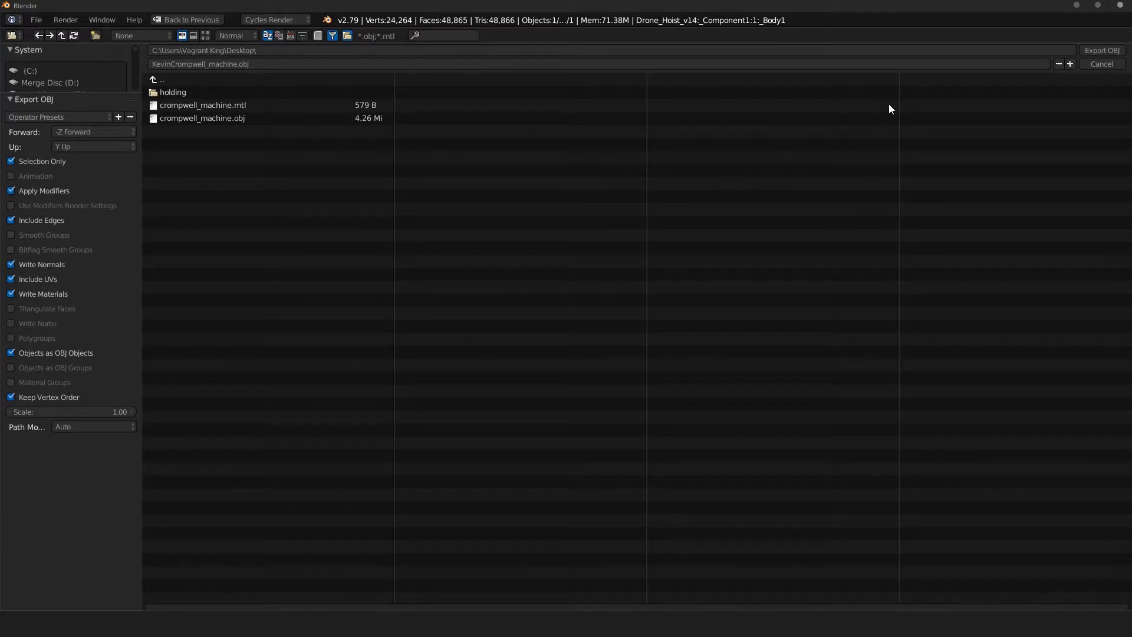
click(1099, 50)
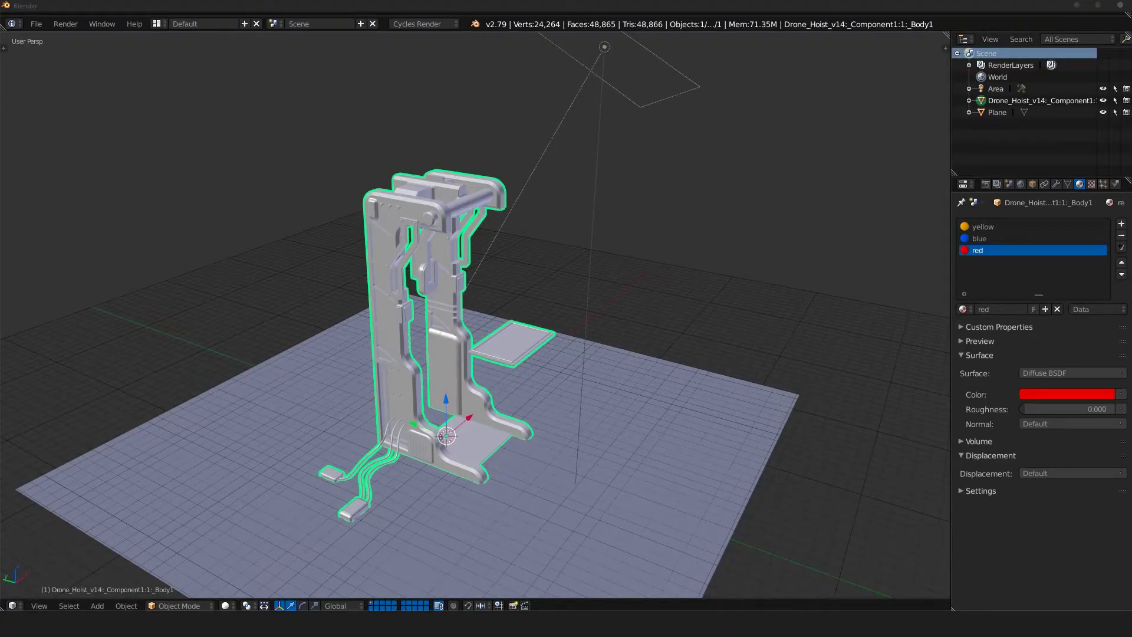
- Switch to Sketchfab in the browser, start a new model upload, and highlight .blend among the supported file formats
key(alt+Tab)
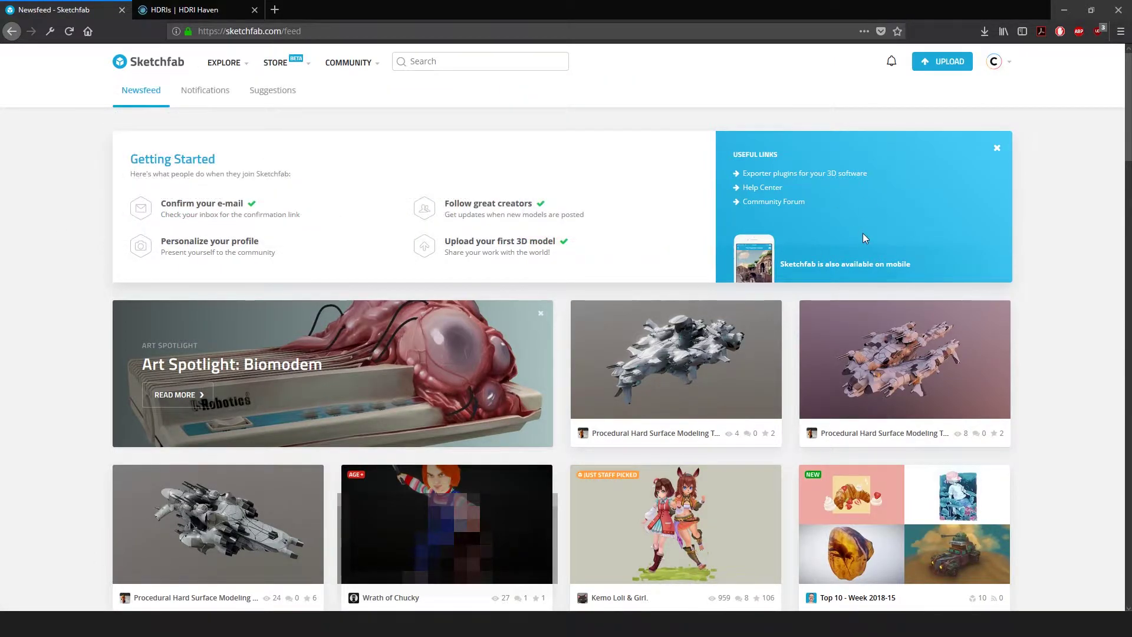
mouse_move(1005, 65)
click(946, 61)
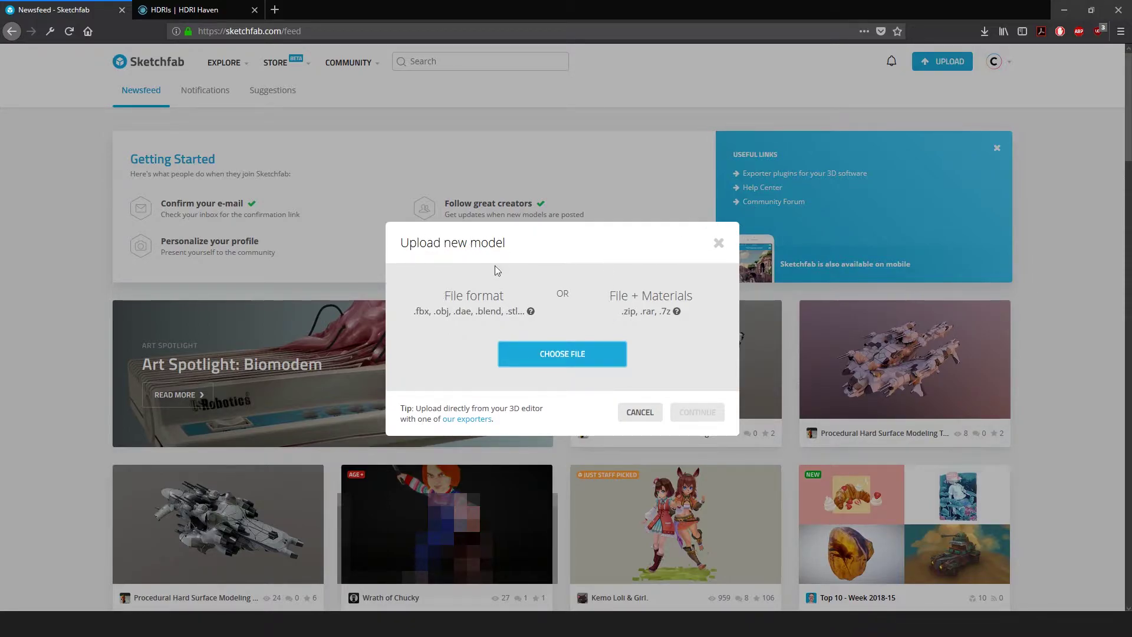
drag(475, 310, 501, 312)
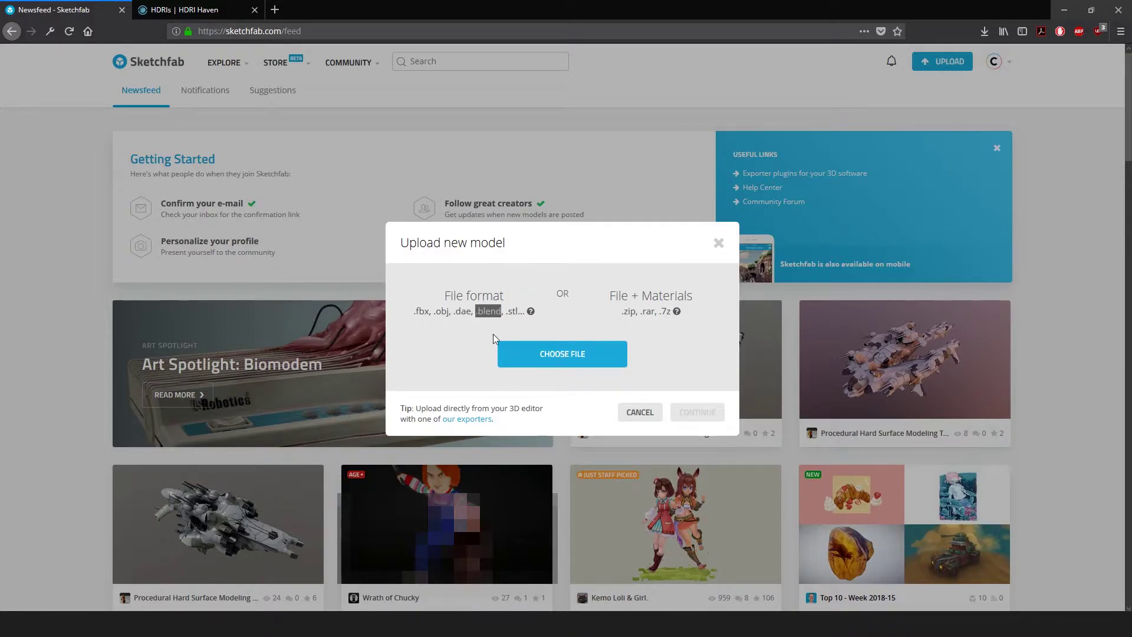
click(476, 313)
drag(475, 311, 503, 313)
- Choose the newly exported machine .mtl and .obj files from the Desktop and upload them as the new model
click(557, 356)
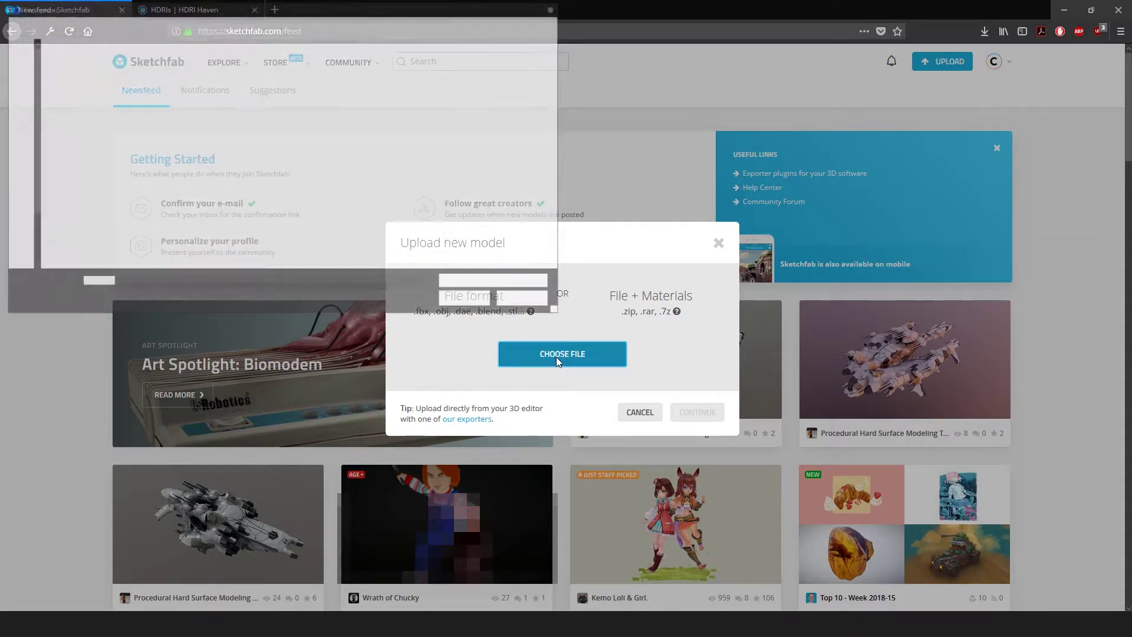
click(73, 101)
shift+click(91, 111)
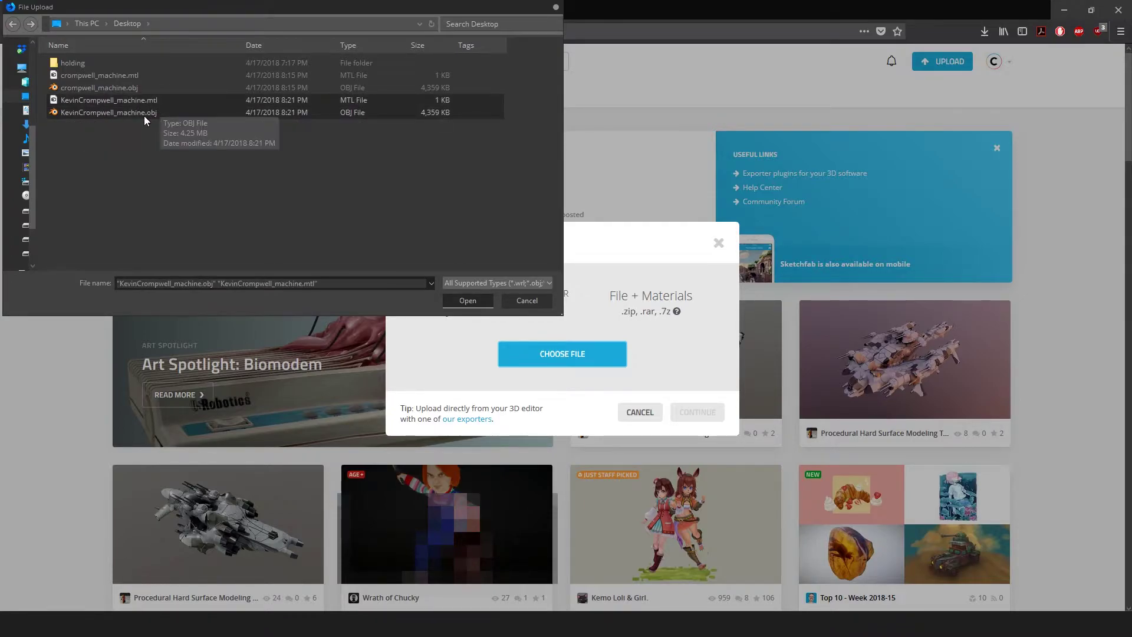
click(460, 300)
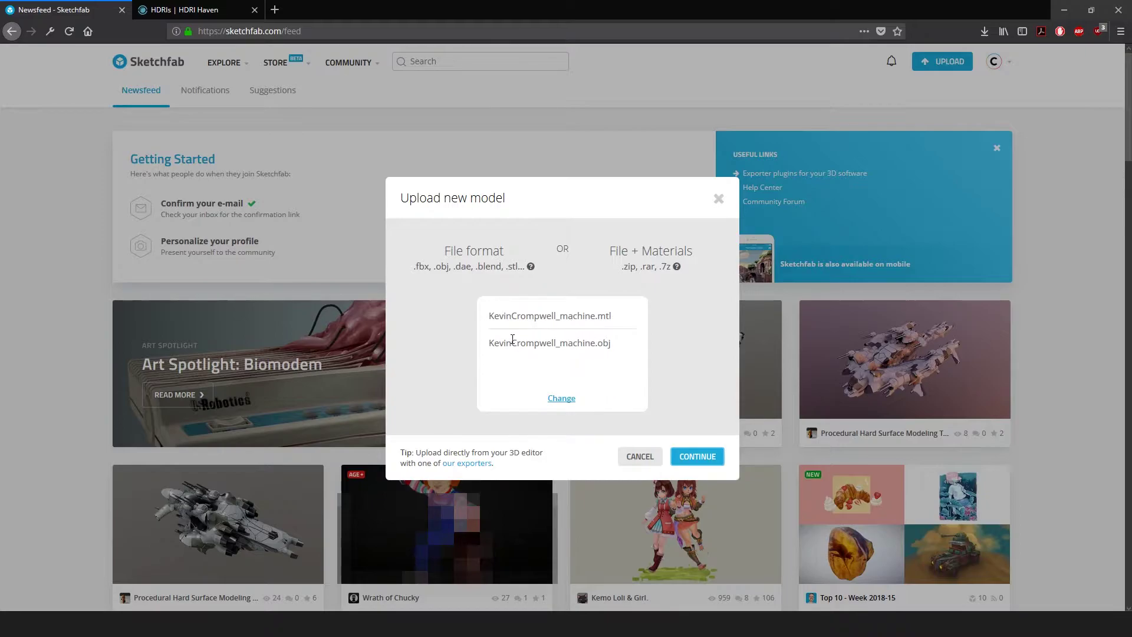
click(699, 454)
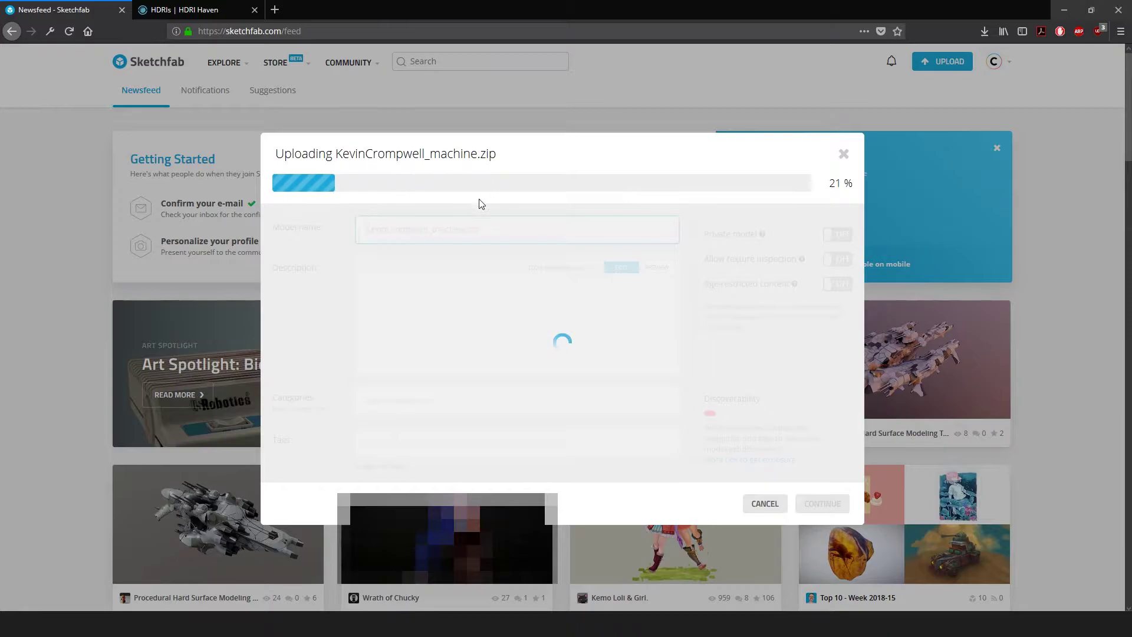
- Remove the creator's name so the model is called Machine, enter "test" as the description, and continue the upload
drag(431, 229, 133, 199)
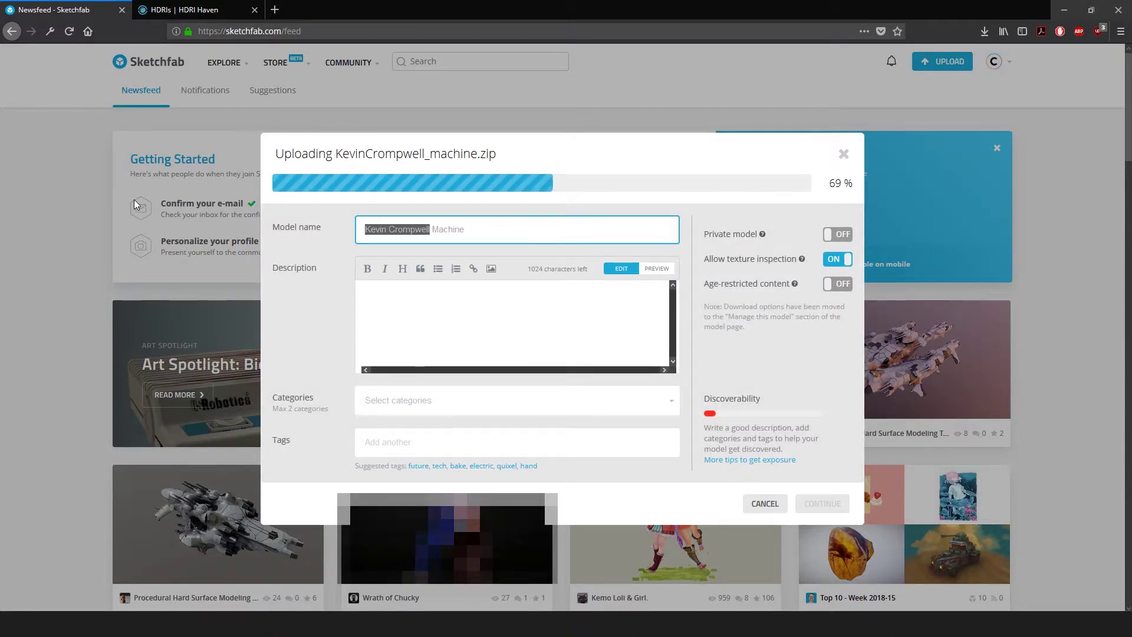
key(BackSpace)
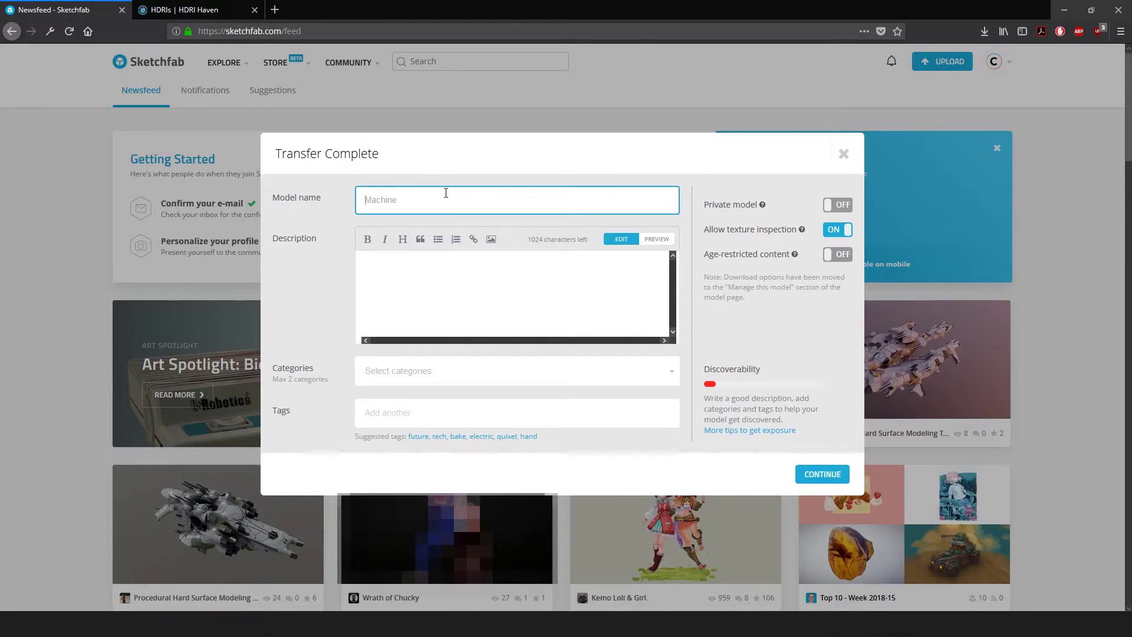
click(460, 302)
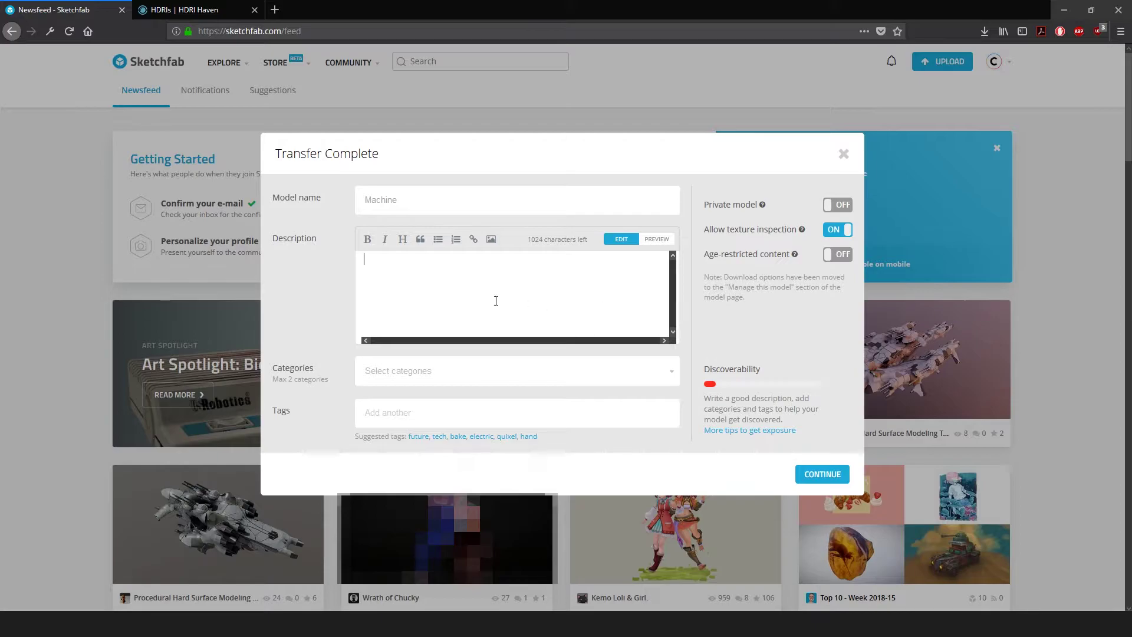
text(test)
click(822, 477)
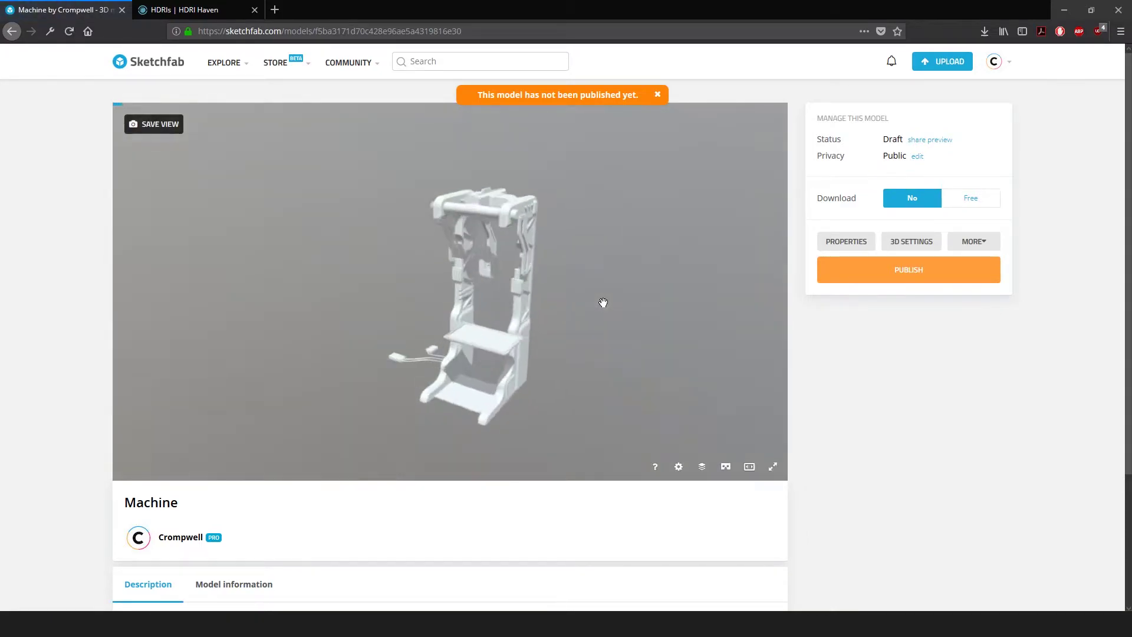
- Inspect the uploaded hoist from several angles and review its unpublished notice, status and privacy
mouse_move(556, 308)
mouse_down()
mouse_move(587, 308)
mouse_move(557, 307)
mouse_up()
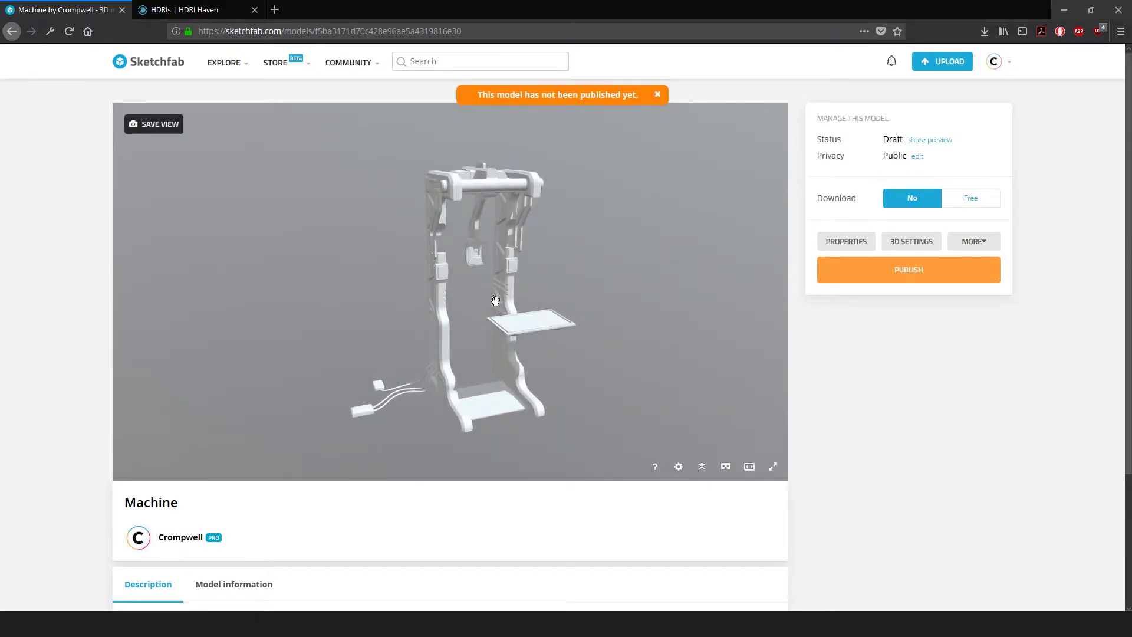
drag(560, 295, 513, 236)
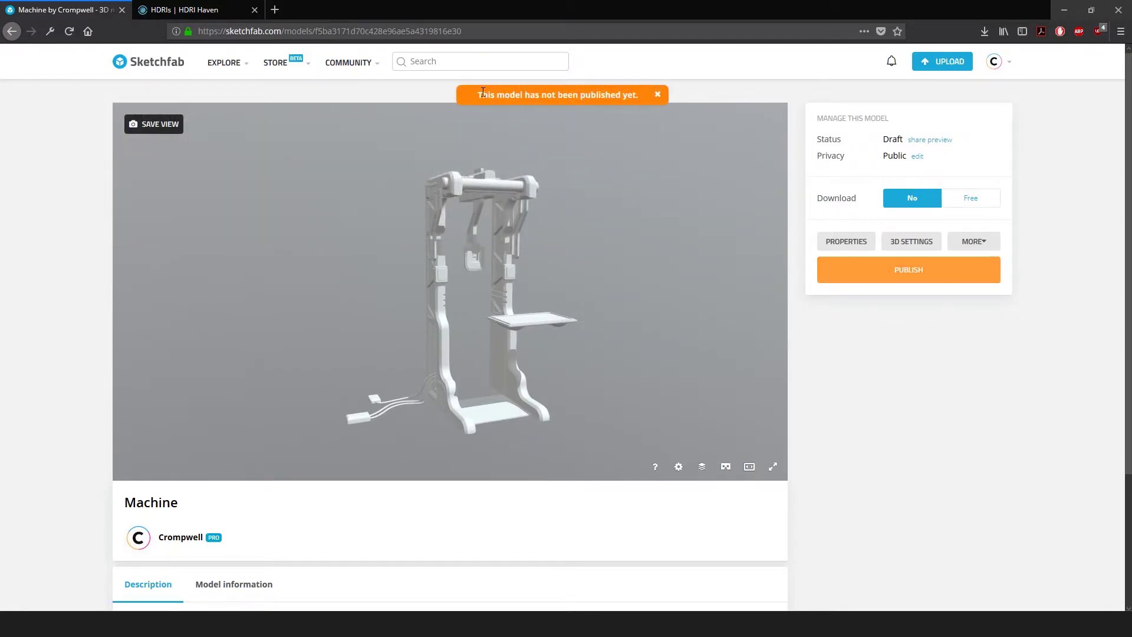
drag(477, 95, 650, 100)
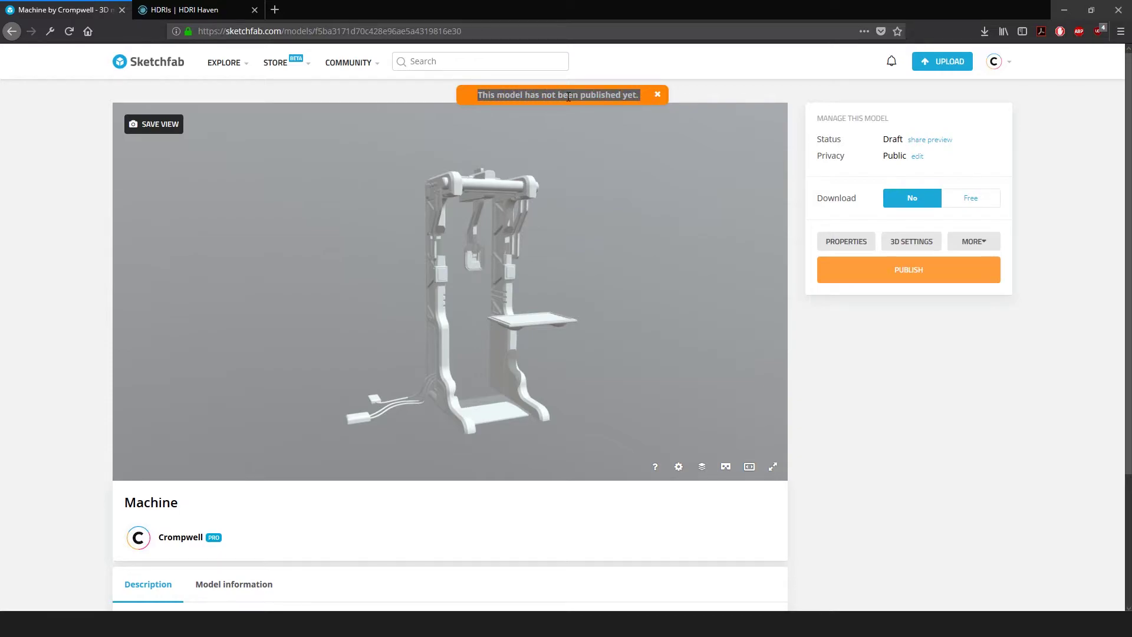
click(577, 95)
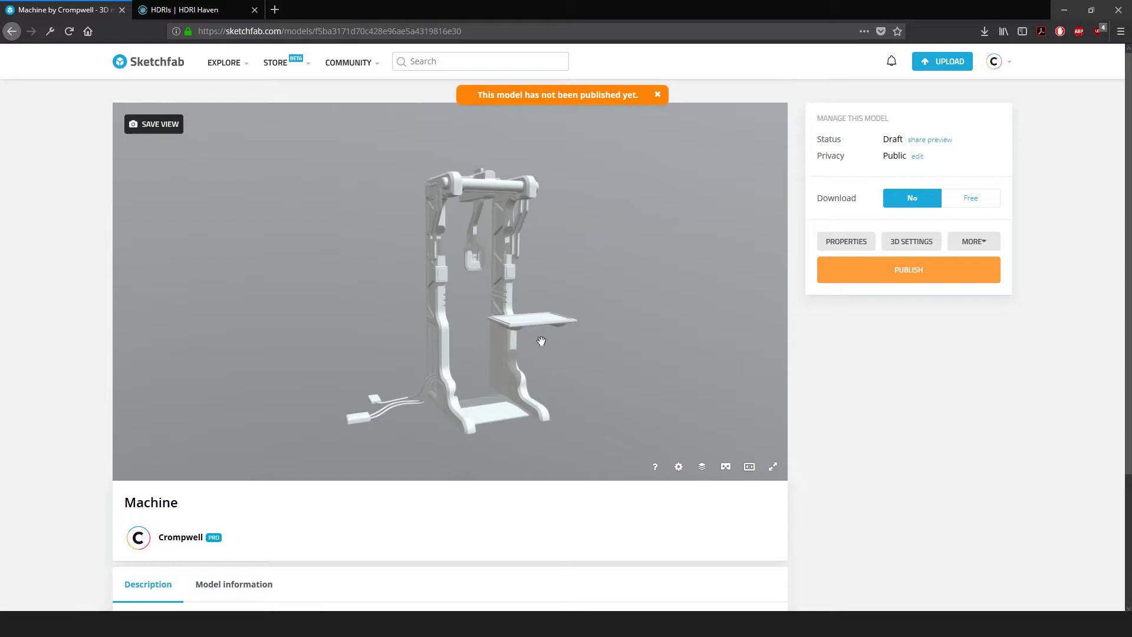
mouse_move(519, 316)
mouse_down()
mouse_move(503, 298)
mouse_move(547, 301)
mouse_move(504, 298)
mouse_move(524, 300)
mouse_up()
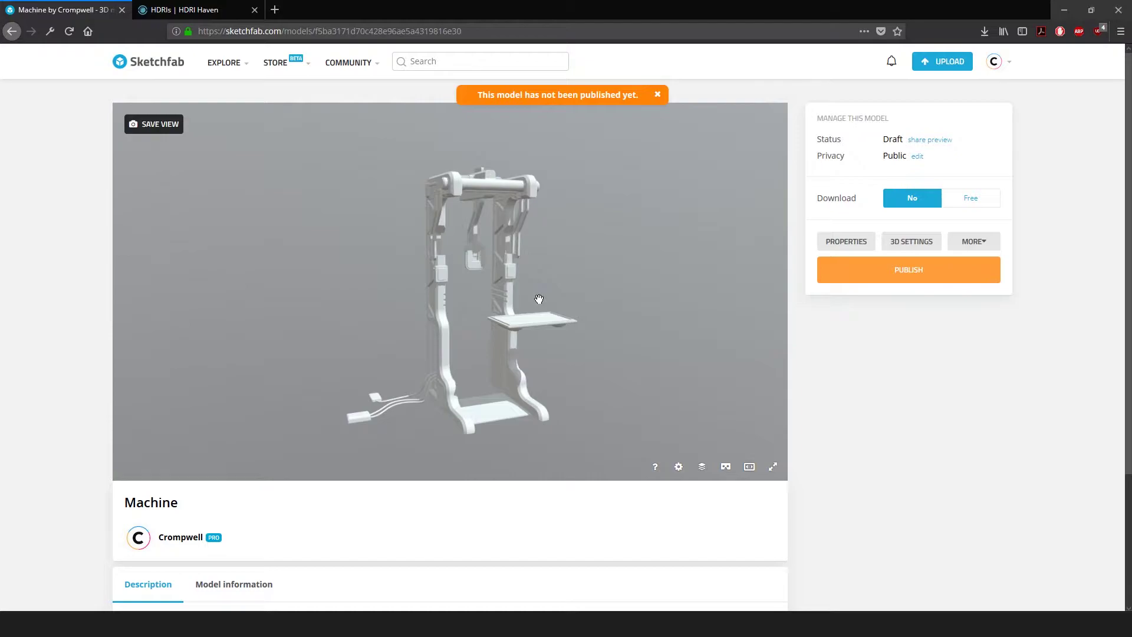
drag(819, 138, 903, 140)
click(855, 136)
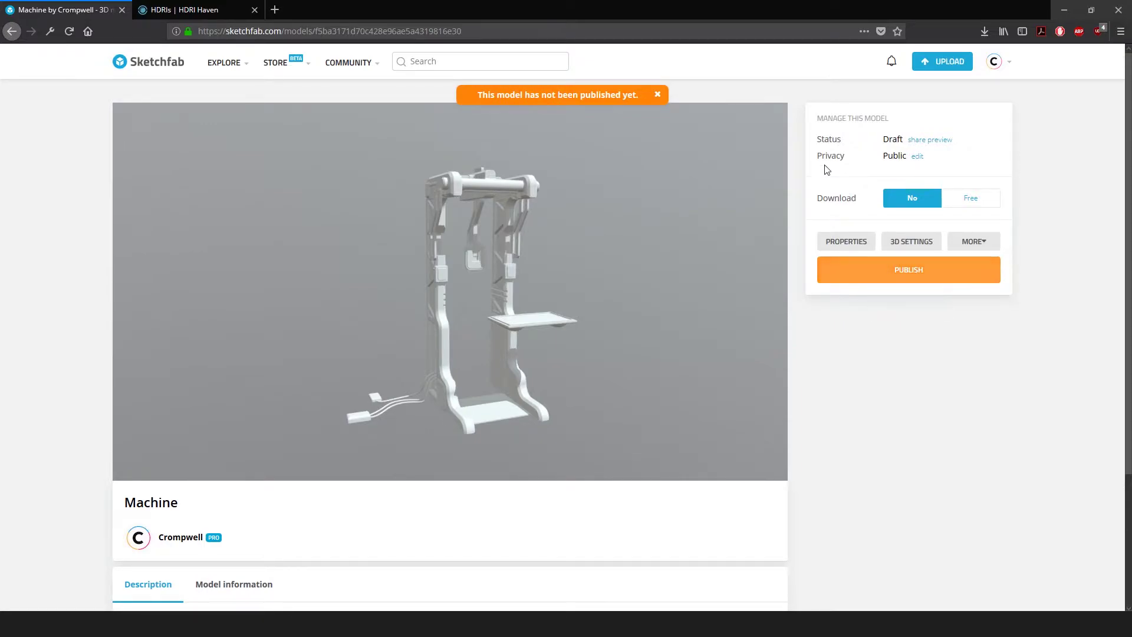
drag(821, 159, 893, 157)
click(819, 144)
mouse_move(475, 184)
mouse_down()
mouse_move(516, 240)
mouse_move(361, 218)
mouse_move(503, 202)
mouse_move(463, 203)
mouse_move(462, 190)
mouse_up()
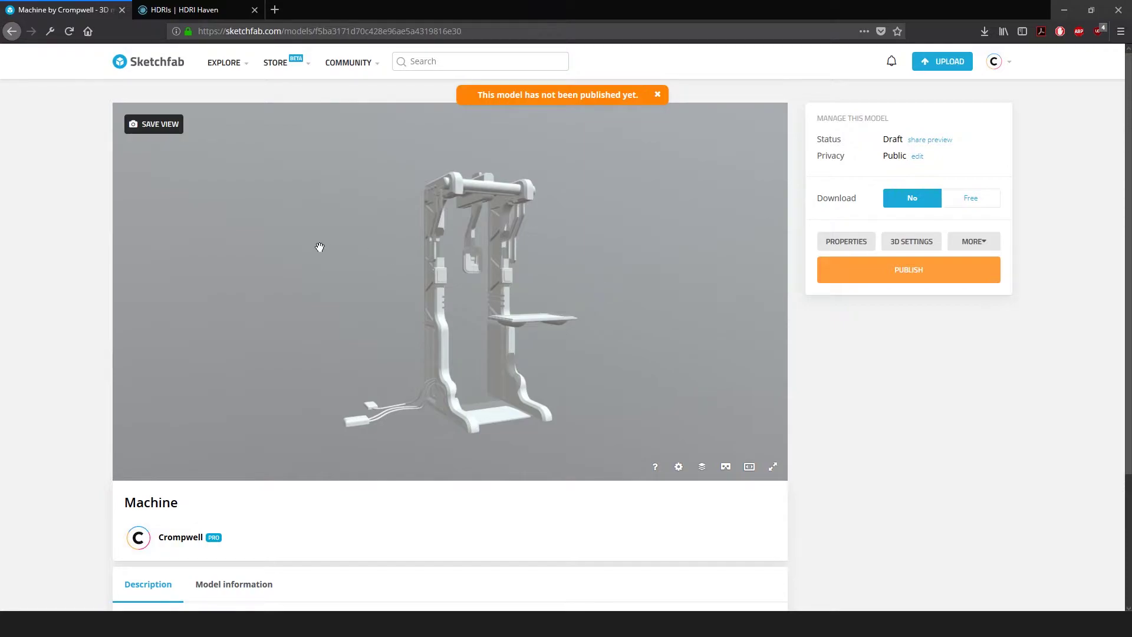
drag(584, 253, 586, 265)
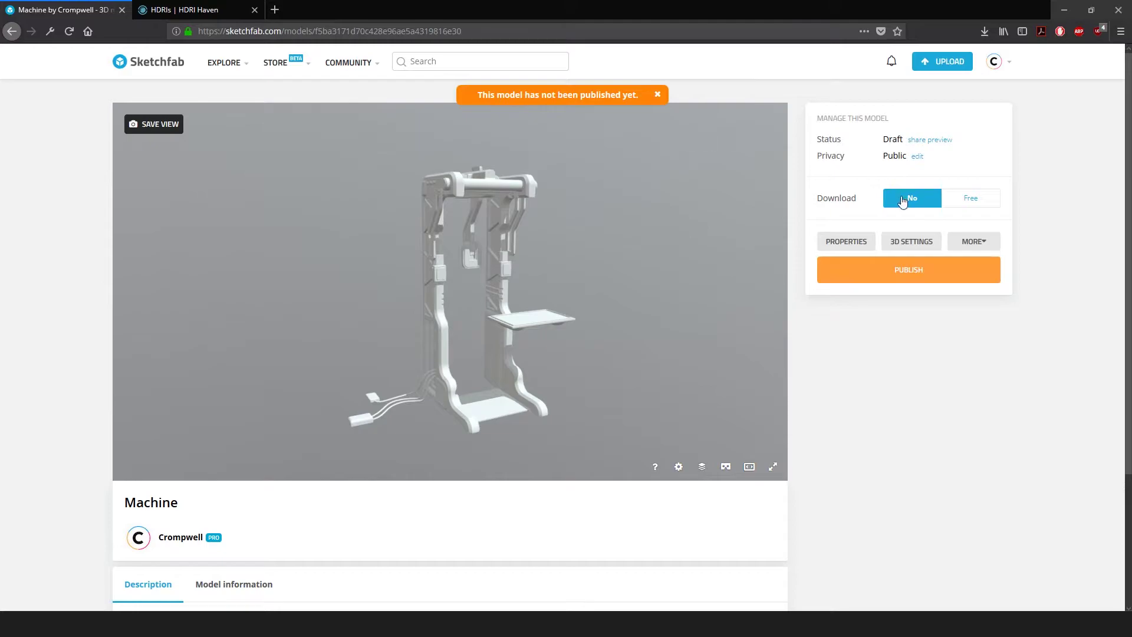
- Open the model's 3D lighting settings, lower the environment brightness to about 0.68, and rotate its orientation to 44.8°
click(908, 244)
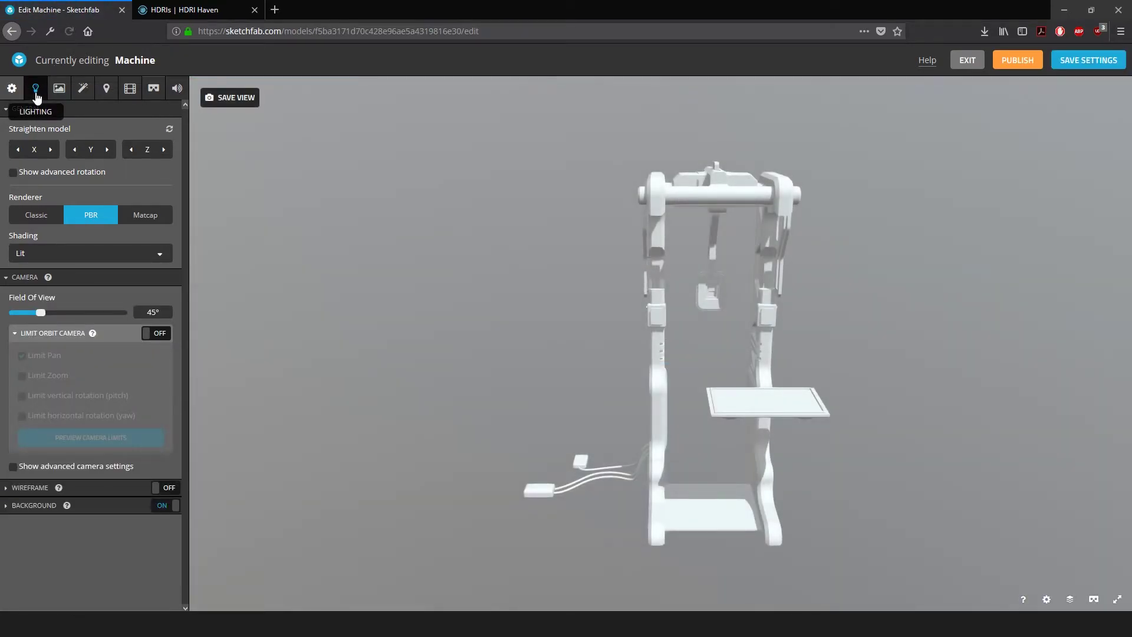
click(34, 89)
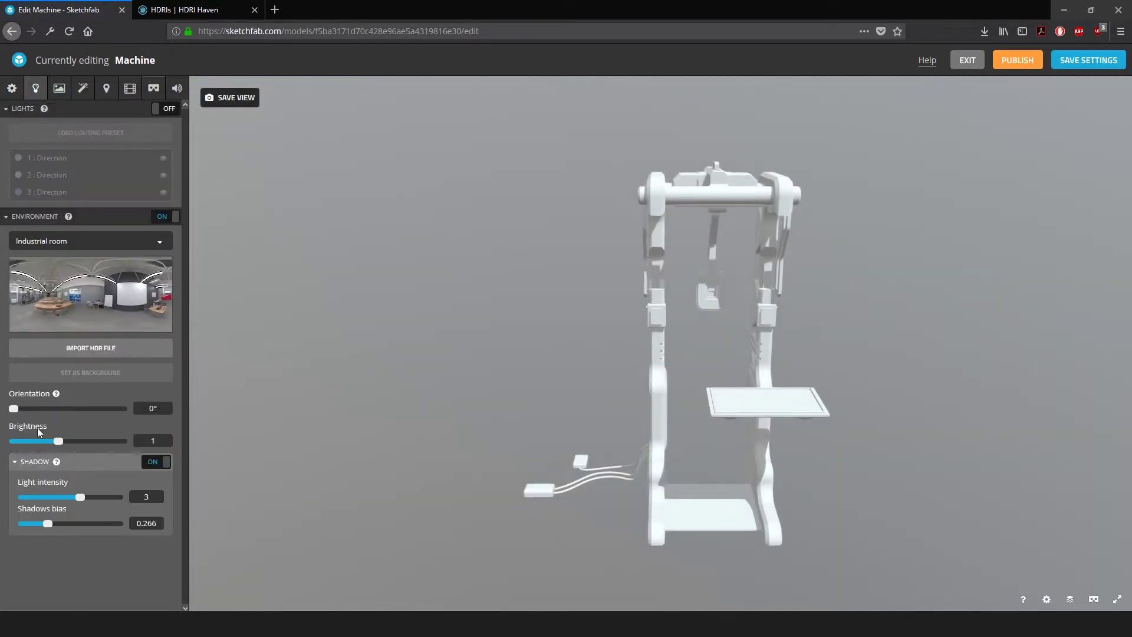
drag(59, 441, 55, 443)
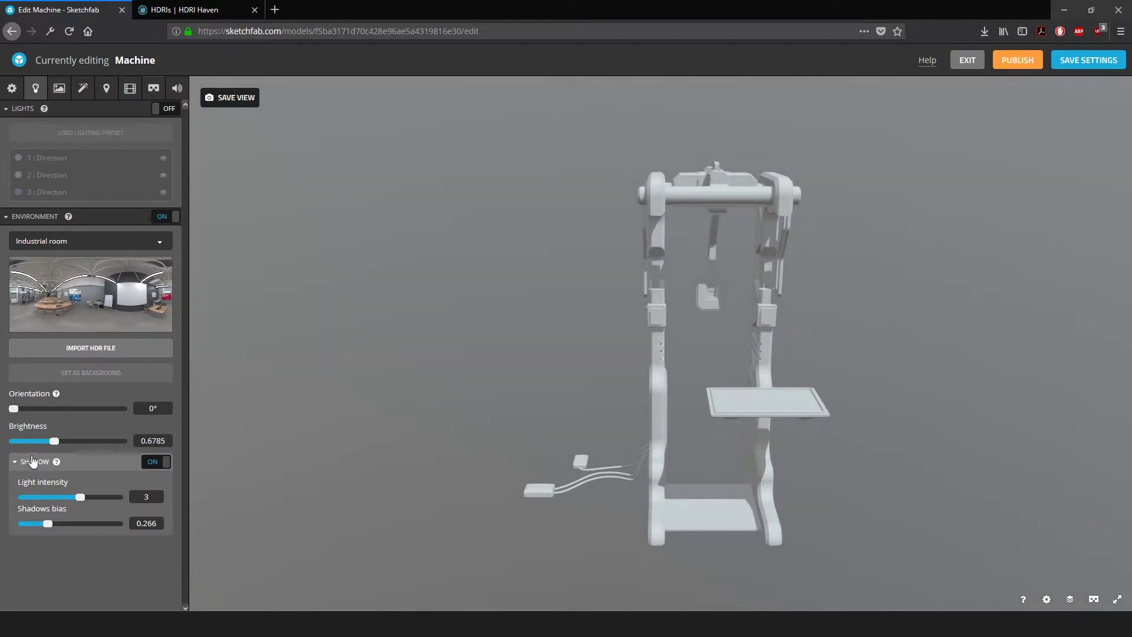
mouse_move(14, 408)
mouse_down()
mouse_move(53, 409)
mouse_move(19, 411)
mouse_up()
click(152, 408)
text(0)
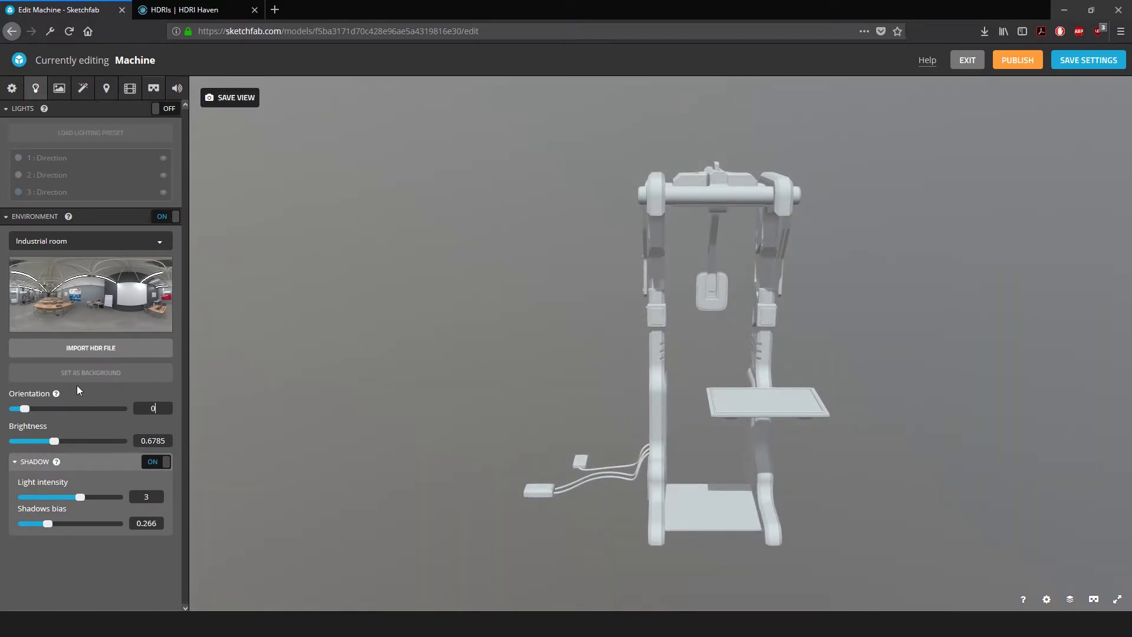
key(Return)
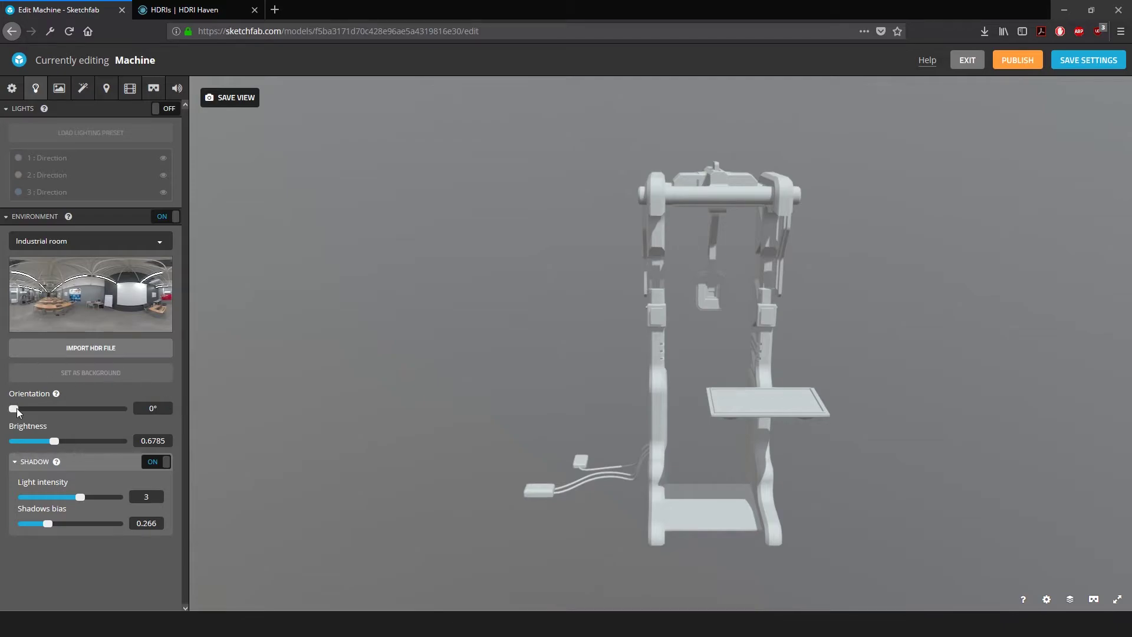
drag(16, 408, 26, 408)
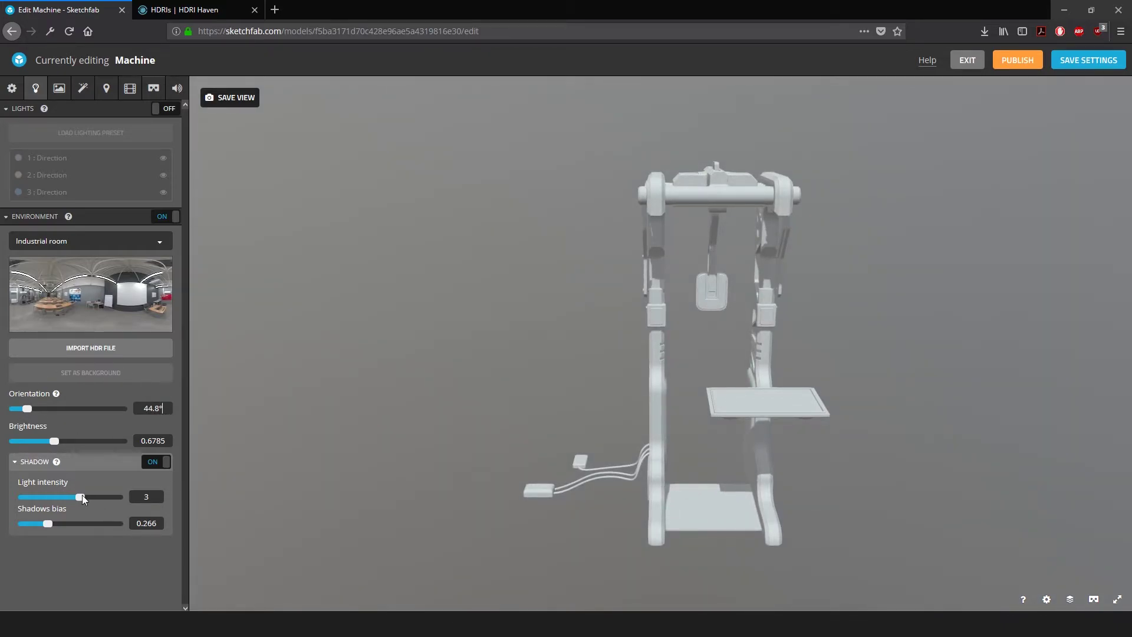
- Compare the hoist with environment shadows off and on, leave them enabled, and raise the shadow light intensity to 4.4
click(160, 463)
click(159, 463)
click(159, 462)
click(159, 462)
click(159, 463)
click(159, 462)
mouse_move(76, 493)
mouse_down()
mouse_move(103, 498)
mouse_move(3, 498)
mouse_move(110, 496)
mouse_up()
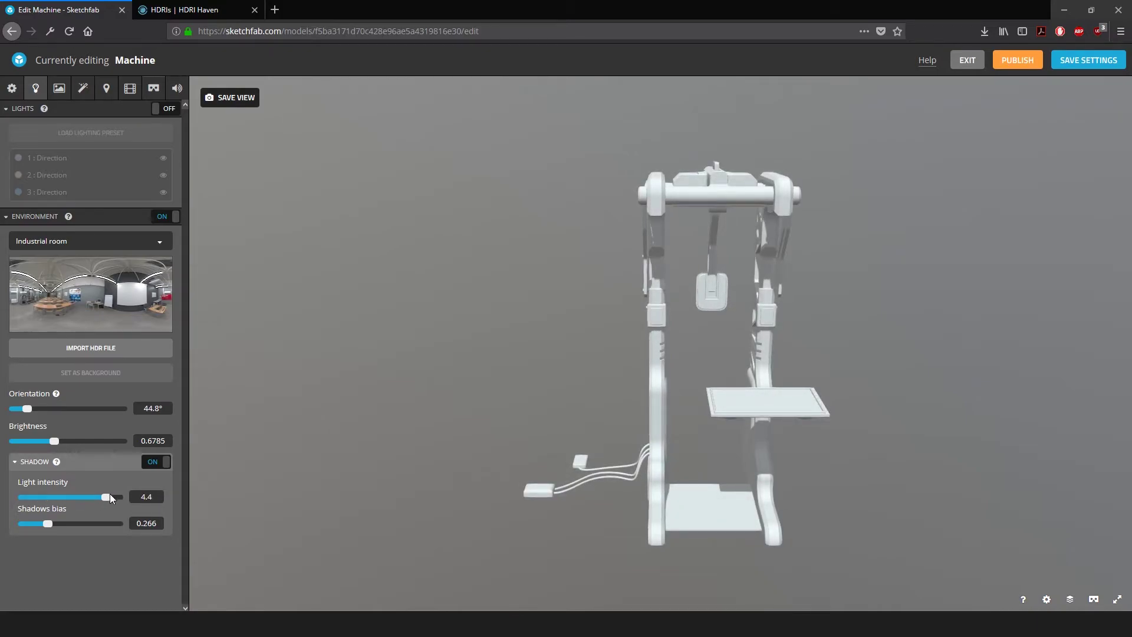
drag(409, 400, 488, 351)
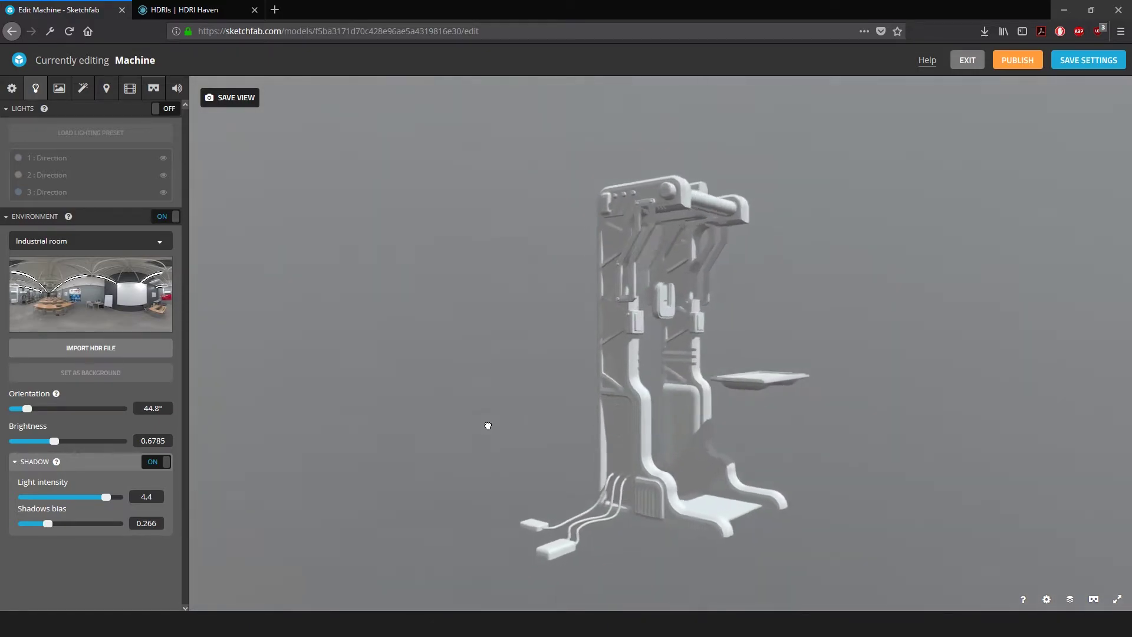
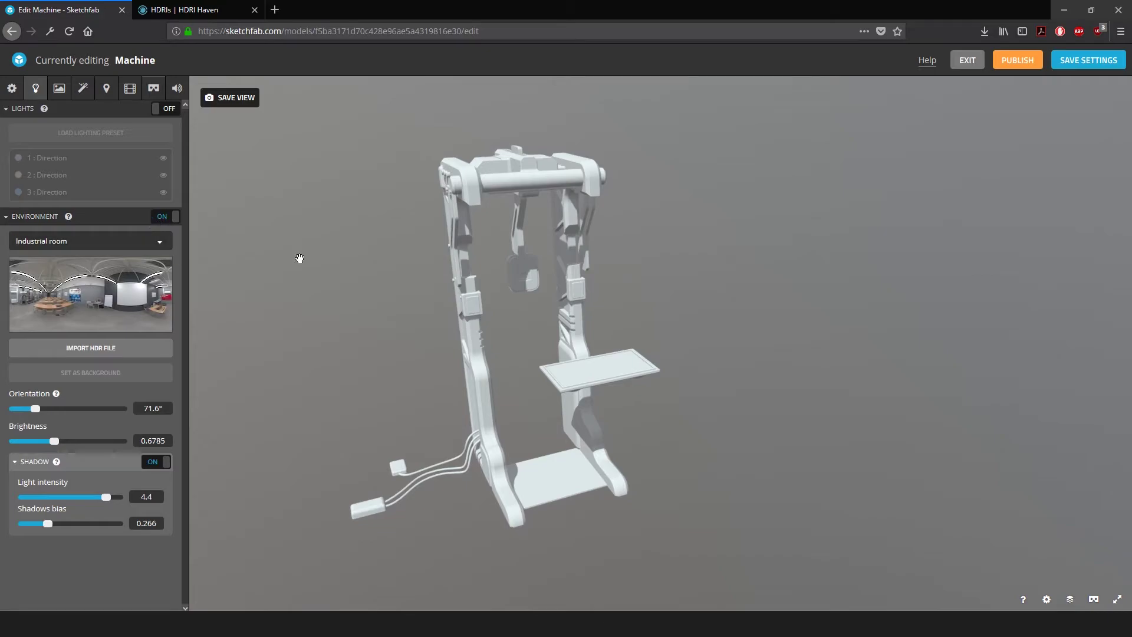
- Turn off the environment, enable the lights instead, and load the Full Moon Night lighting preset
click(175, 217)
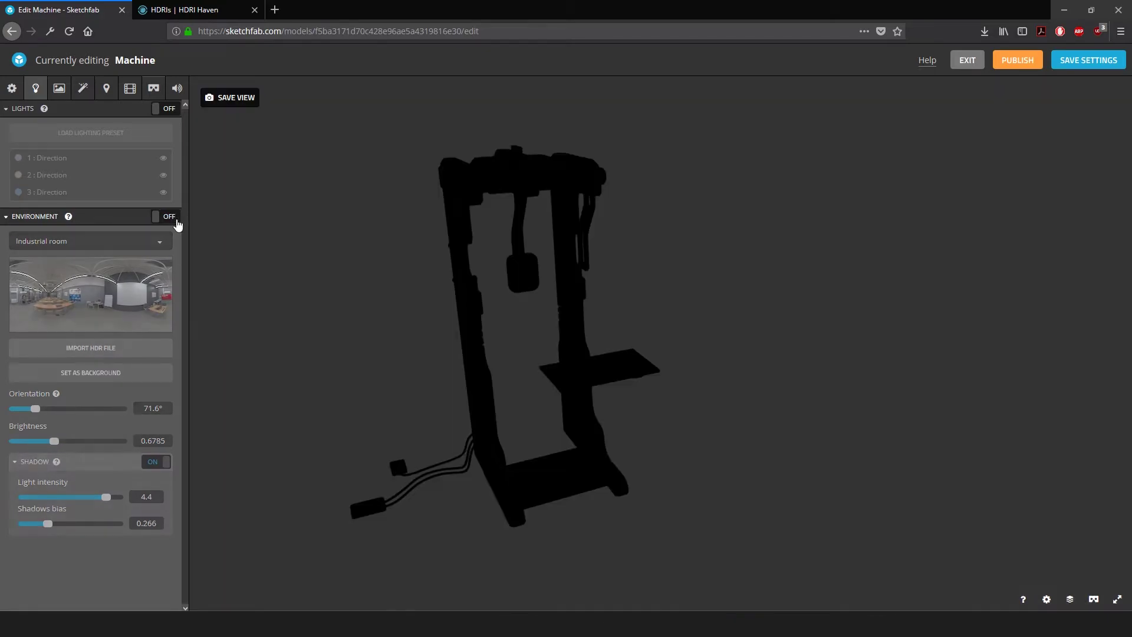
click(171, 111)
drag(285, 193, 407, 248)
scroll(505, 238, down, 3)
click(95, 140)
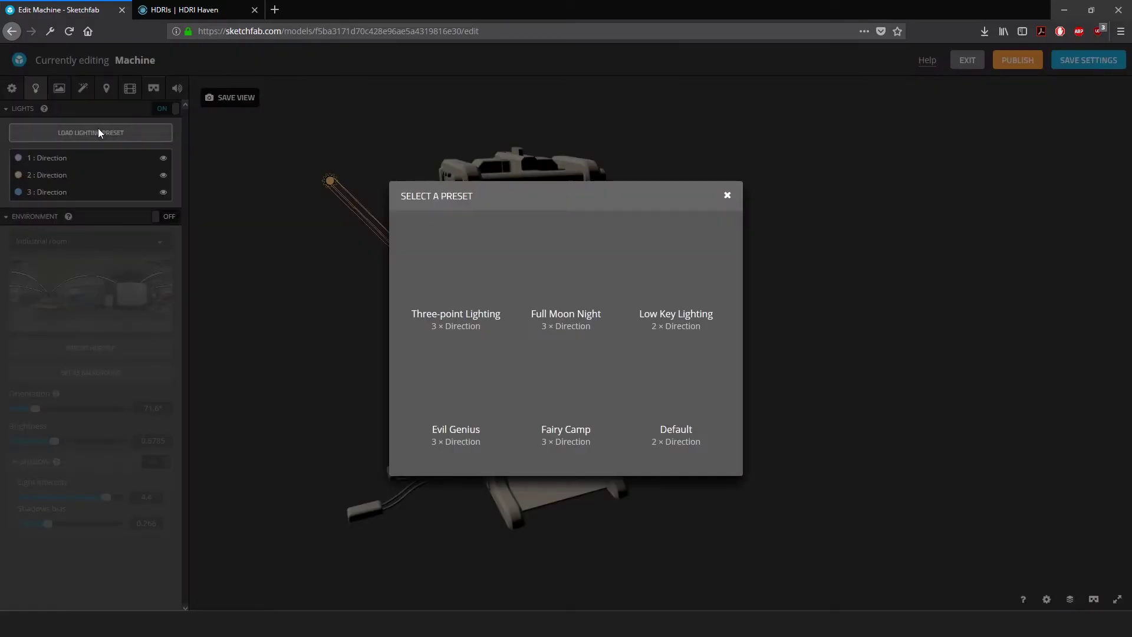
click(567, 259)
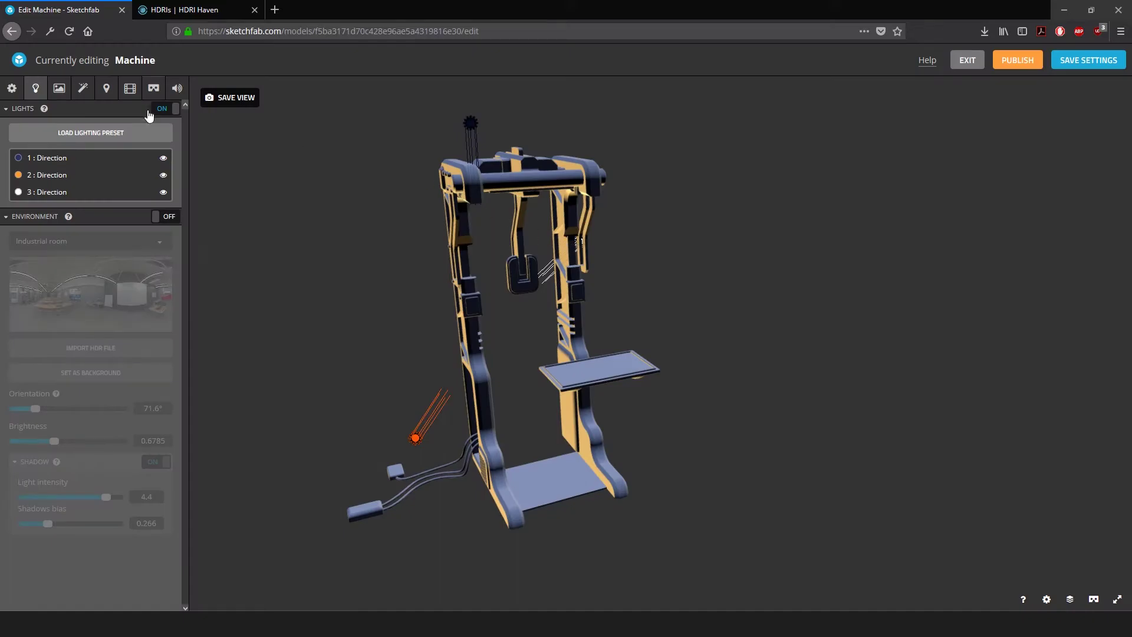
- Try the Low Key Lighting, Evil Genius and Fairy Camp lighting presets on the hoist
click(88, 133)
click(671, 268)
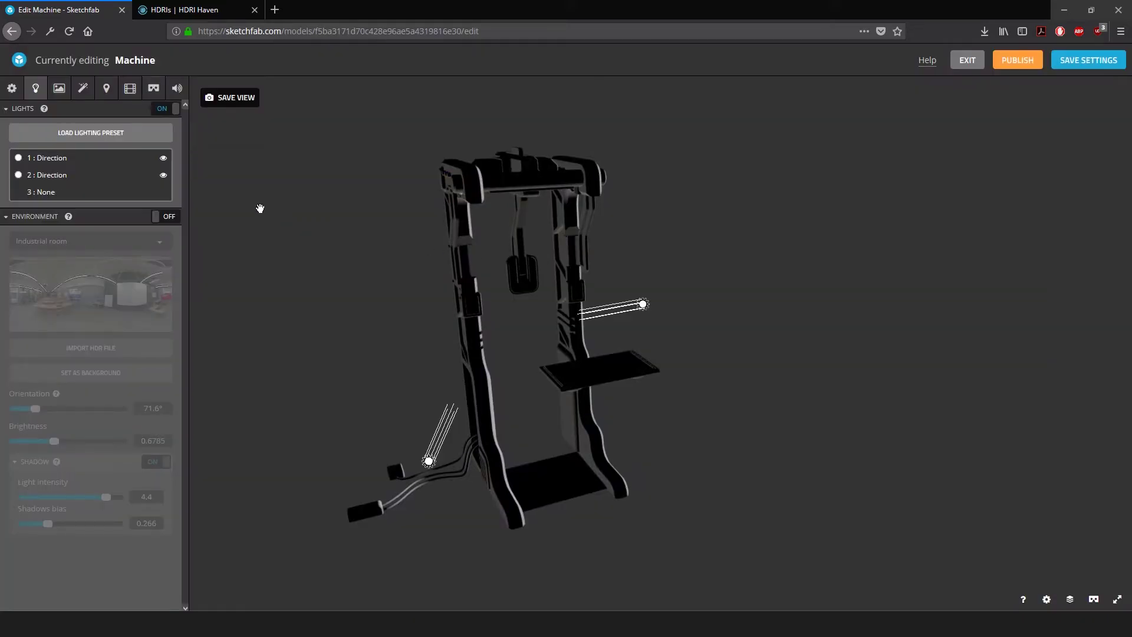
click(94, 136)
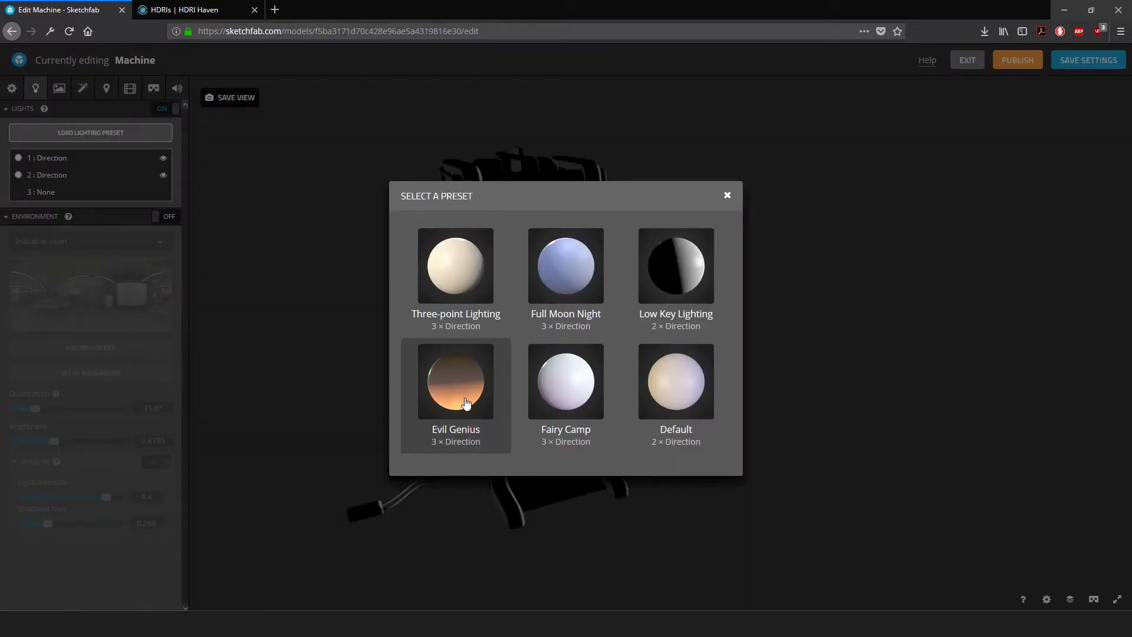
click(466, 403)
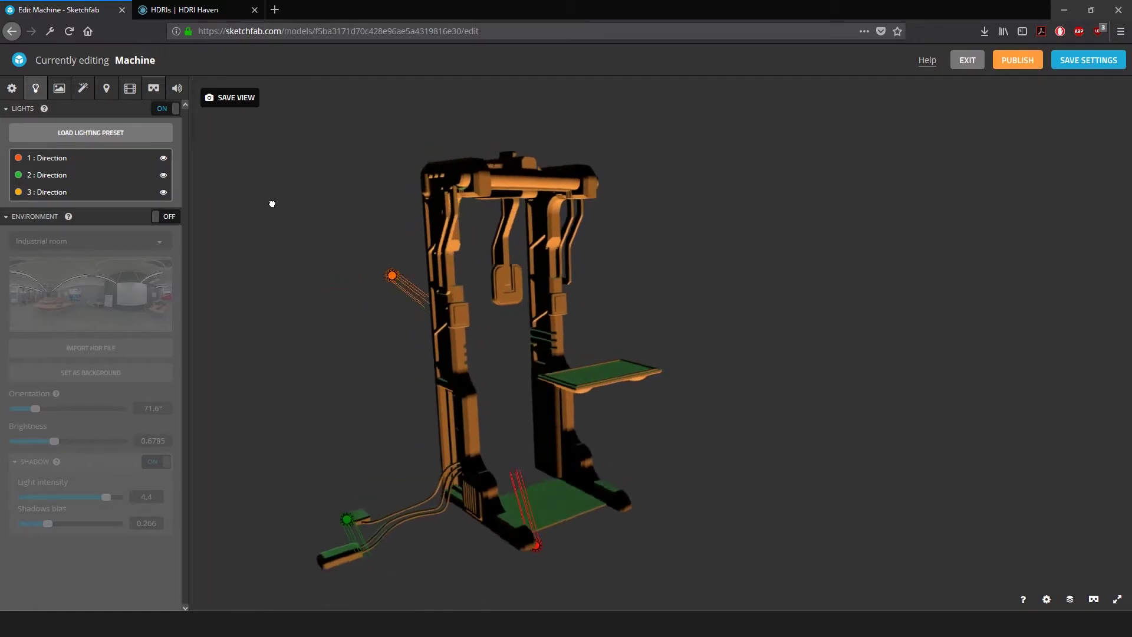
click(108, 133)
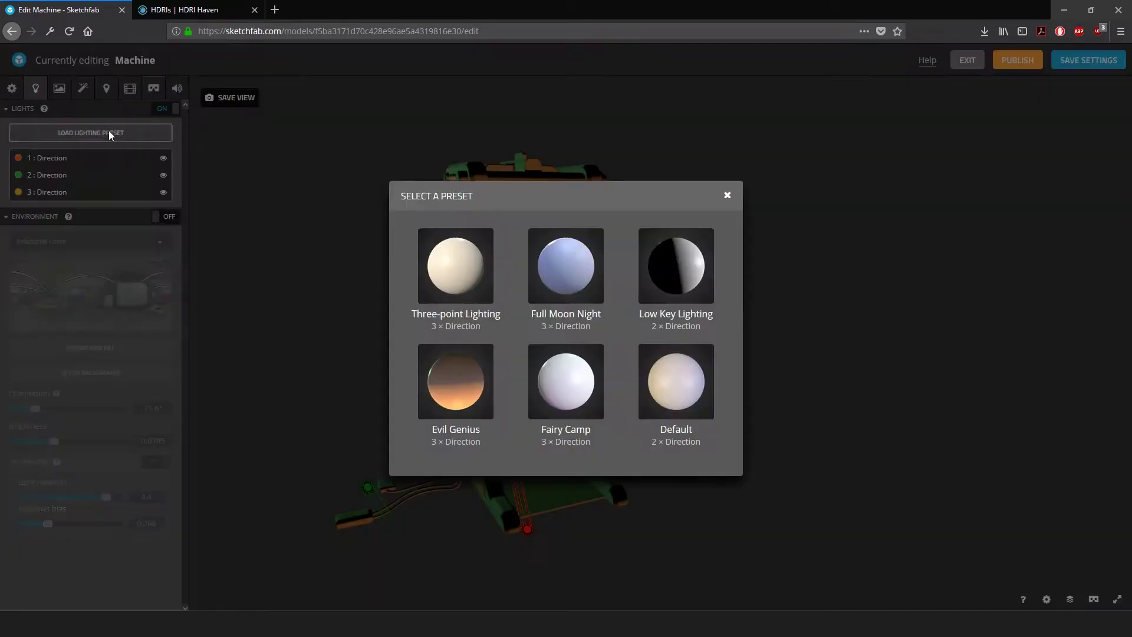
click(561, 367)
- Turn the lights off and the environment back on, and lower the environment brightness to about 0.61
click(165, 108)
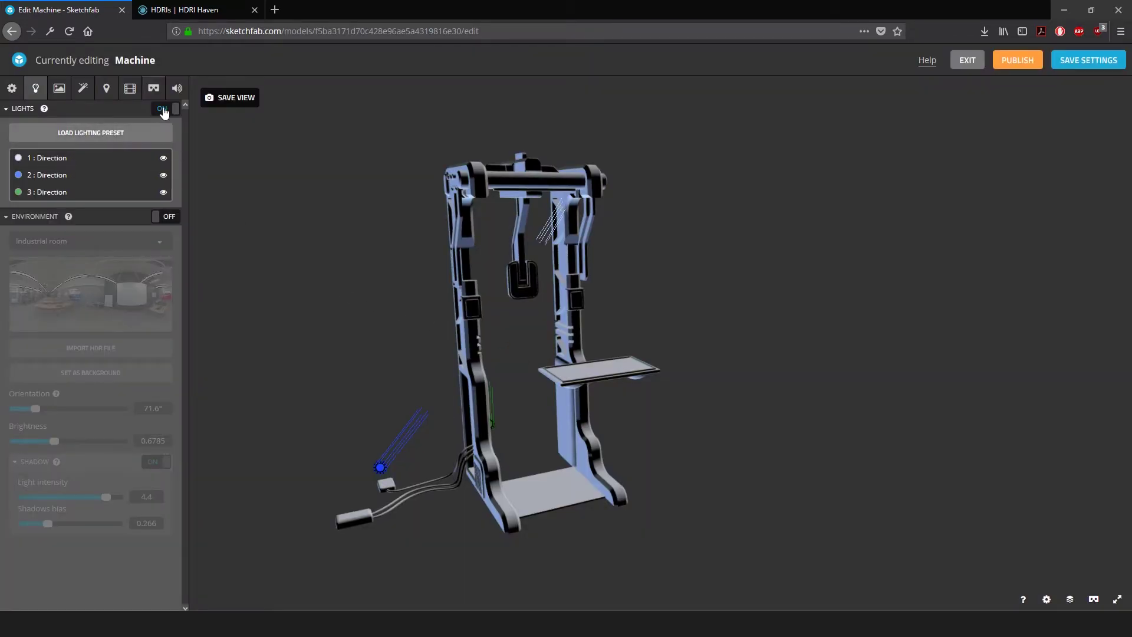
click(167, 216)
drag(481, 284, 379, 313)
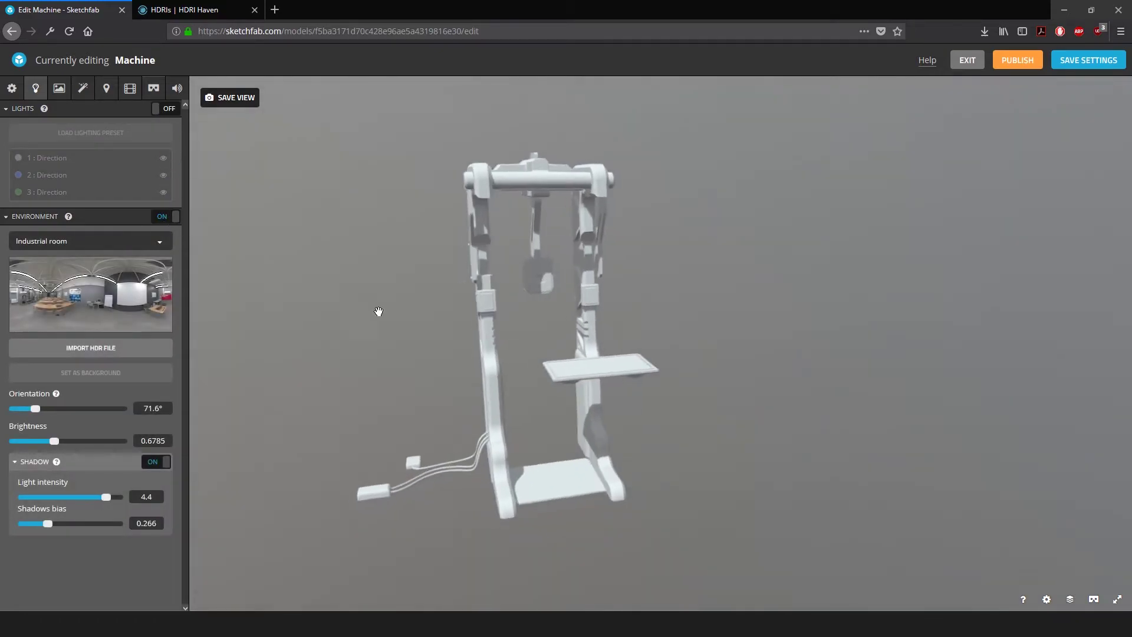
drag(57, 444, 51, 444)
drag(481, 337, 436, 339)
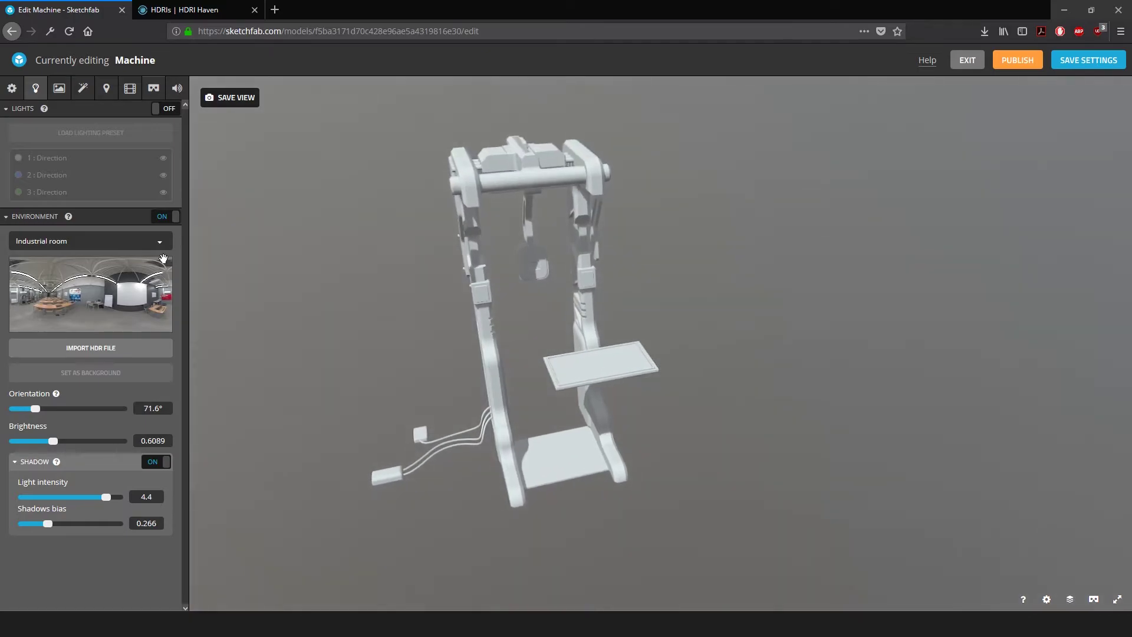
- Change the lighting environment to Trinitatis_church
click(85, 243)
scroll(85, 298, down, 15)
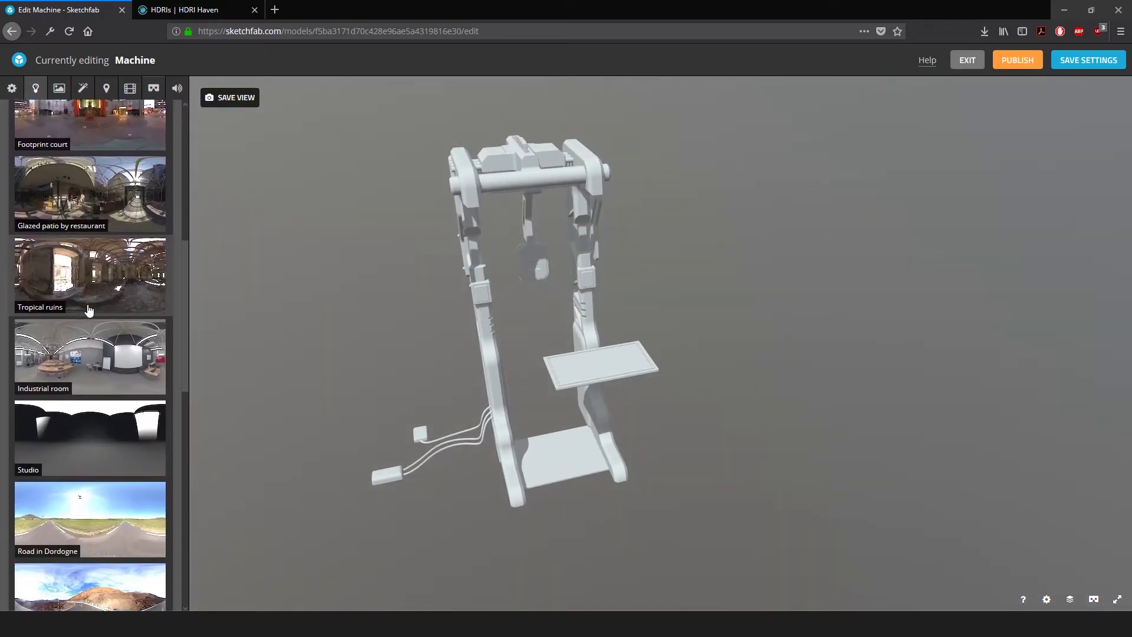
scroll(89, 309, down, 1)
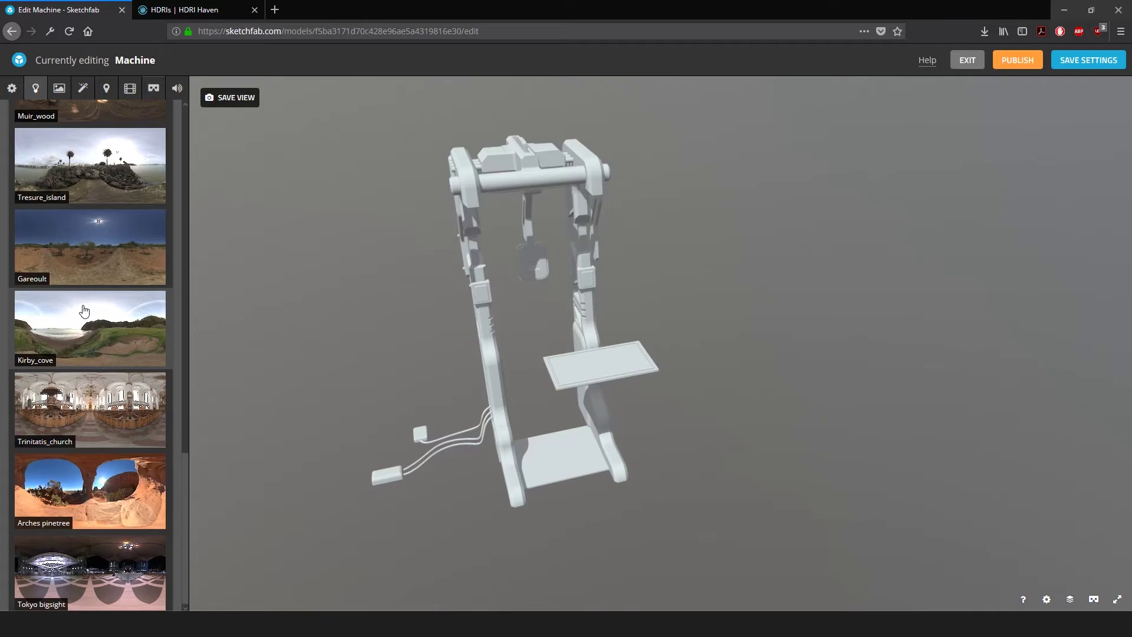
click(88, 381)
- Change the lighting environment to Industrial room
click(88, 241)
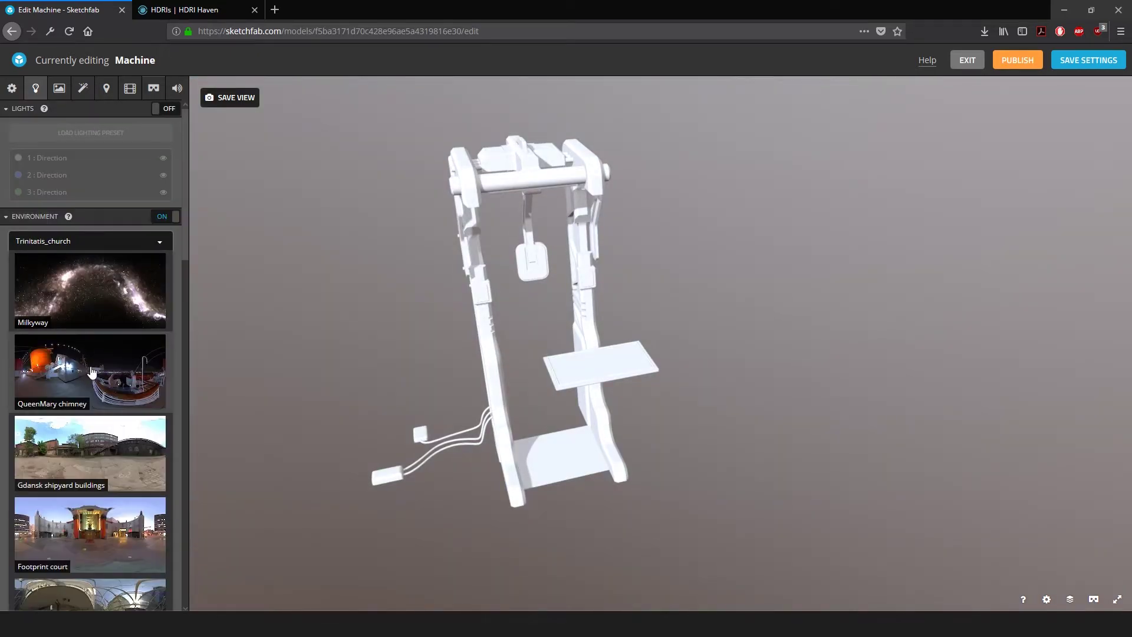
scroll(88, 354, down, 3)
scroll(97, 383, down, 3)
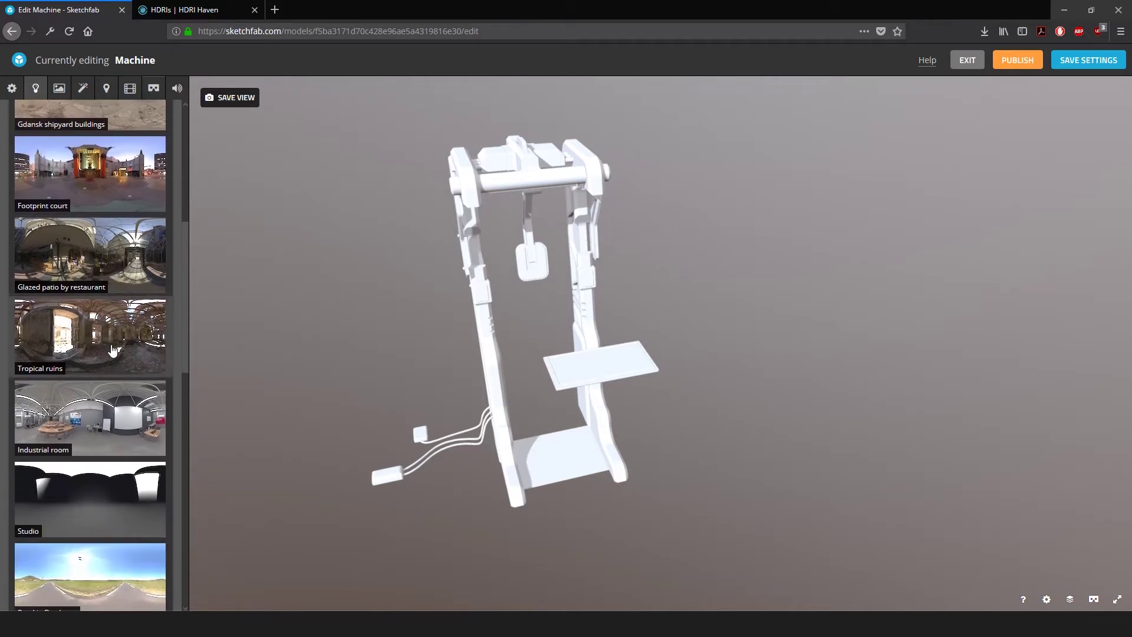
click(106, 423)
- Lower the environment brightness to about 0.58 and raise the shadow light intensity to 4
drag(92, 441, 52, 442)
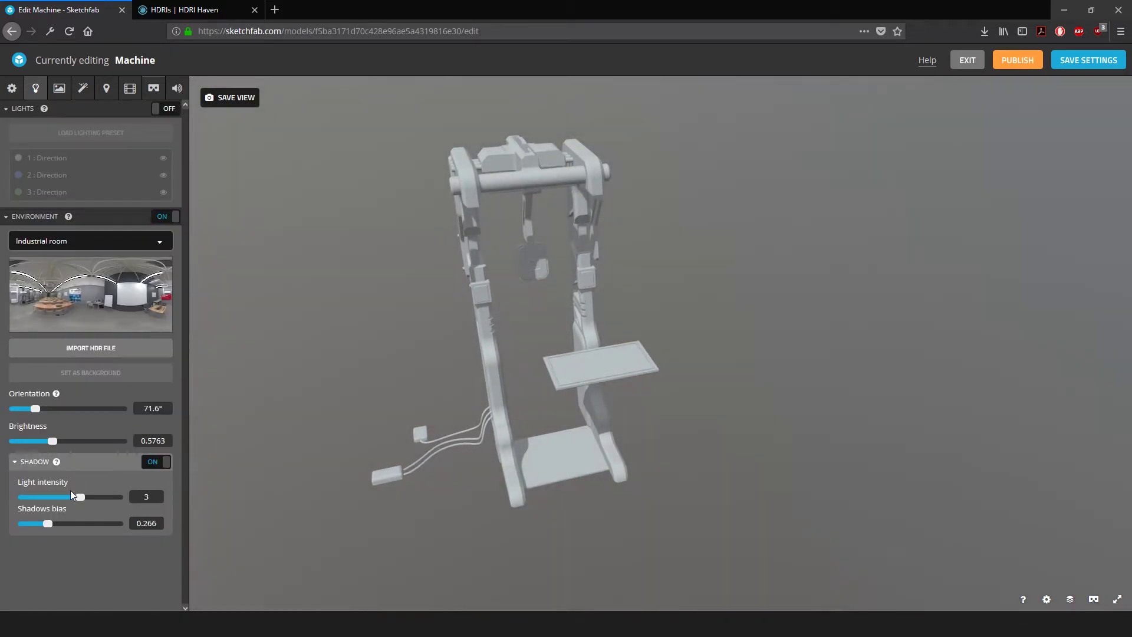
drag(83, 500, 100, 499)
drag(454, 320, 383, 318)
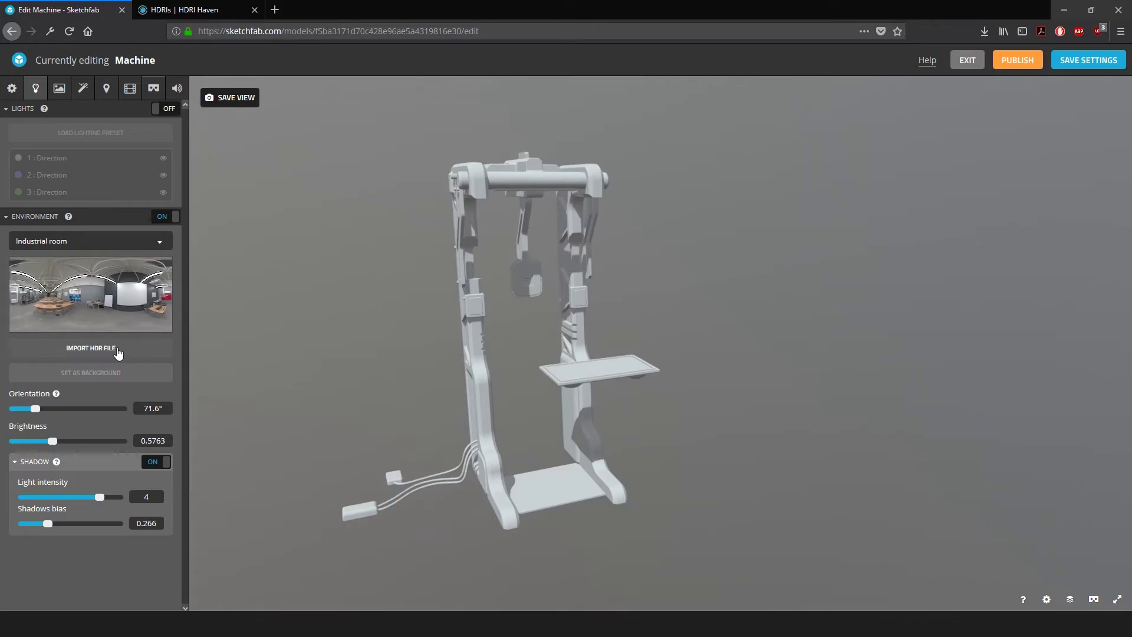
- Switch to the HDRI Haven site and read its information about free downloads and the CC0 license
click(178, 11)
scroll(227, 168, up, 5)
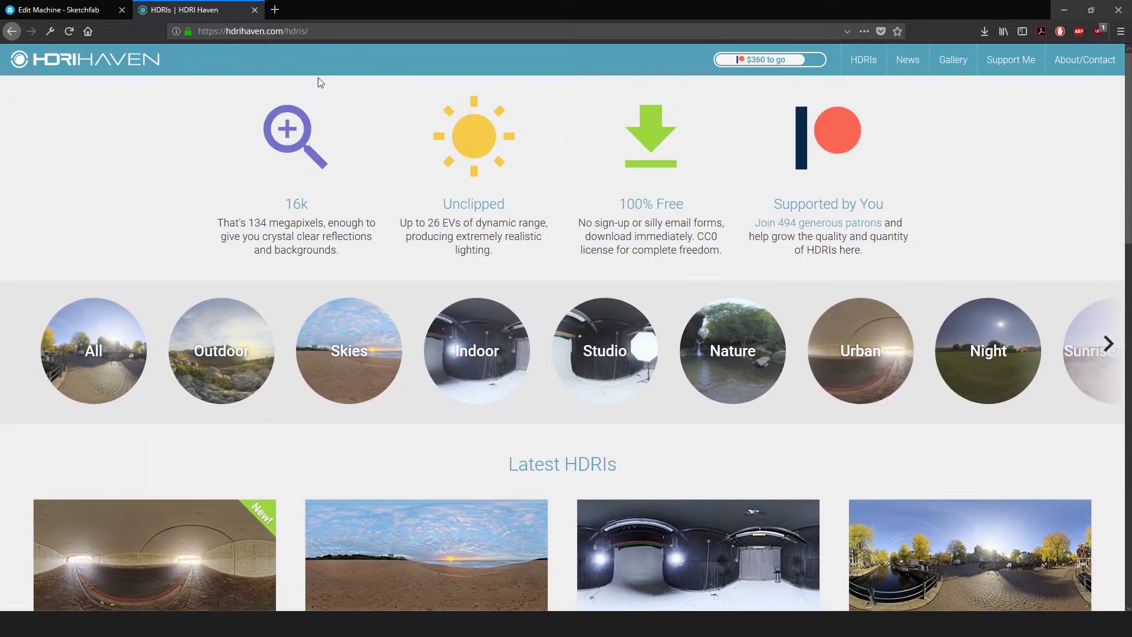
drag(620, 209, 726, 253)
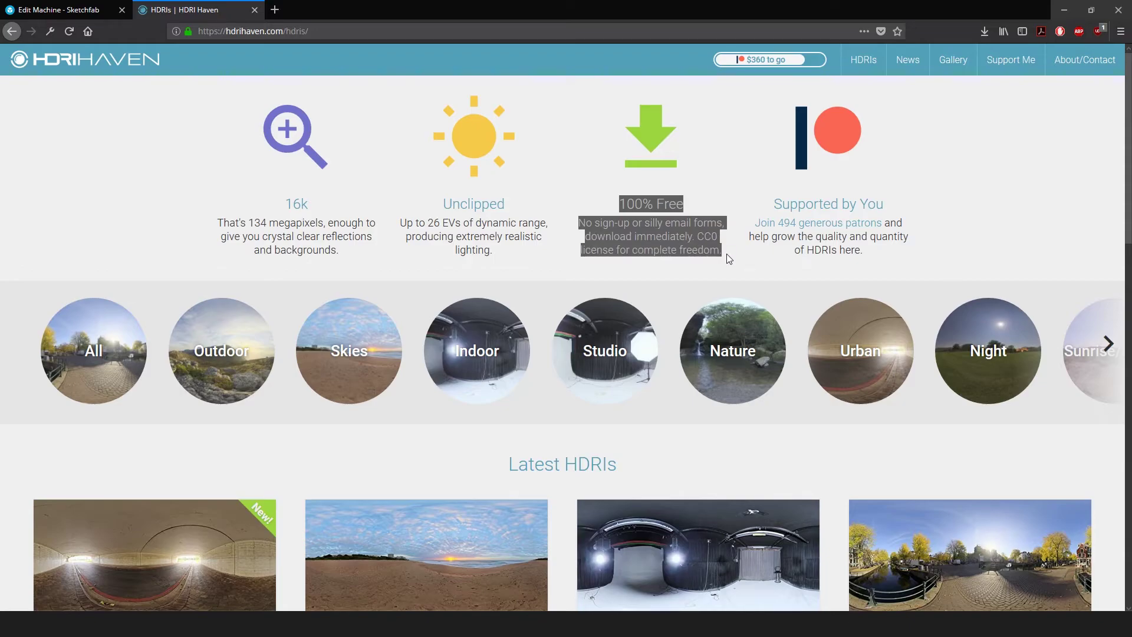
click(716, 239)
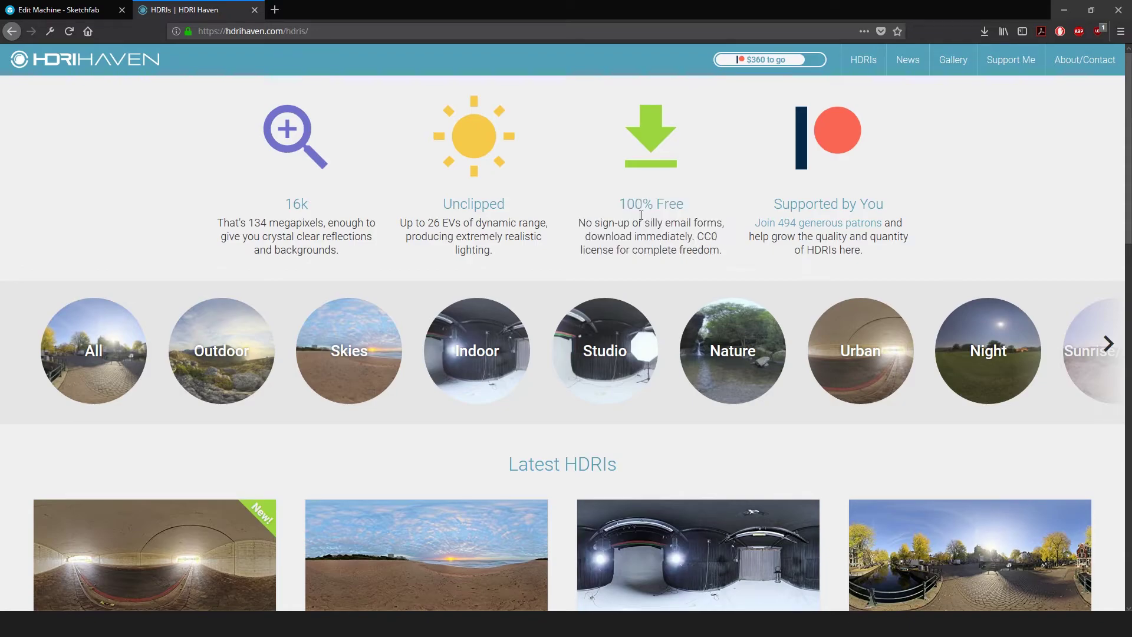
scroll(483, 337, down, 5)
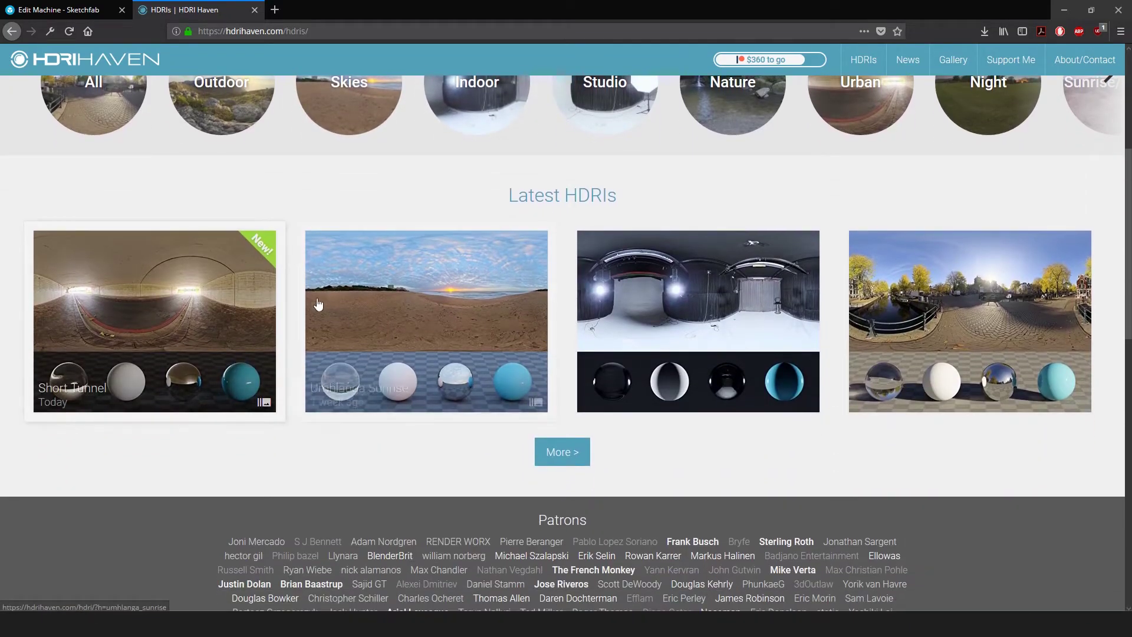
- Open the Umhlanga Sunrise HDRI, examine its download resolutions, and return to Sketchfab to open the HDR file import
click(414, 299)
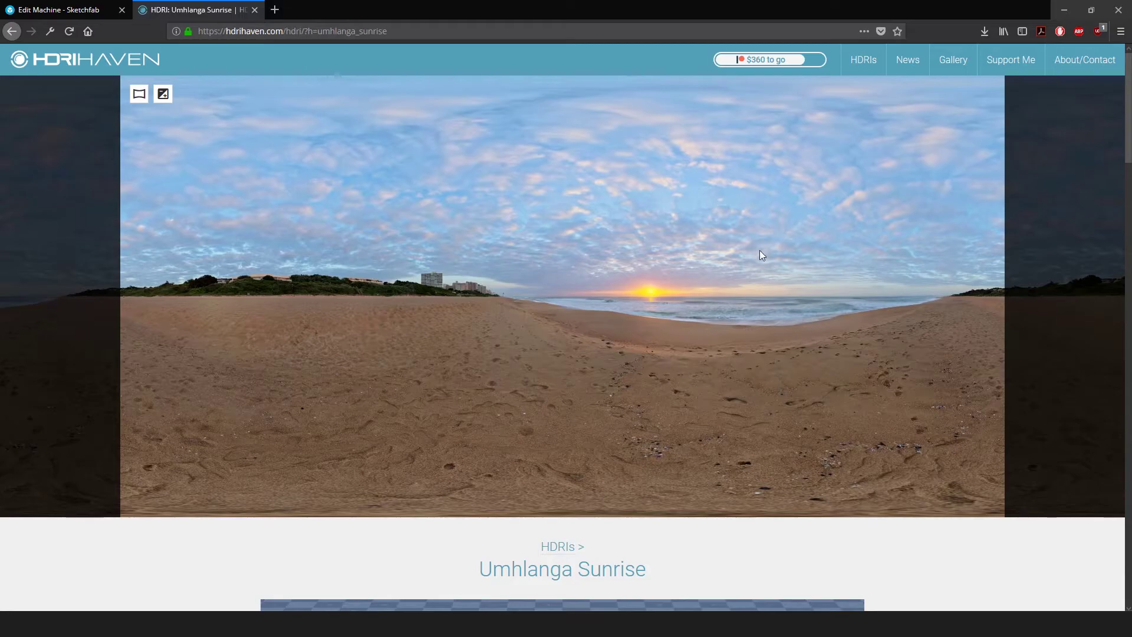
scroll(723, 239, down, 10)
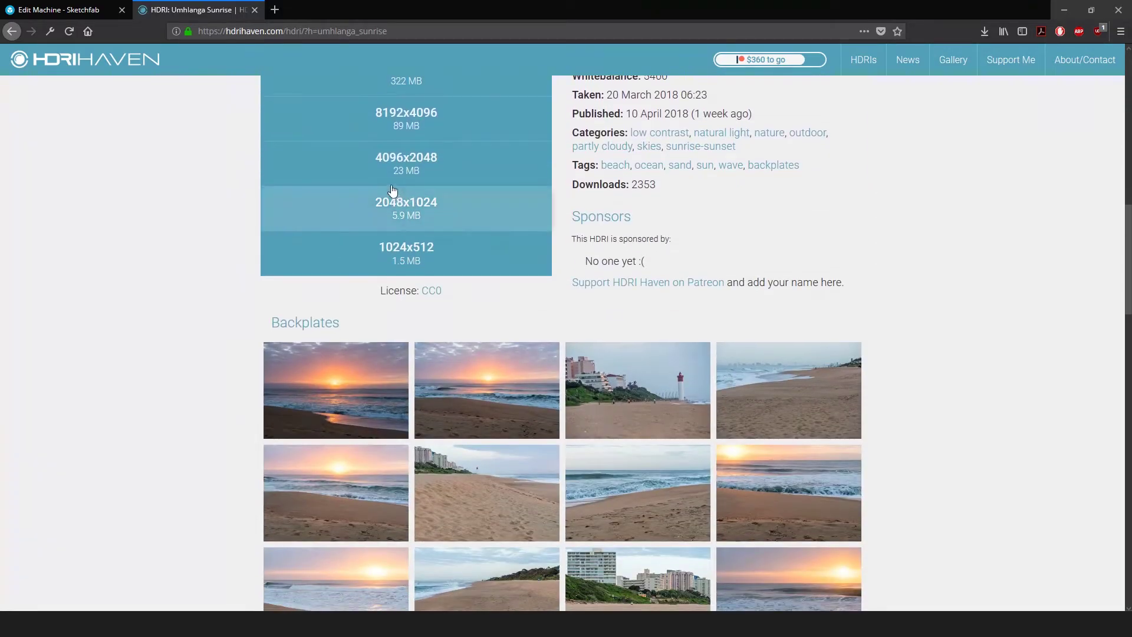
scroll(377, 212, up, 3)
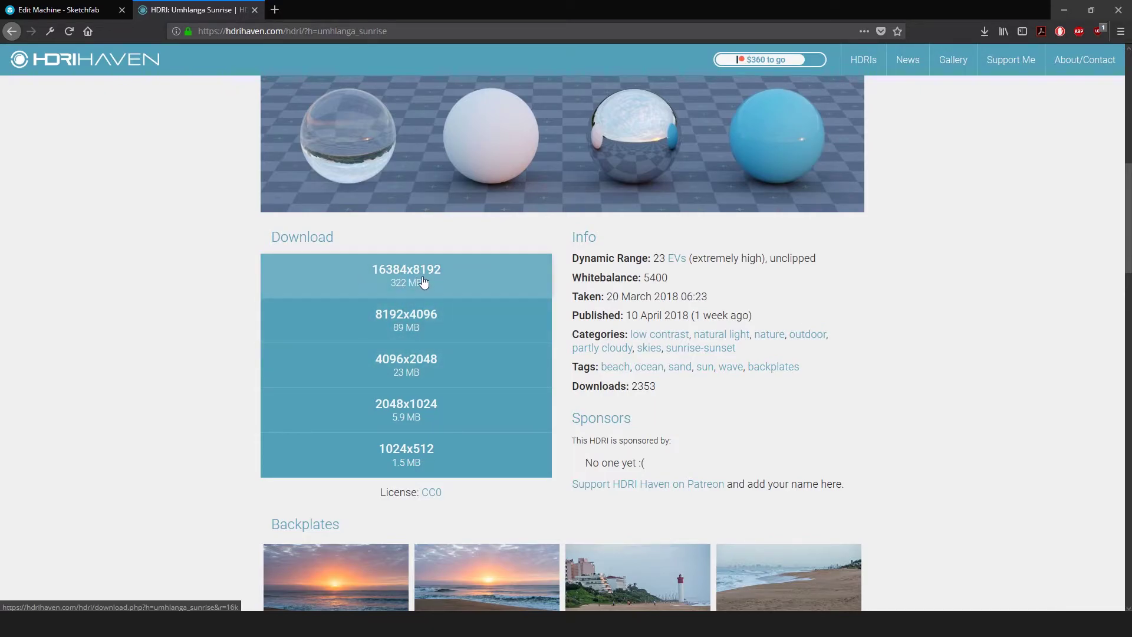
click(59, 10)
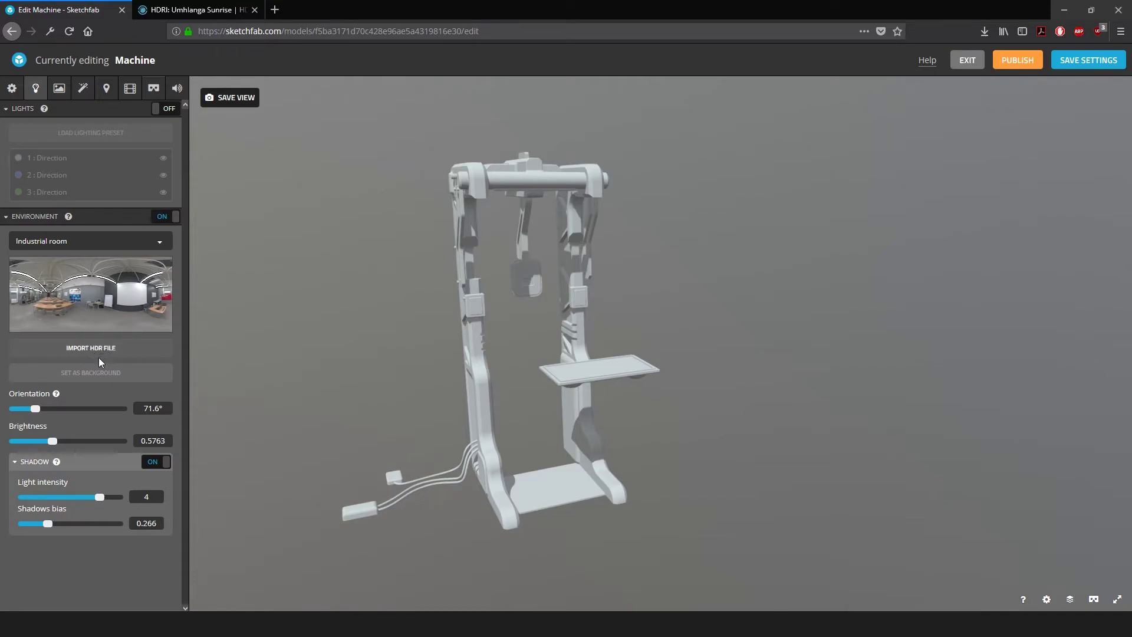
click(76, 349)
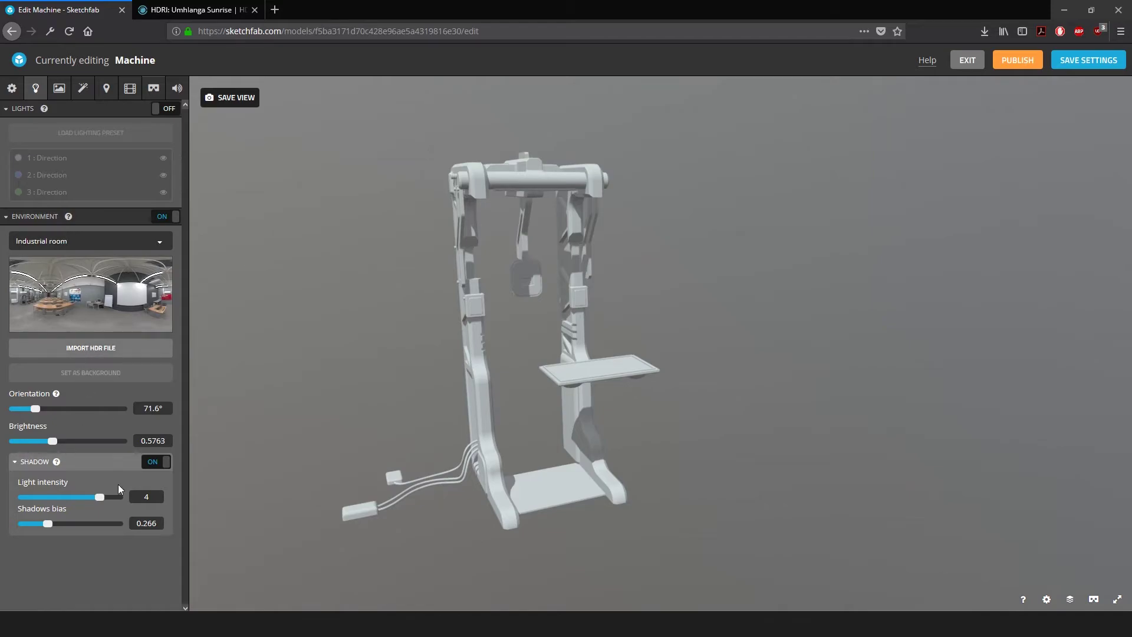
- Set the base color of the blue material to #0041FF in the material settings
click(61, 90)
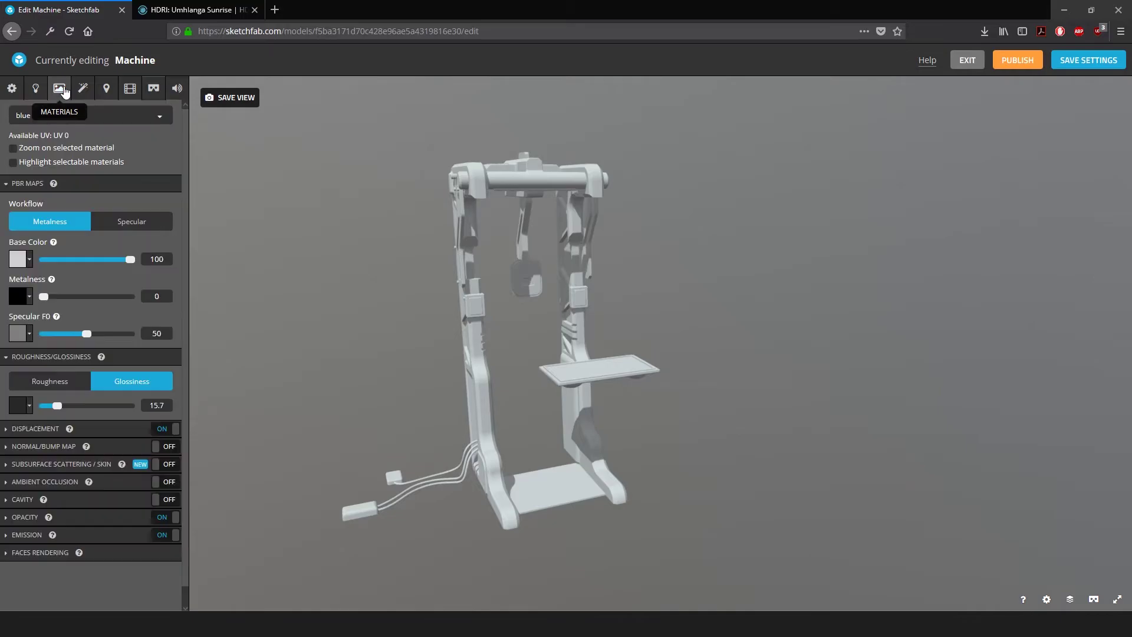
click(162, 123)
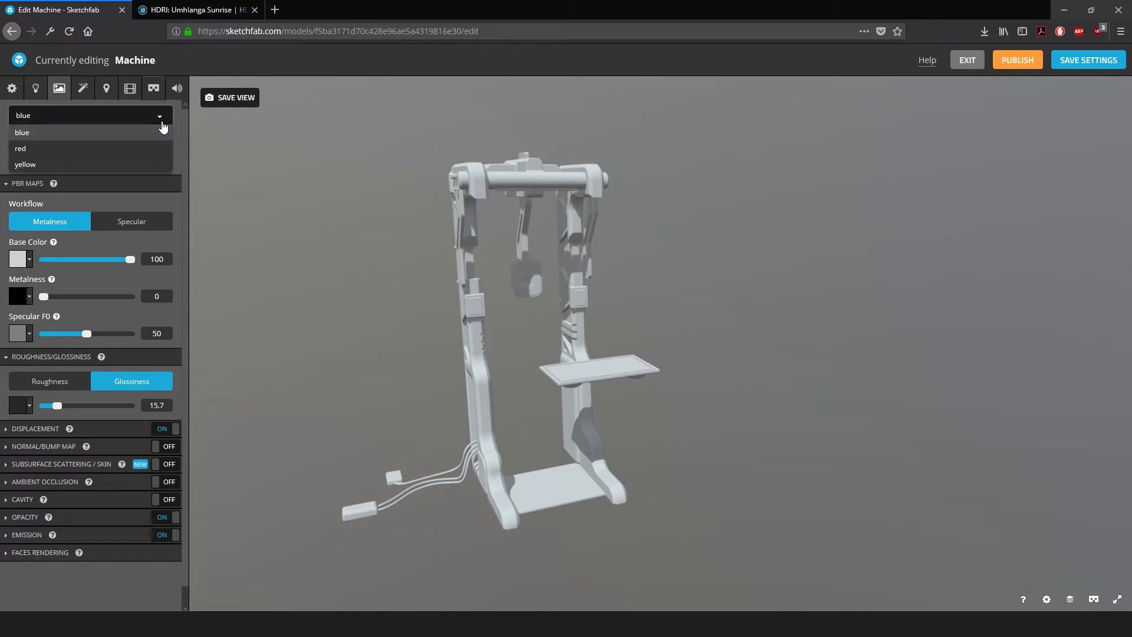
click(28, 135)
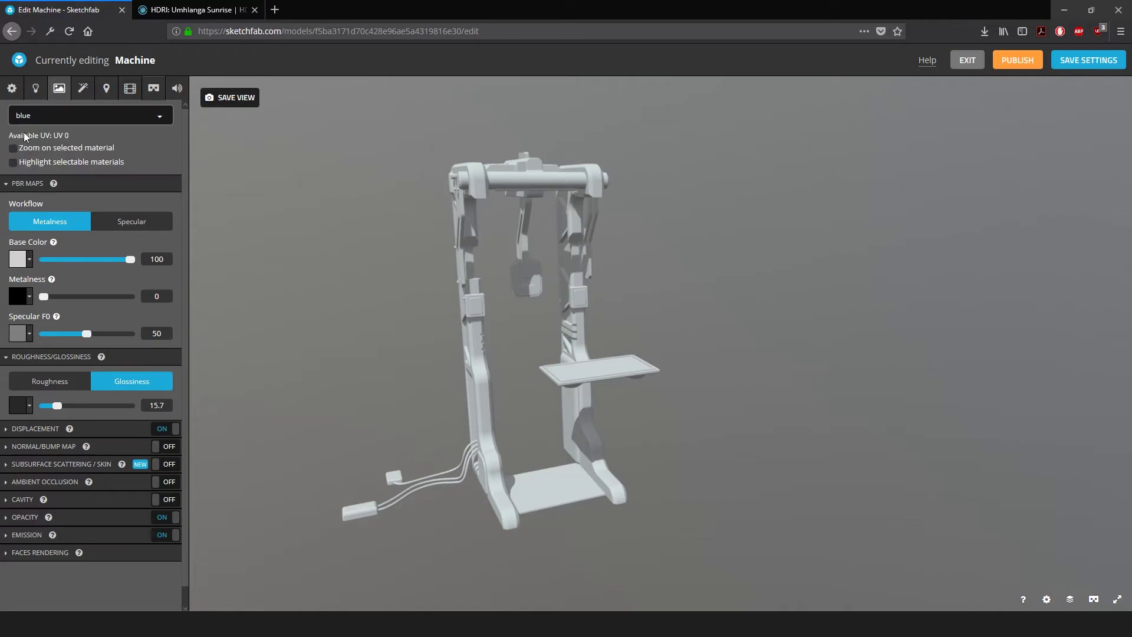
click(71, 118)
click(49, 138)
click(30, 259)
click(115, 298)
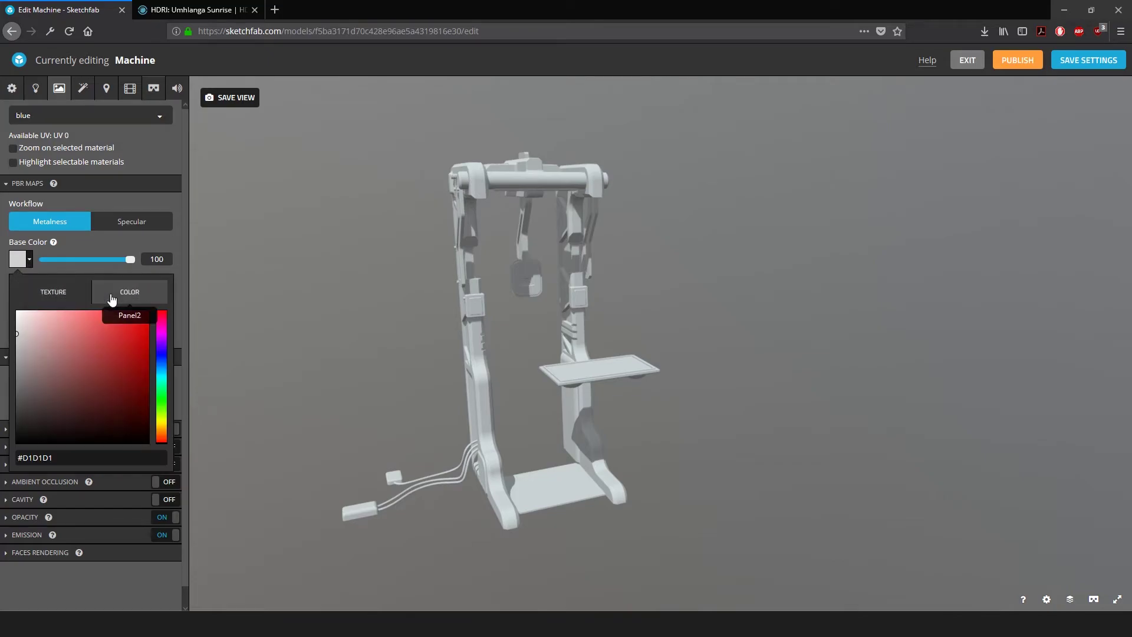
click(161, 359)
click(148, 311)
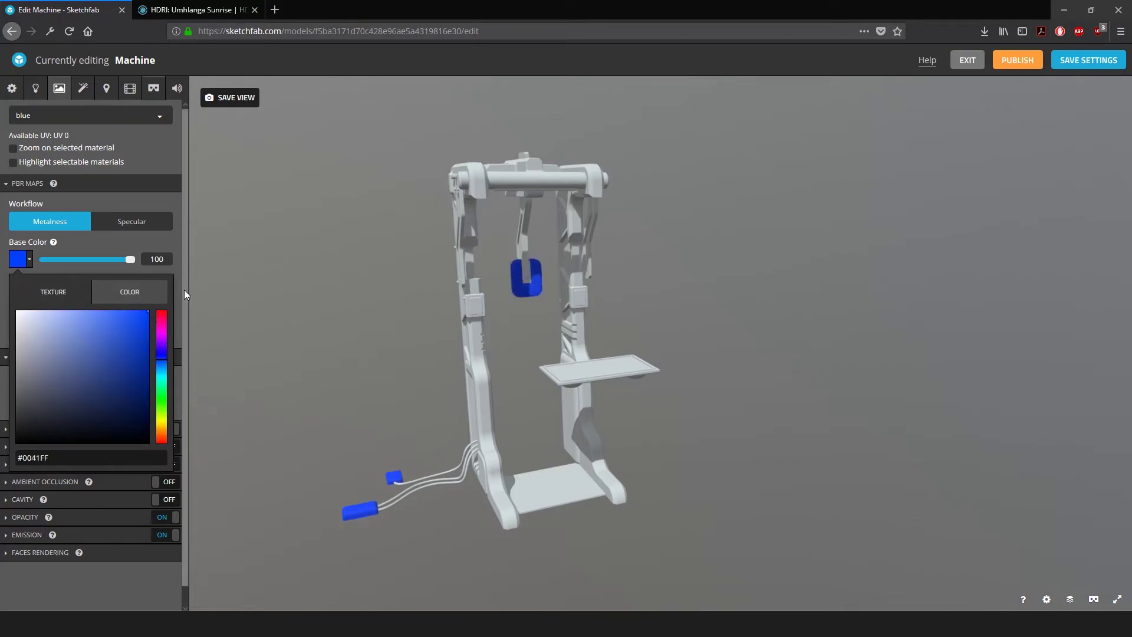
- Set the base color of the red material to #FF0000
click(34, 116)
click(21, 148)
click(29, 259)
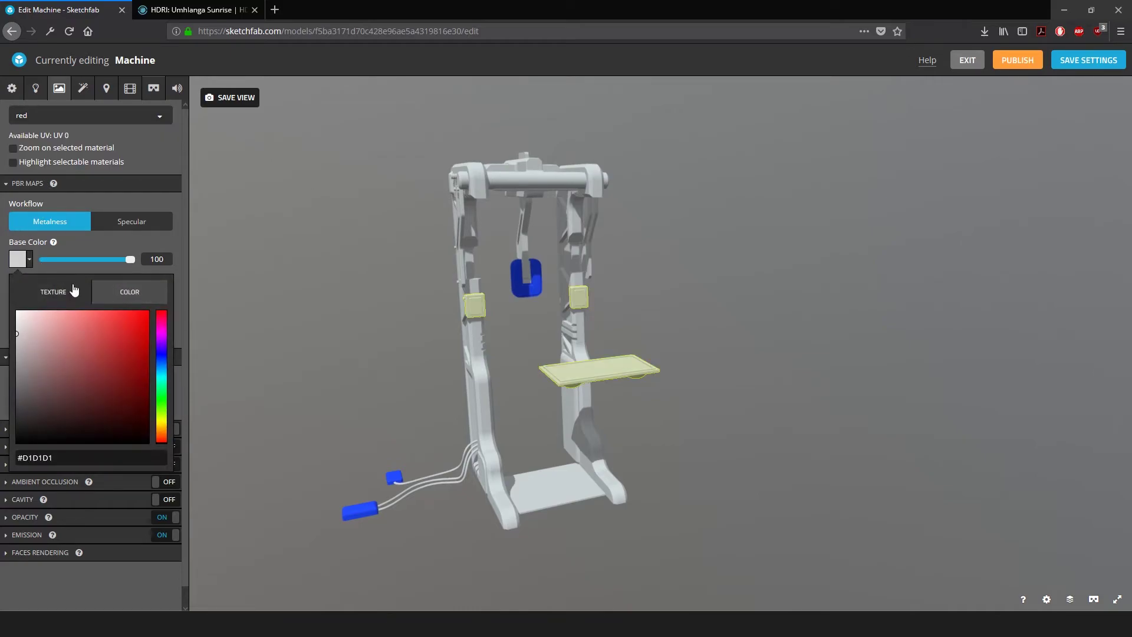
click(148, 311)
- Set the base color of the yellow material to #FFB600
click(26, 116)
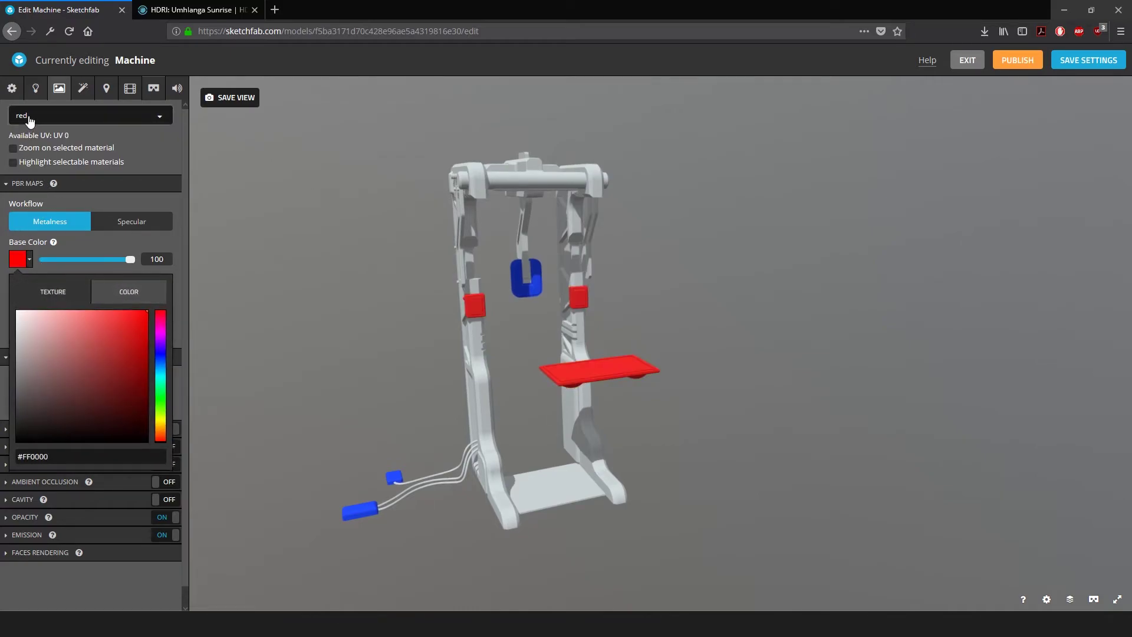
click(42, 170)
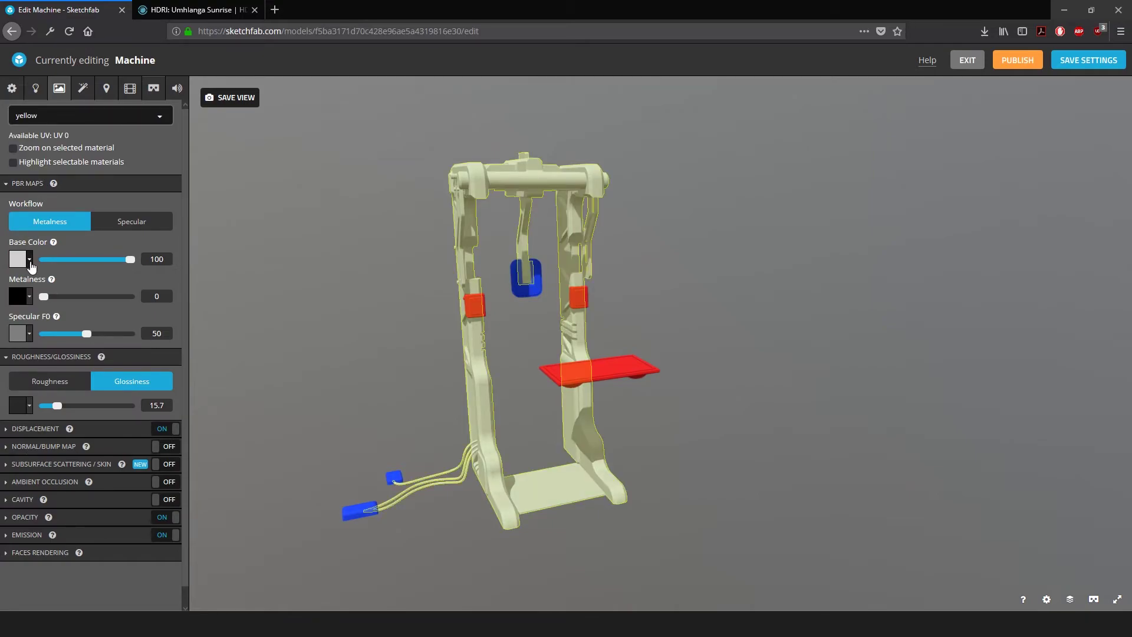
click(30, 259)
drag(161, 413, 161, 427)
drag(115, 348, 199, 298)
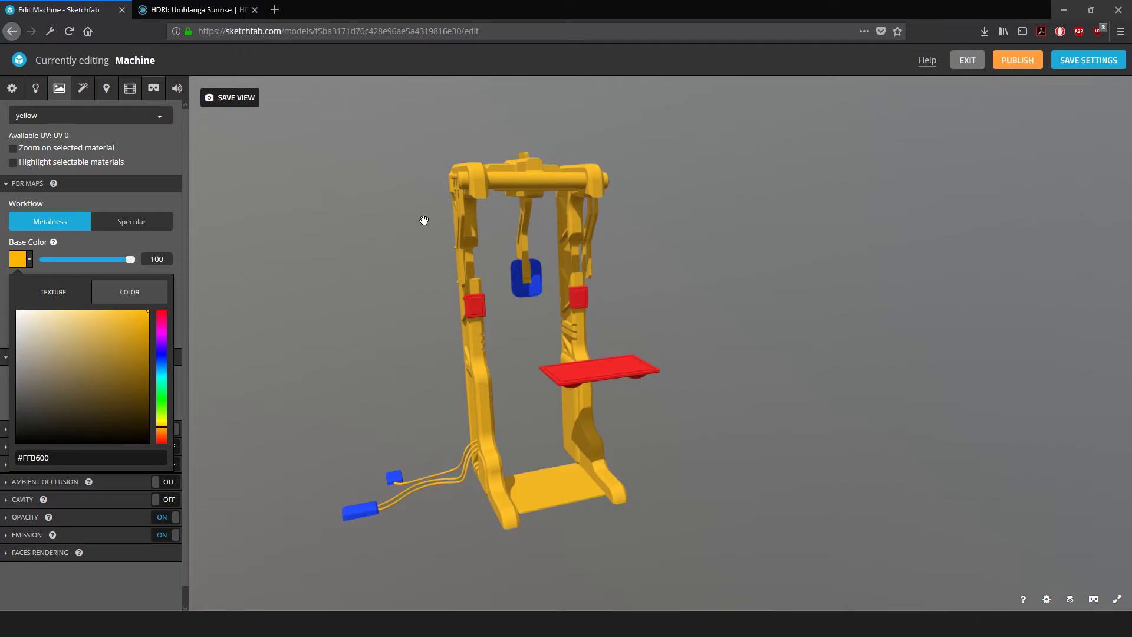
drag(425, 219, 384, 202)
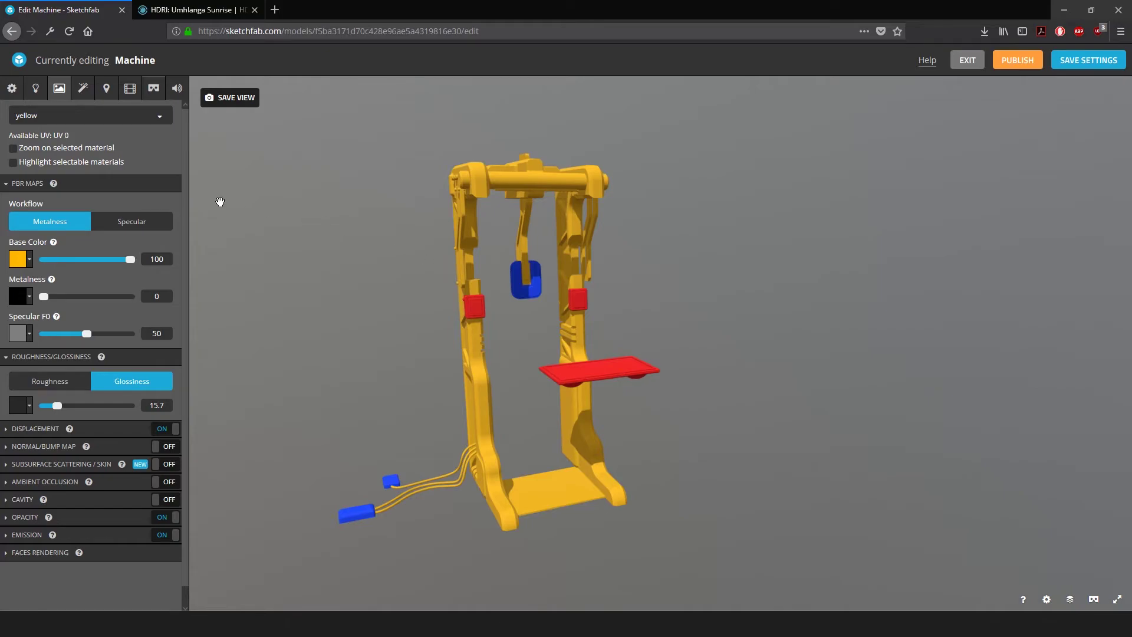
- Examine the texture import option for the yellow material's base color
click(50, 117)
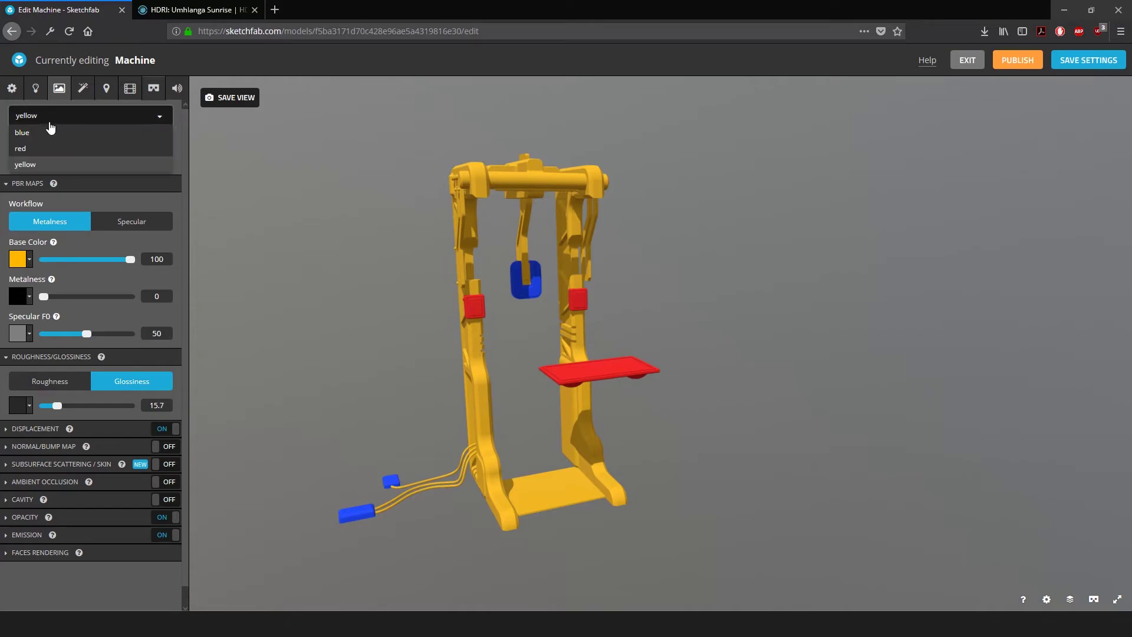
click(45, 163)
drag(416, 184, 483, 189)
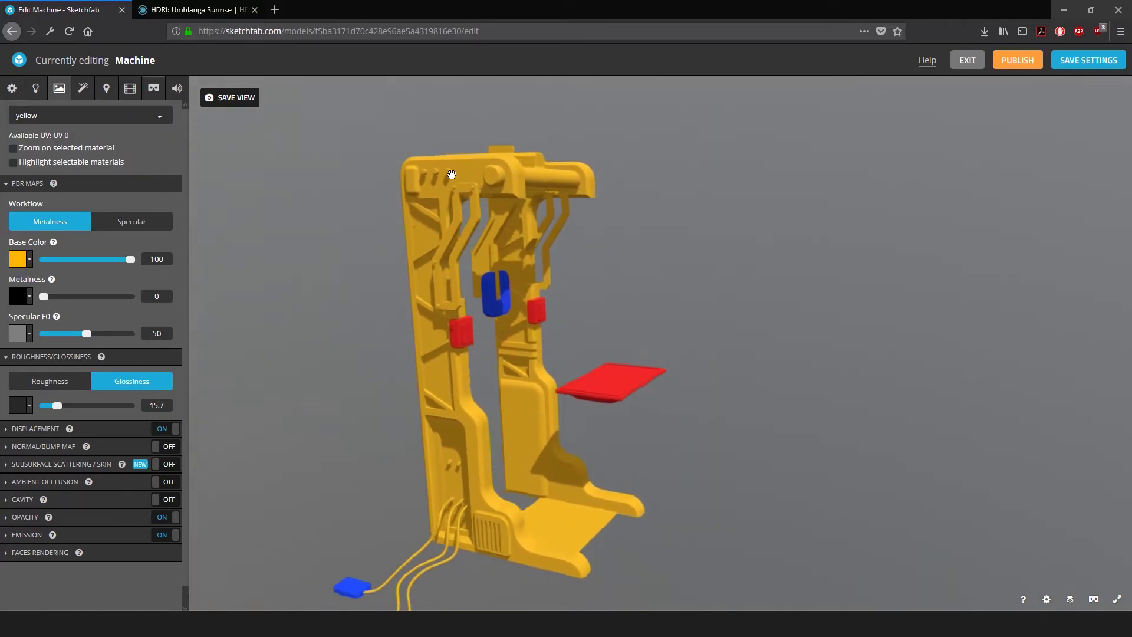
click(30, 262)
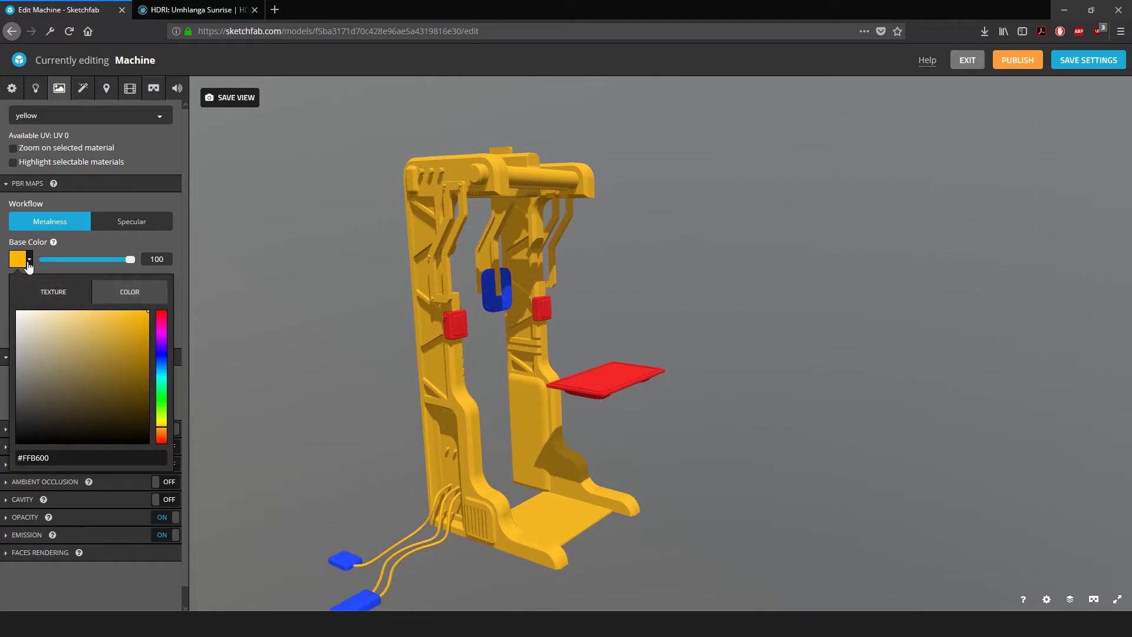
click(53, 290)
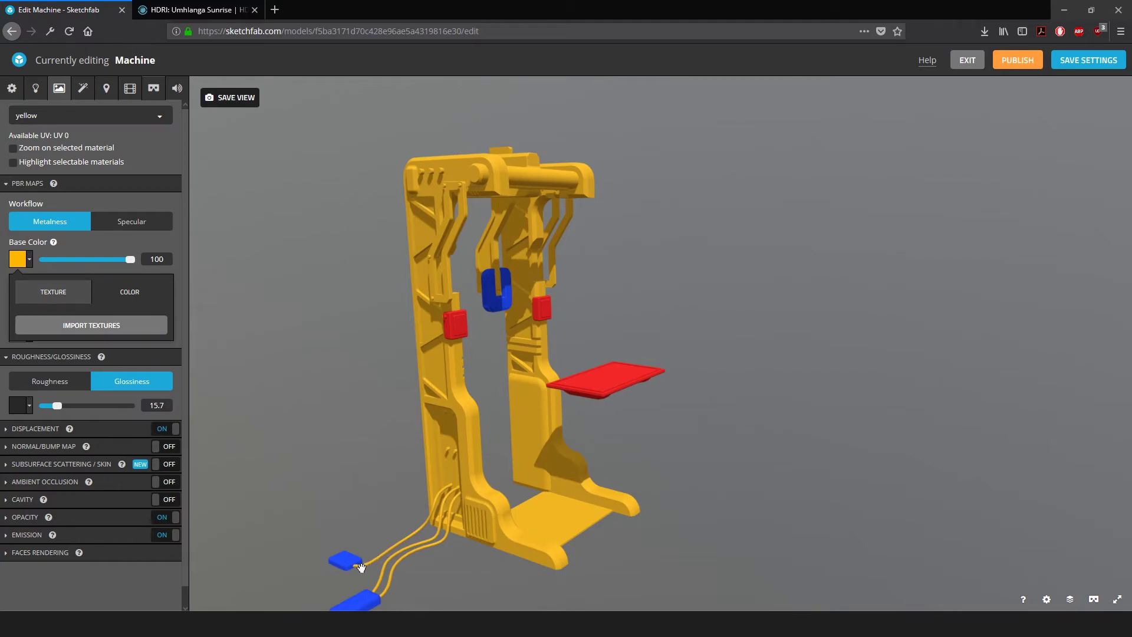
click(226, 338)
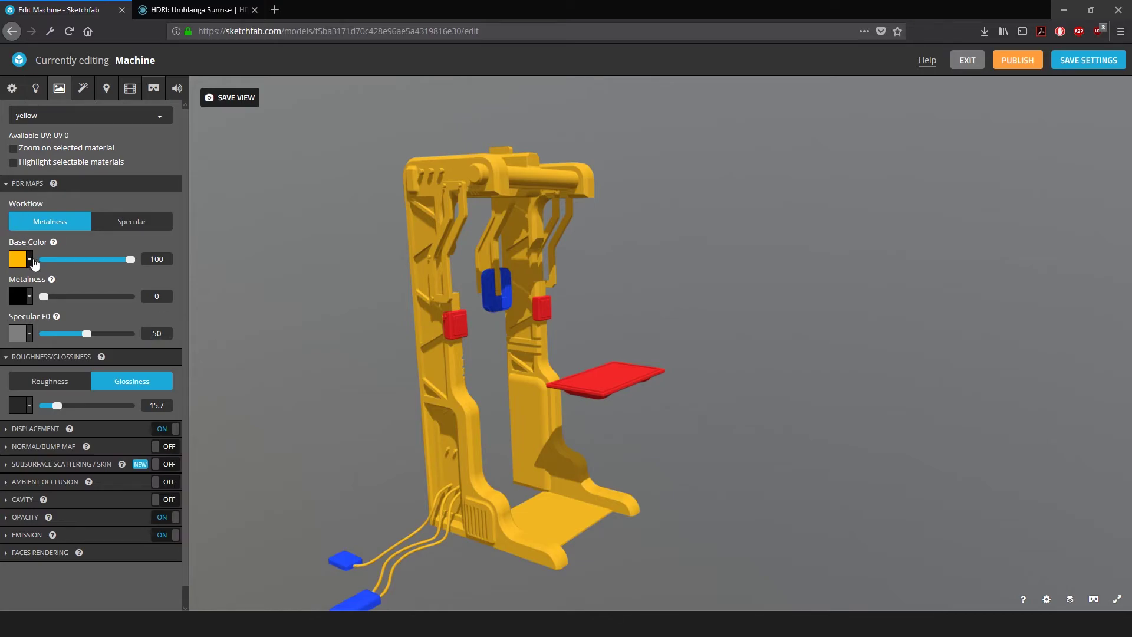
- Switch the yellow material from glossiness to roughness and set its roughness to 9.4
drag(452, 215, 353, 227)
scroll(331, 227, up, 6)
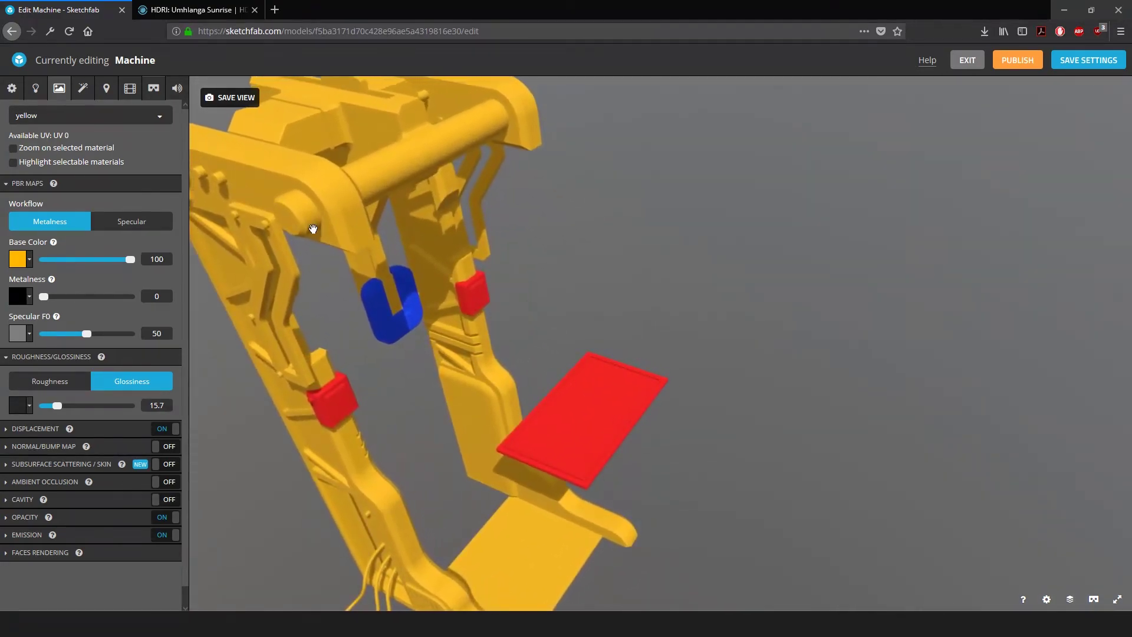
scroll(313, 228, down, 4)
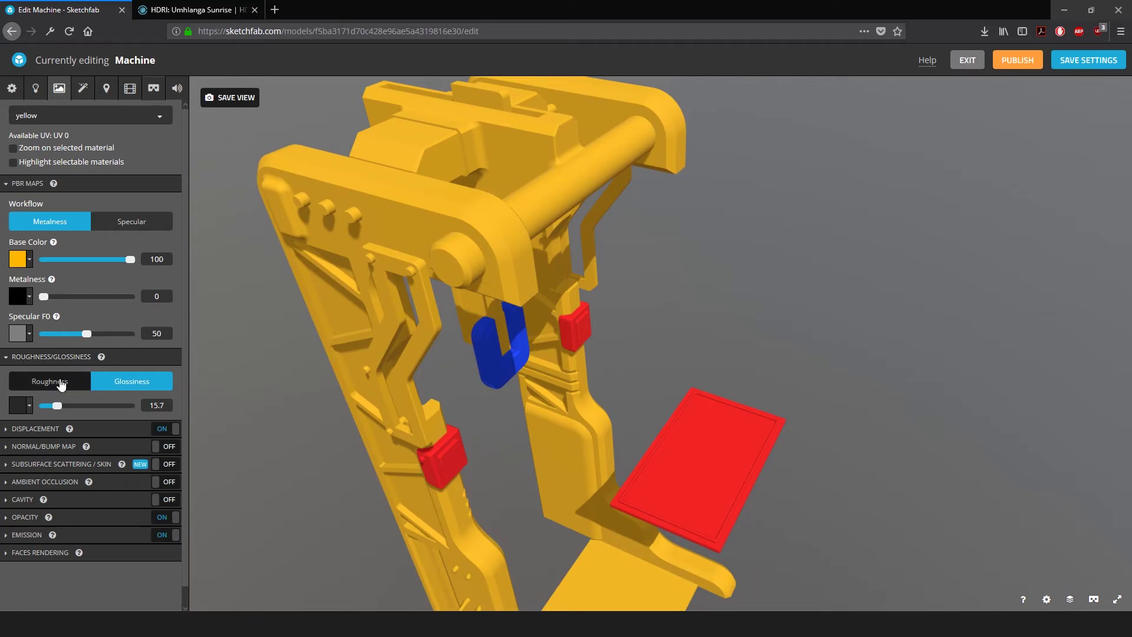
click(61, 384)
drag(57, 406, 24, 407)
drag(324, 309, 277, 300)
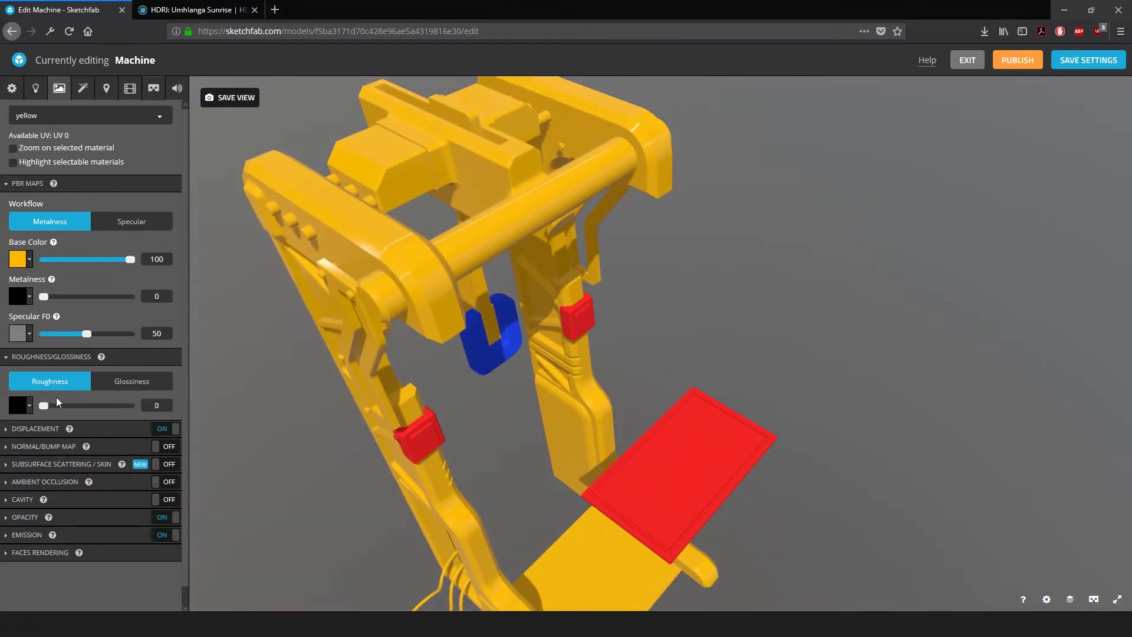
drag(47, 405, 51, 408)
drag(360, 283, 302, 249)
drag(349, 244, 333, 266)
scroll(333, 266, down, 3)
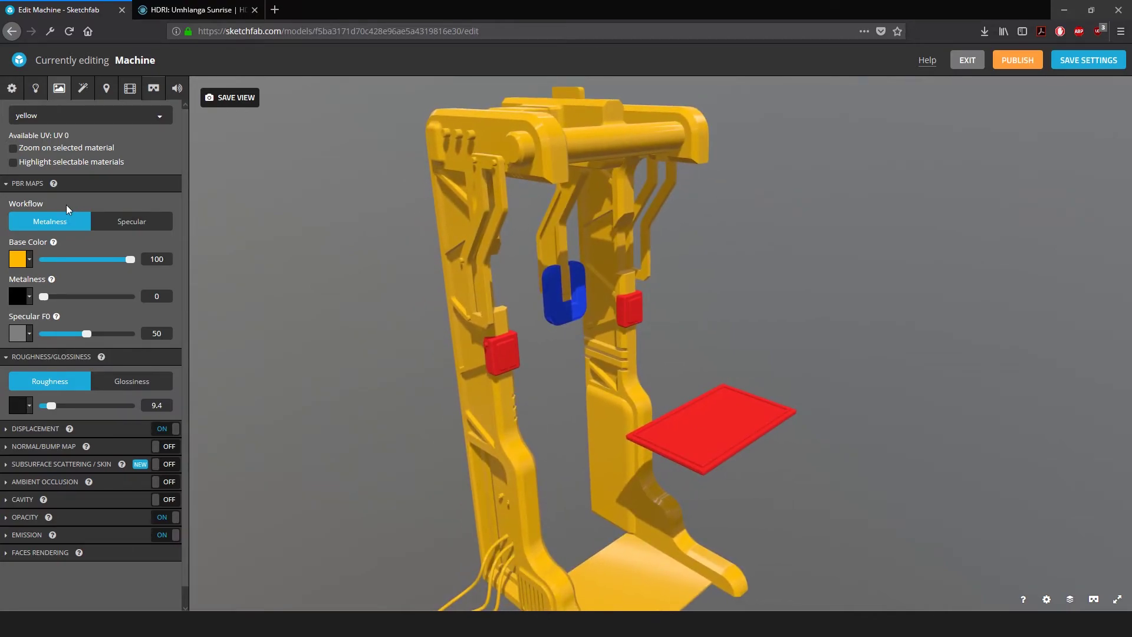
- Expand the yellow material's opacity settings and change the transparency type to Refraction
mouse_move(50, 518)
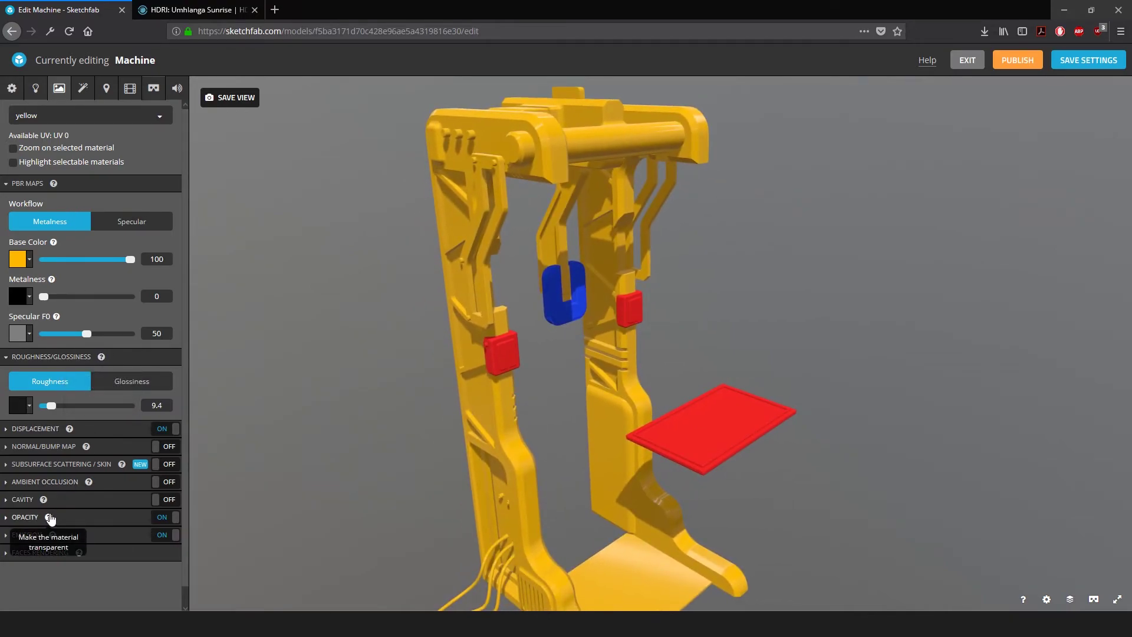
click(19, 522)
scroll(20, 522, down, 2)
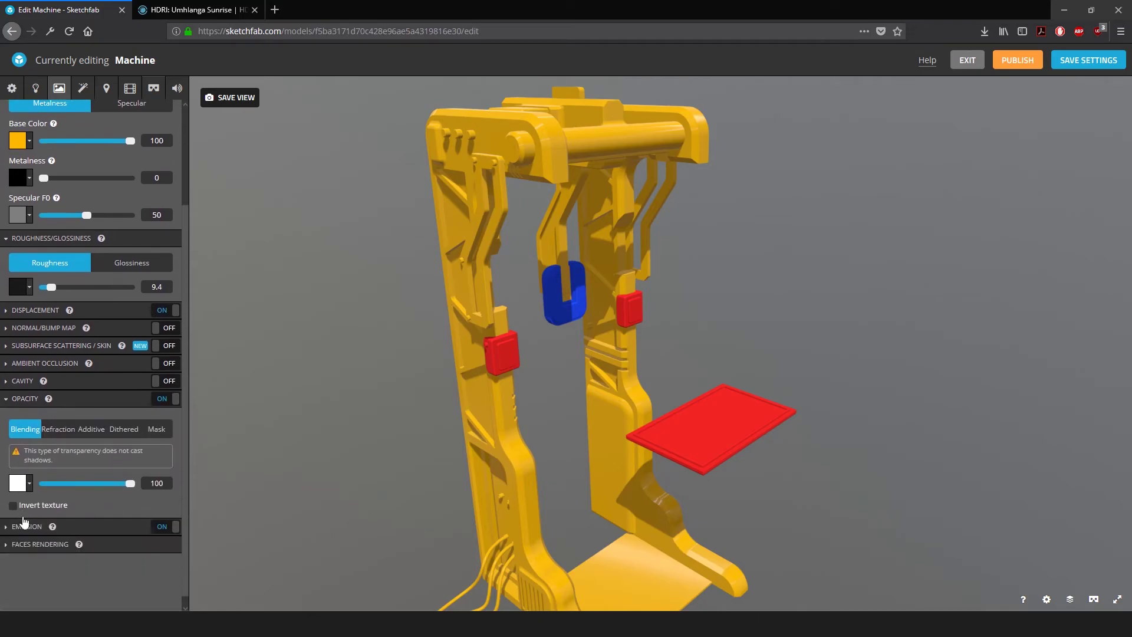
click(51, 420)
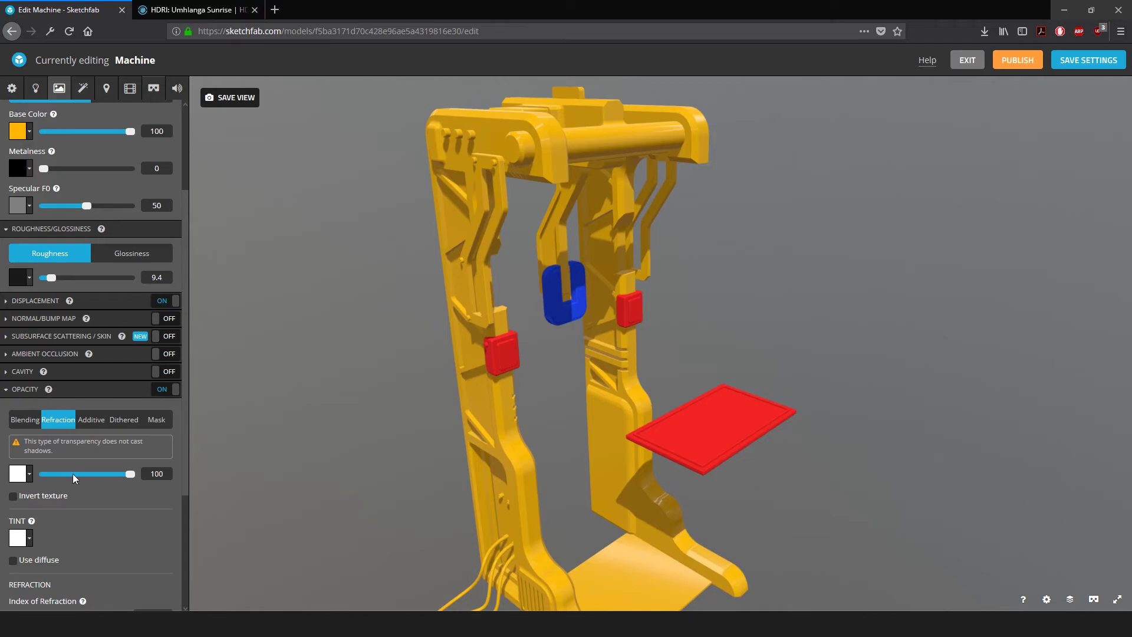
- Try the refraction effect on the yellow material with opacity 0 and index of refraction 1.039, checking the model from several angles
drag(126, 473, 8, 469)
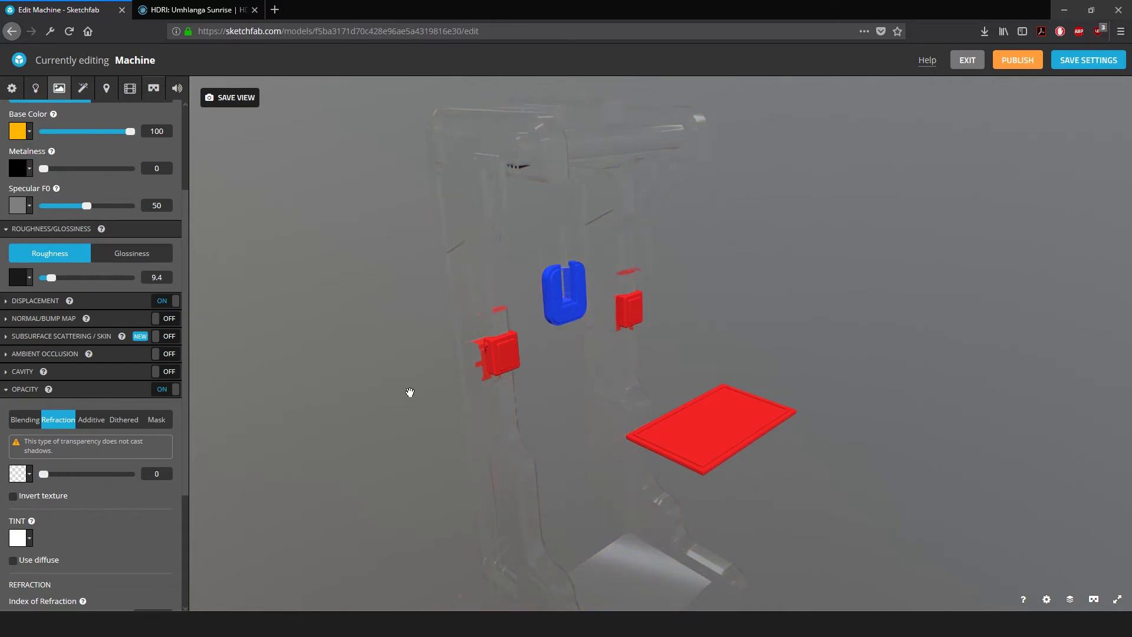
drag(410, 392, 601, 383)
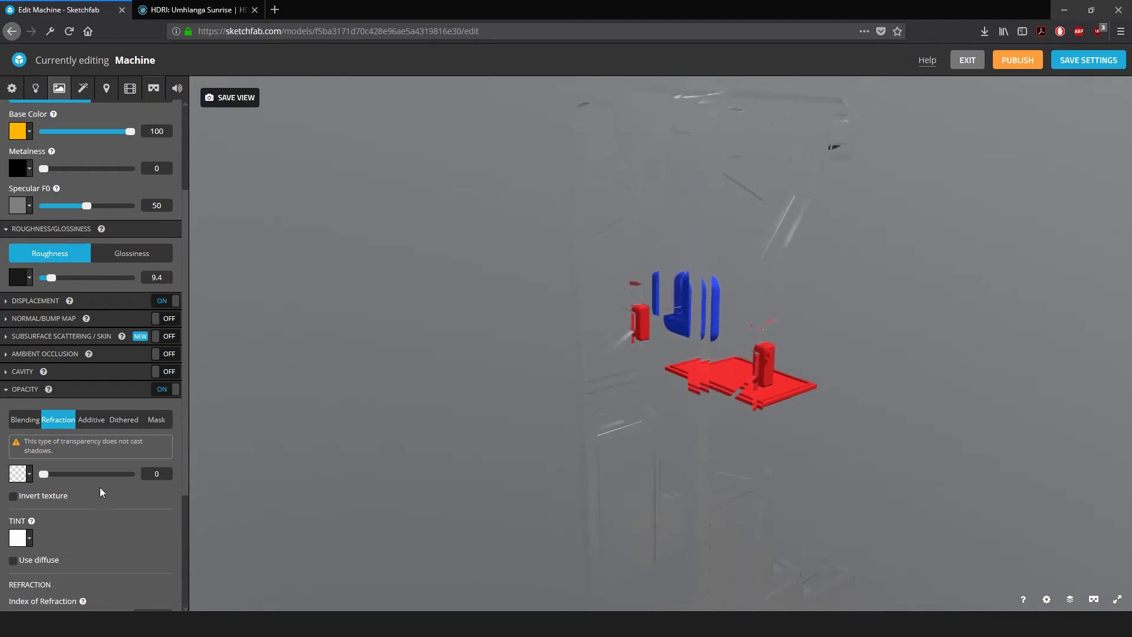
scroll(100, 488, down, 3)
mouse_move(84, 445)
mouse_down()
mouse_move(106, 444)
mouse_move(76, 441)
mouse_up()
drag(583, 318, 354, 311)
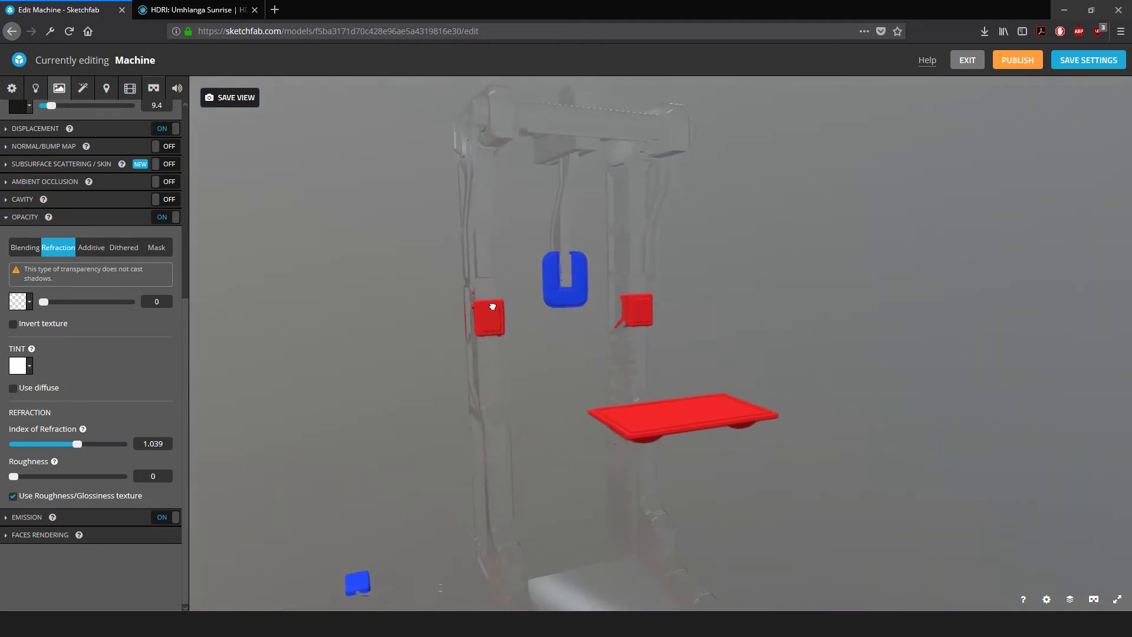
- Restore the yellow material's opacity to 100 and collapse its opacity settings
drag(42, 301, 140, 312)
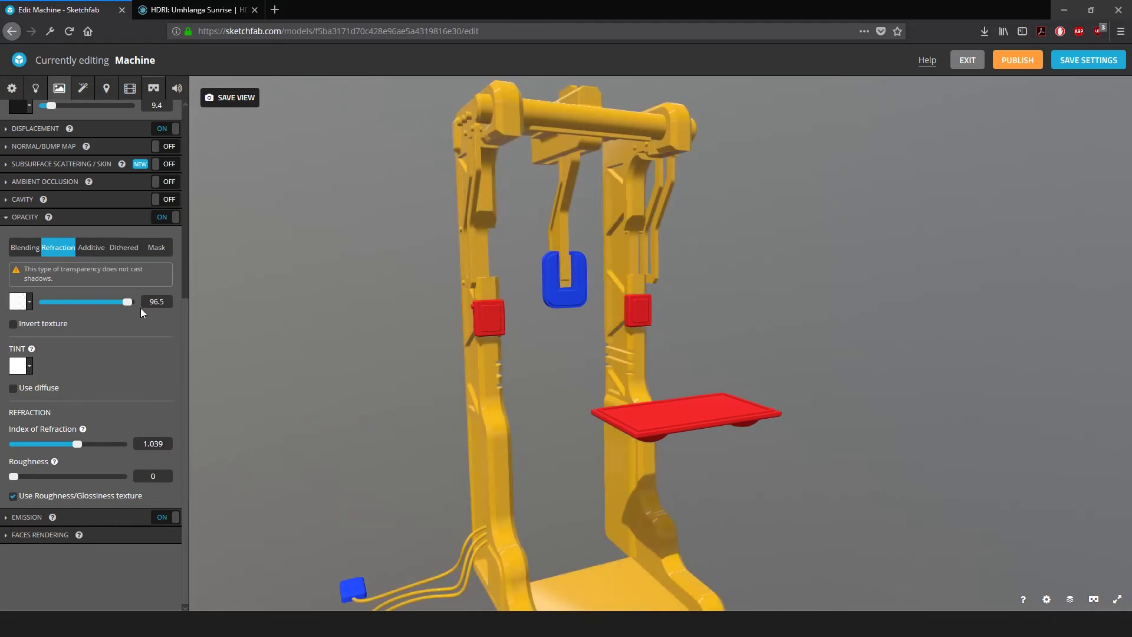
scroll(371, 308, down, 3)
drag(372, 309, 457, 349)
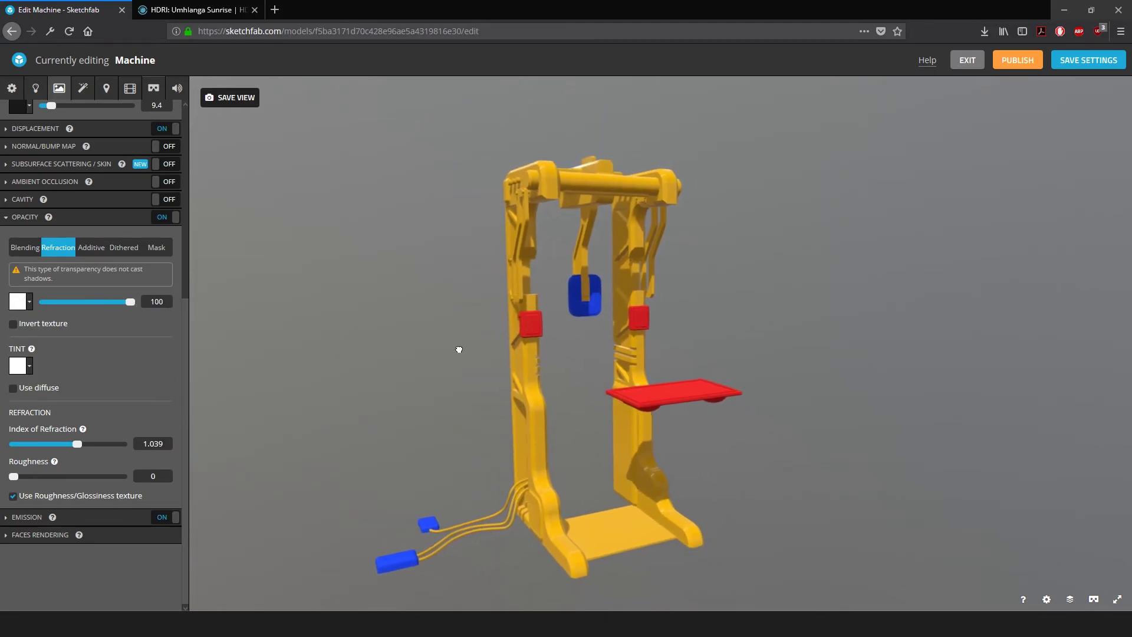
click(30, 217)
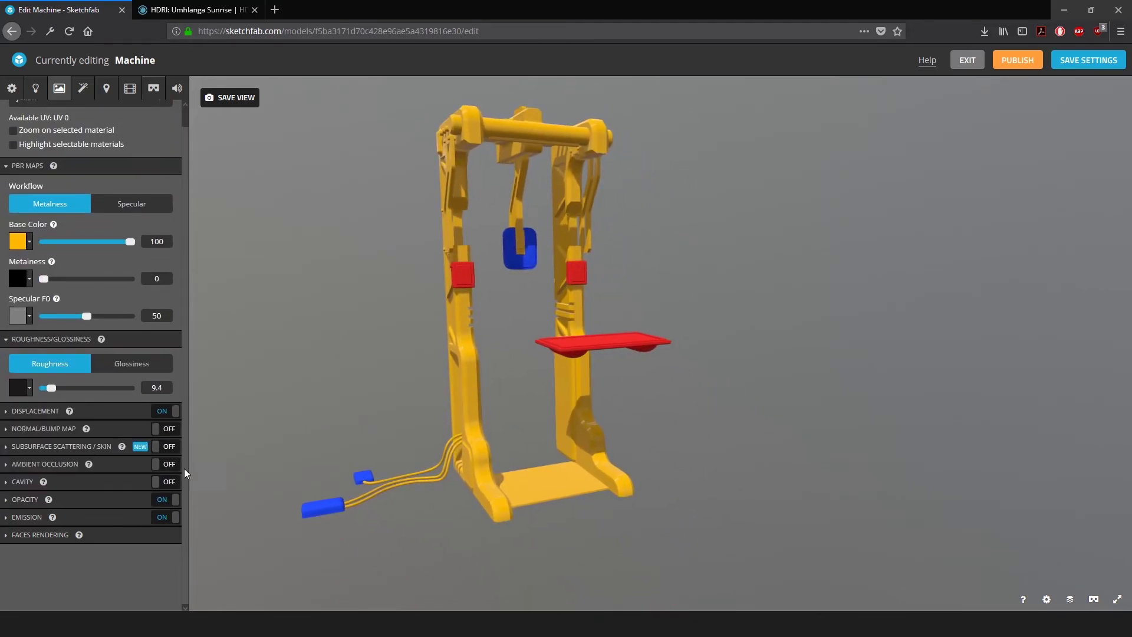
- Turn off opacity, emission and displacement for the yellow material
click(165, 499)
click(165, 517)
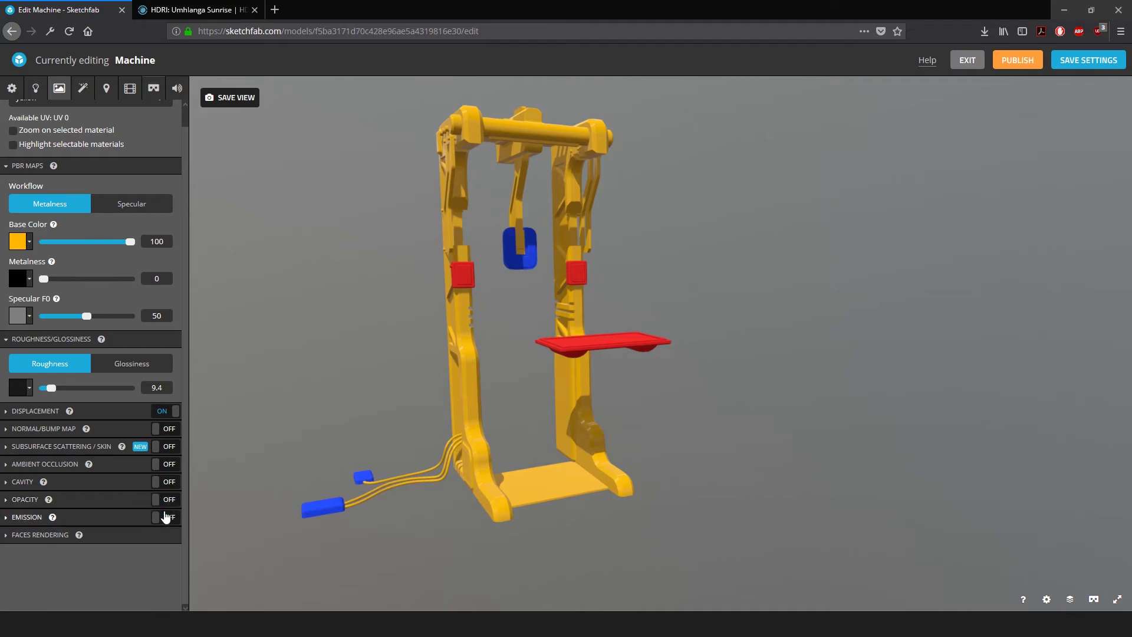
click(170, 411)
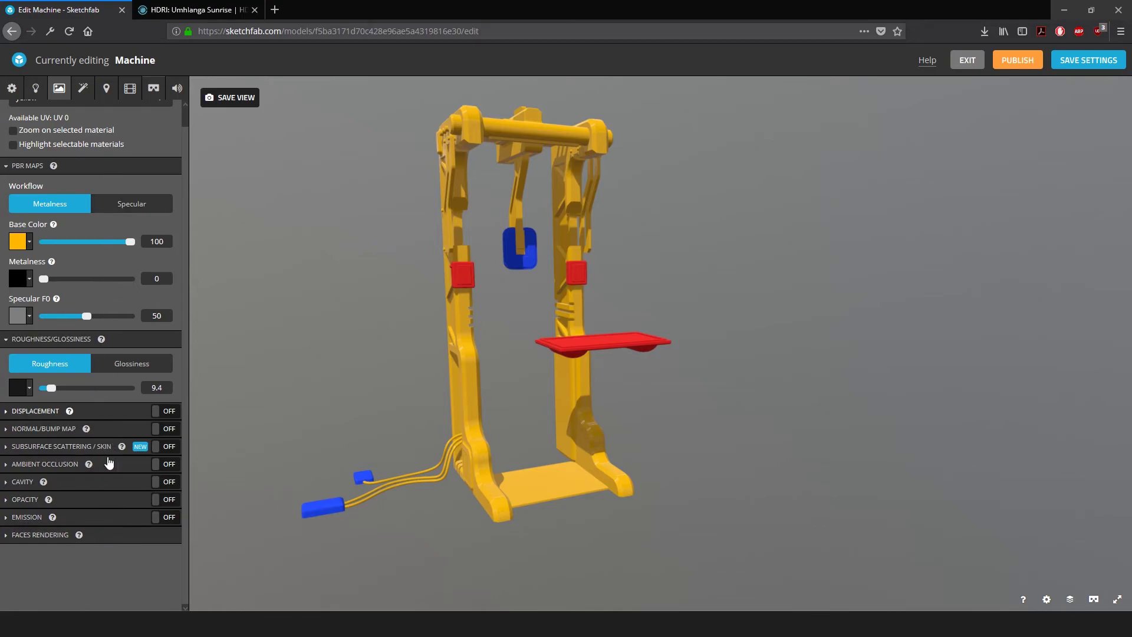
- Enable the bloom post-processing filter, reduce its intensity to 7.821 and check the effect on the model
click(83, 89)
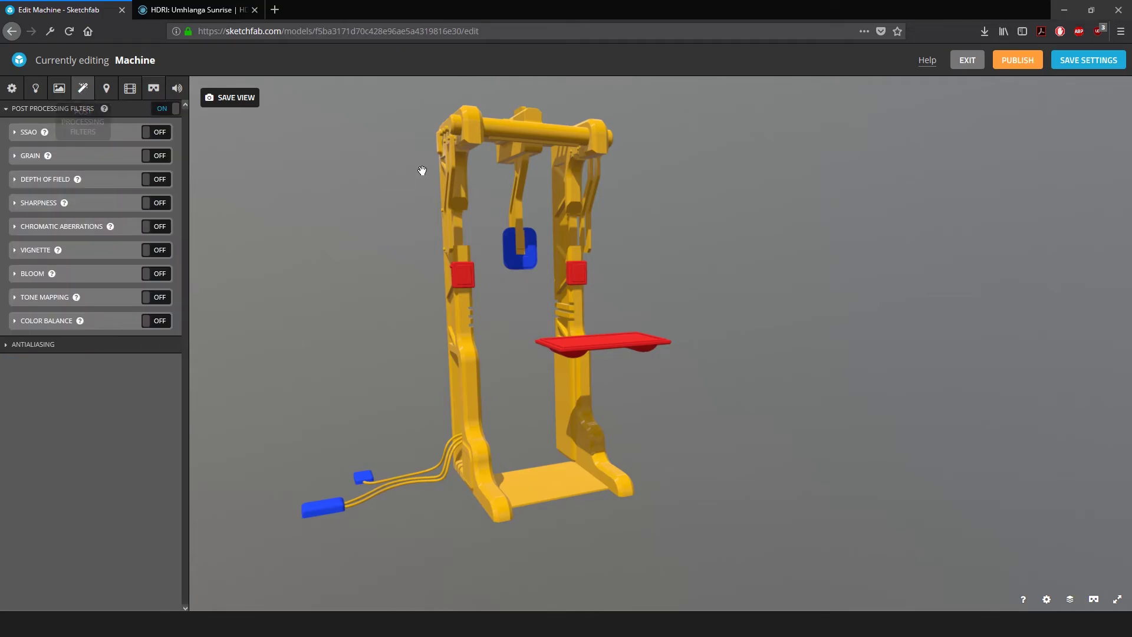
drag(419, 171, 317, 234)
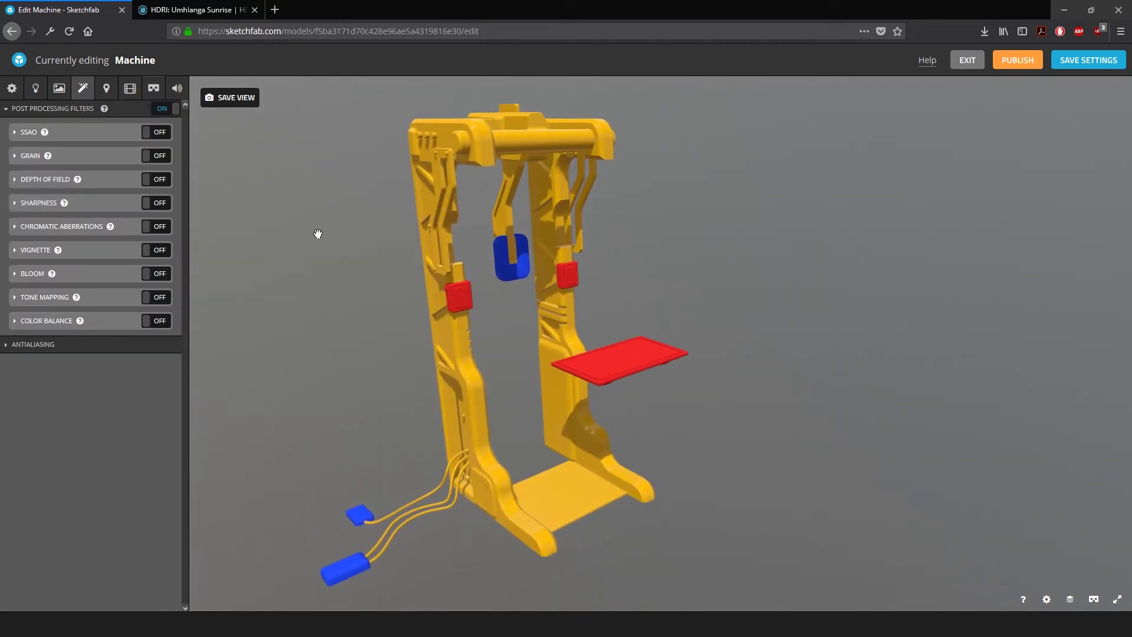
click(157, 277)
click(156, 281)
click(157, 280)
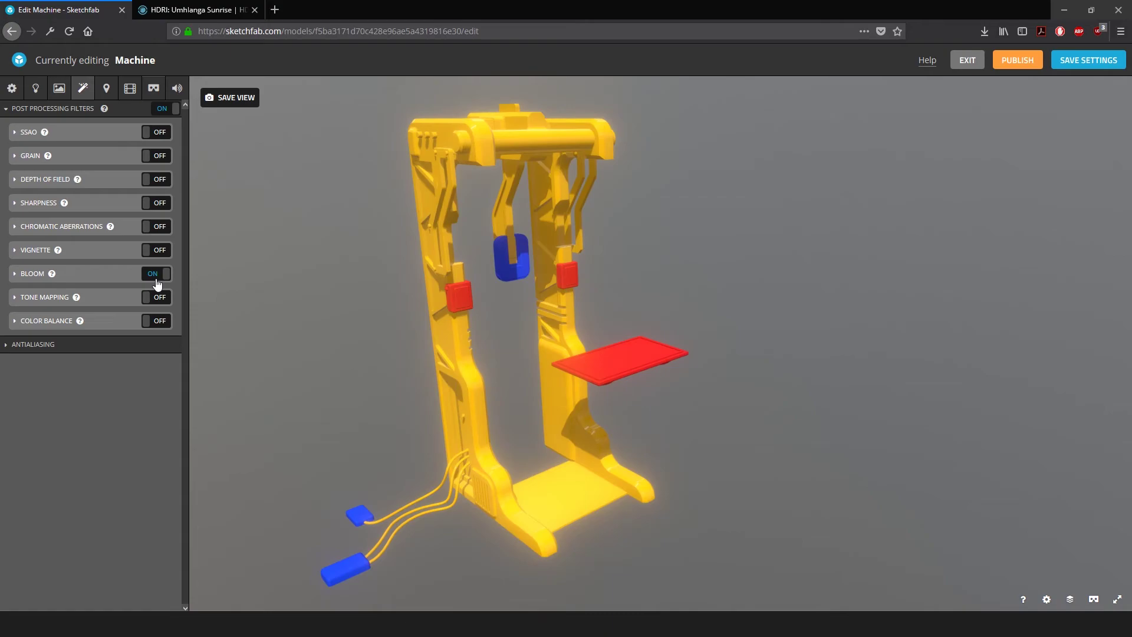
click(83, 278)
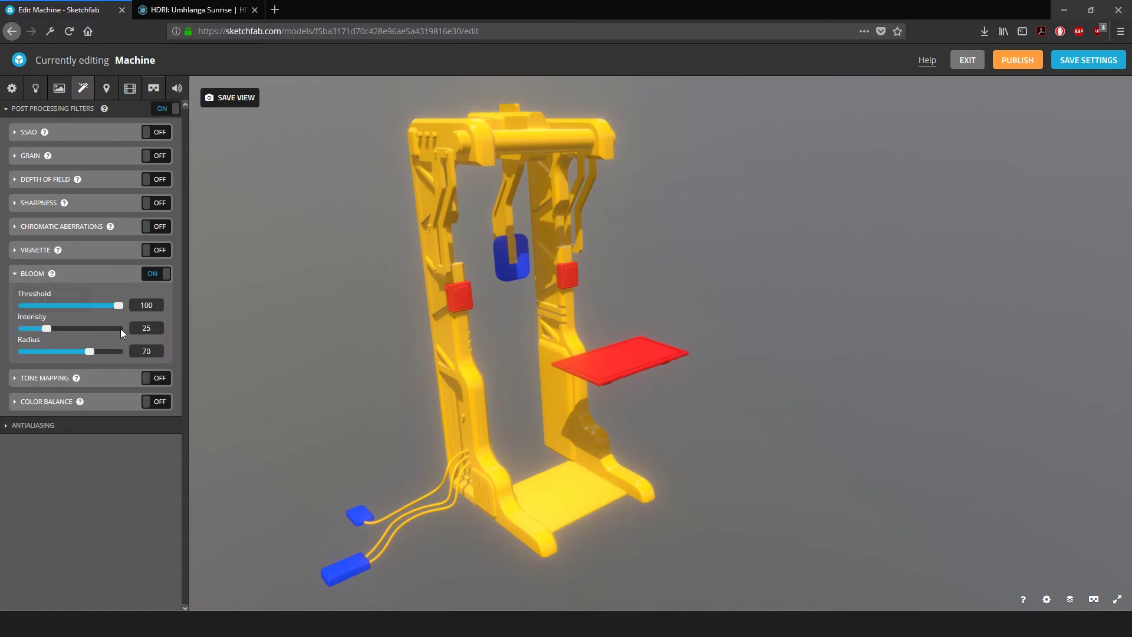
drag(46, 328, 26, 328)
drag(475, 242, 505, 228)
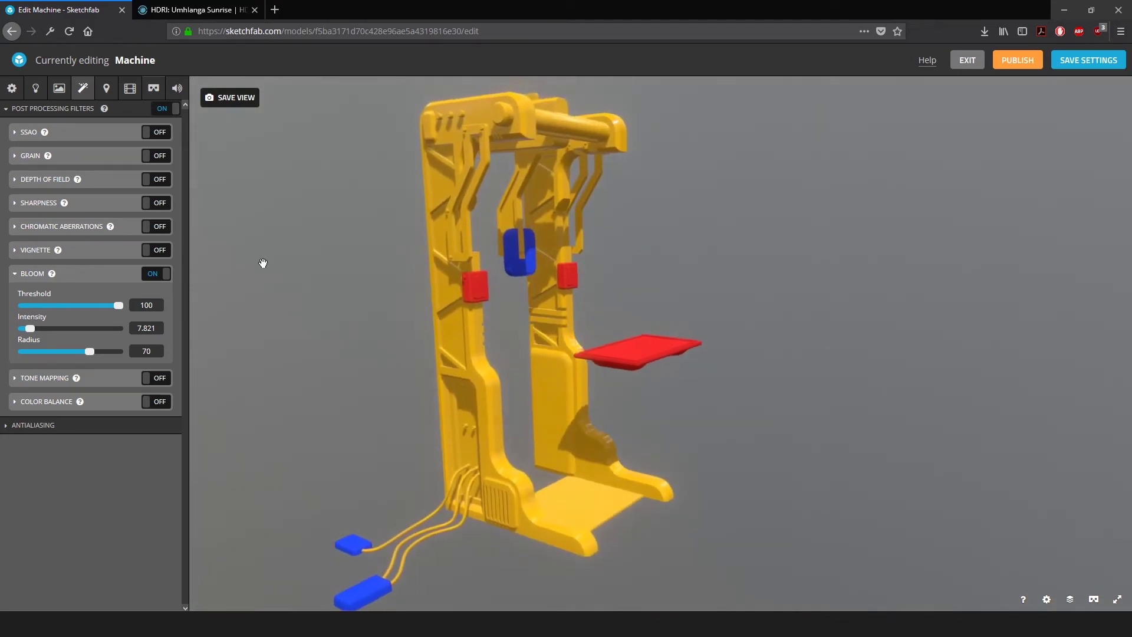
- Try the vignette filter briefly and disable bloom again
click(32, 274)
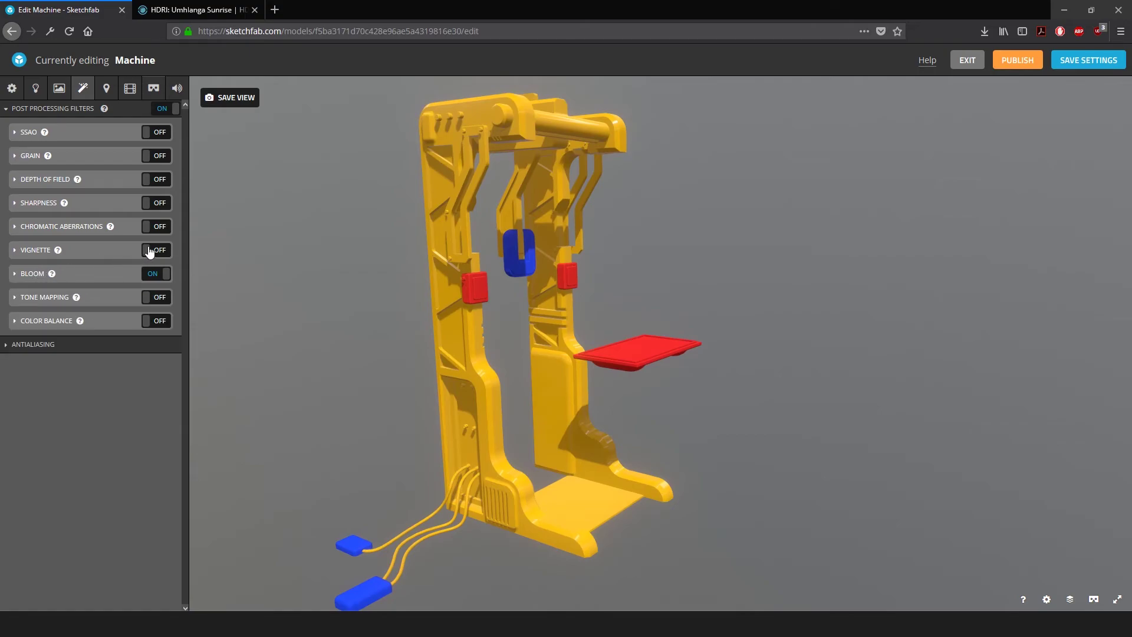
click(150, 251)
click(150, 250)
click(160, 273)
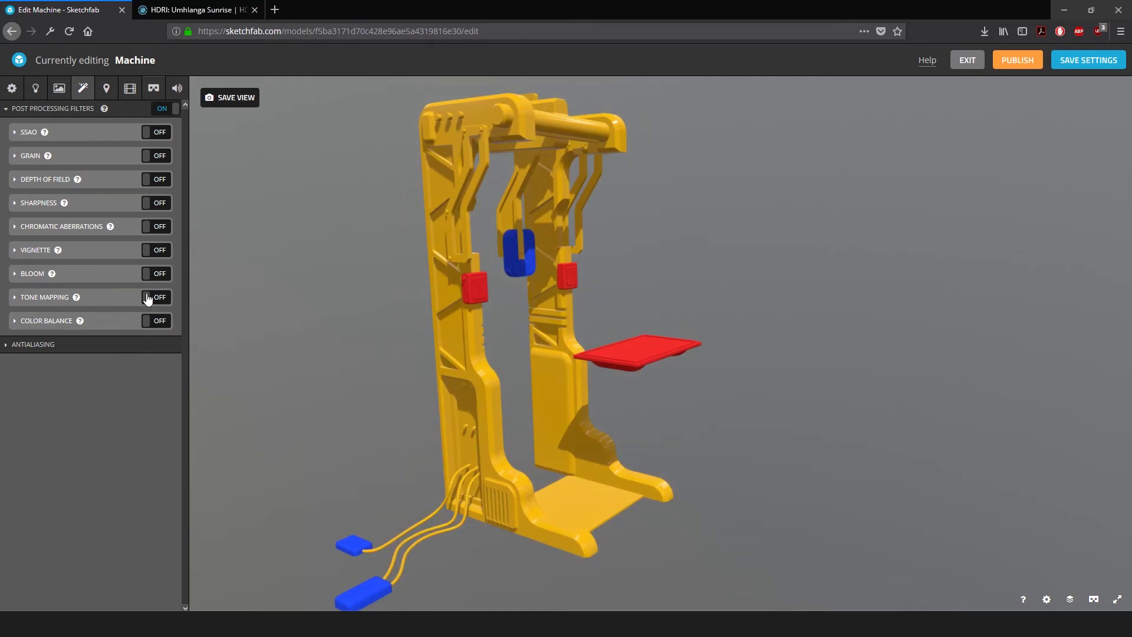
- Compare the model with temporal antialiasing off and on, leaving it enabled
click(136, 346)
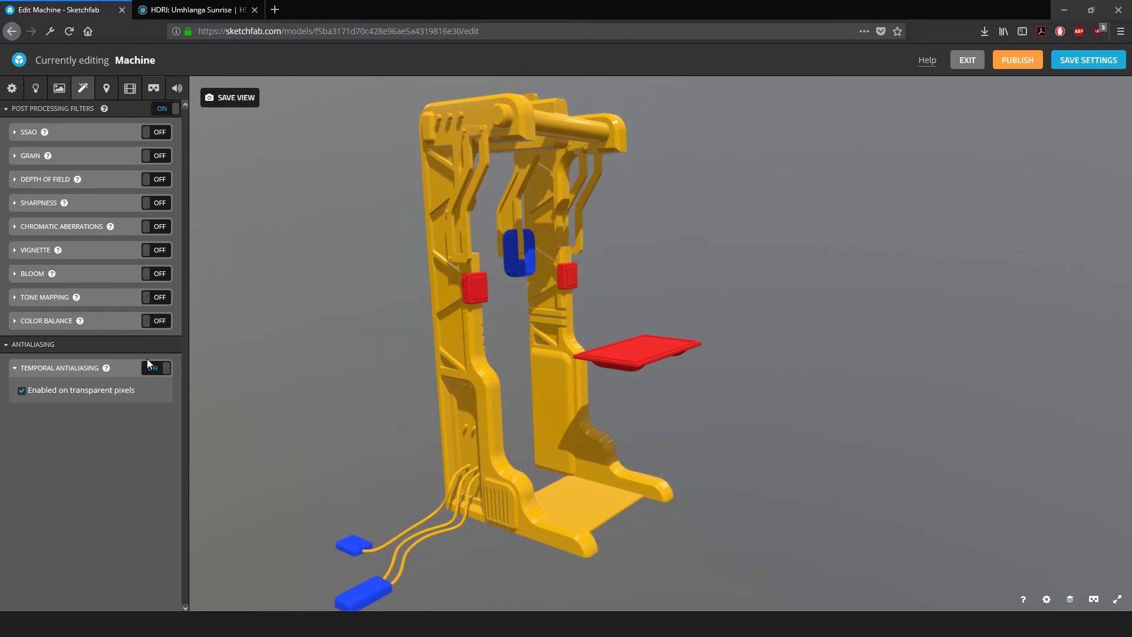
click(151, 367)
click(151, 366)
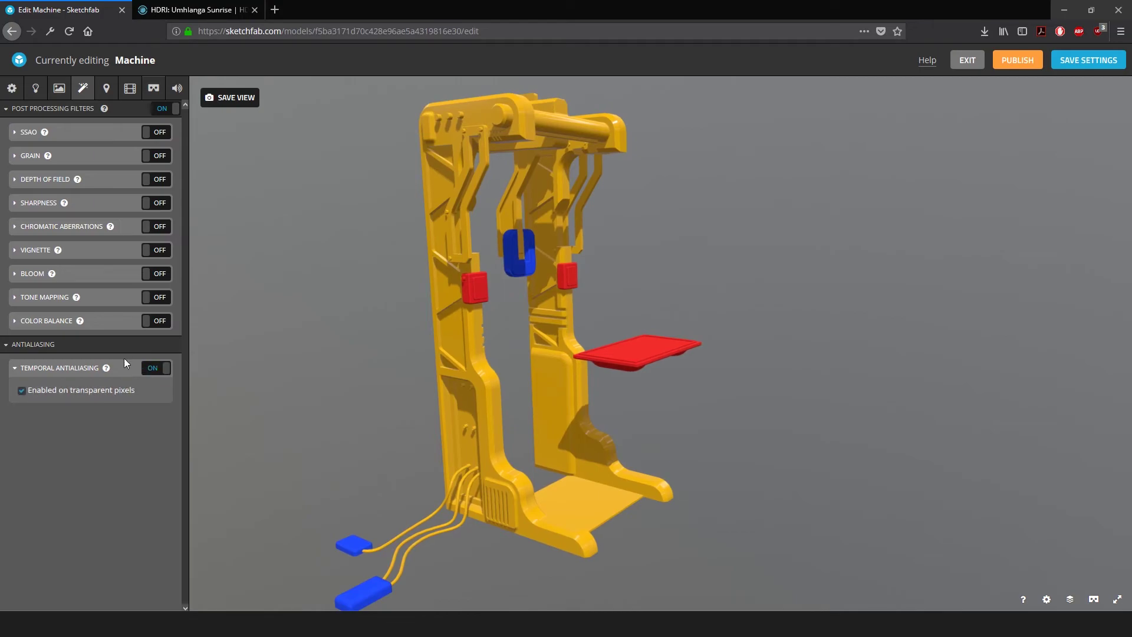
click(54, 369)
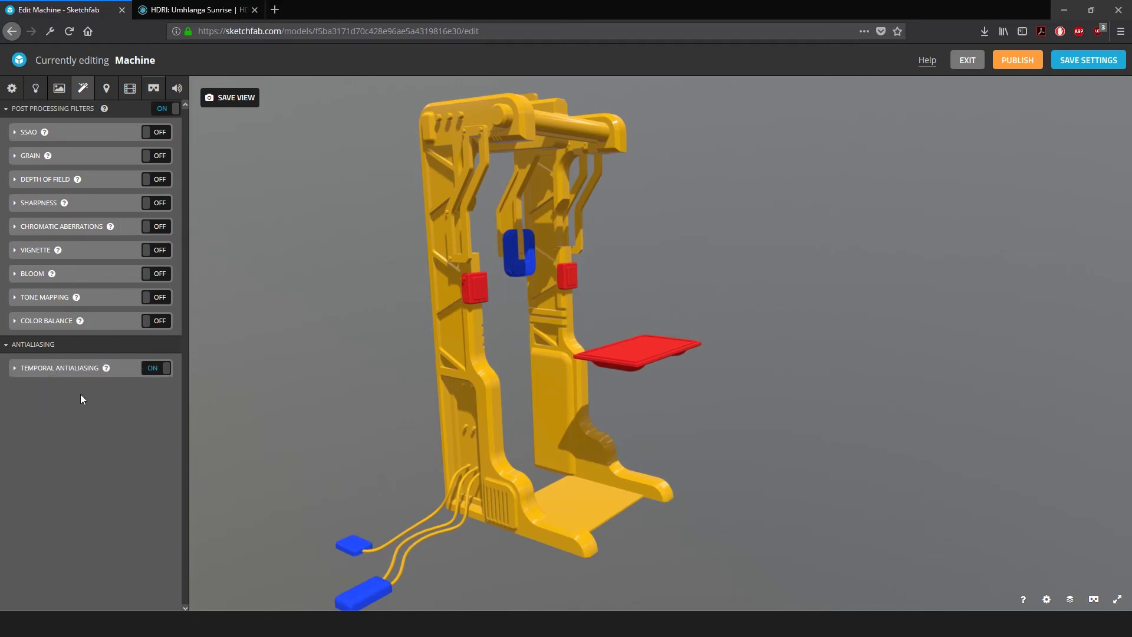
- Frame the whole machine at a three-quarter angle, save it as the default view, and publish the model with its settings saved
scroll(472, 210, up, 10)
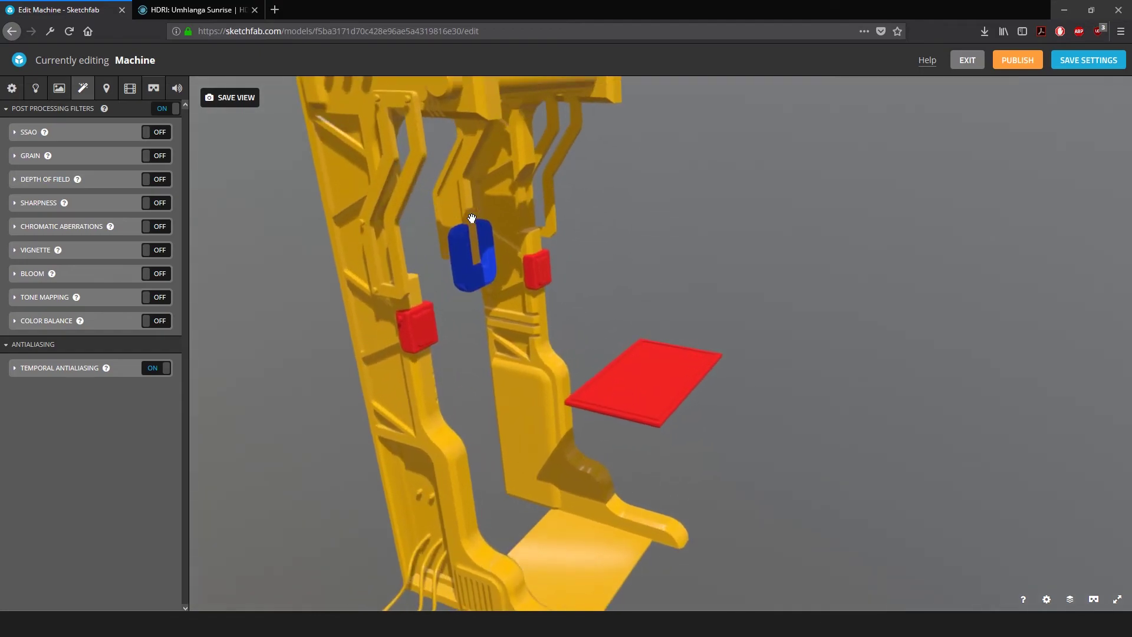
scroll(490, 235, down, 5)
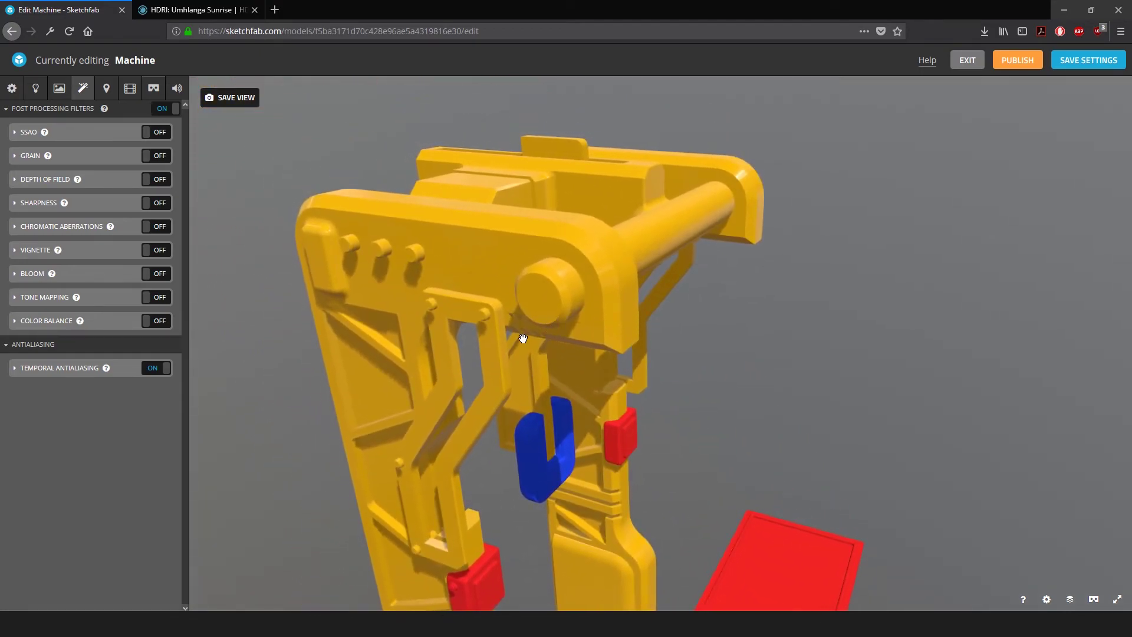
scroll(465, 324, up, 3)
scroll(413, 318, down, 5)
drag(371, 313, 470, 293)
scroll(516, 304, up, 5)
scroll(516, 304, down, 5)
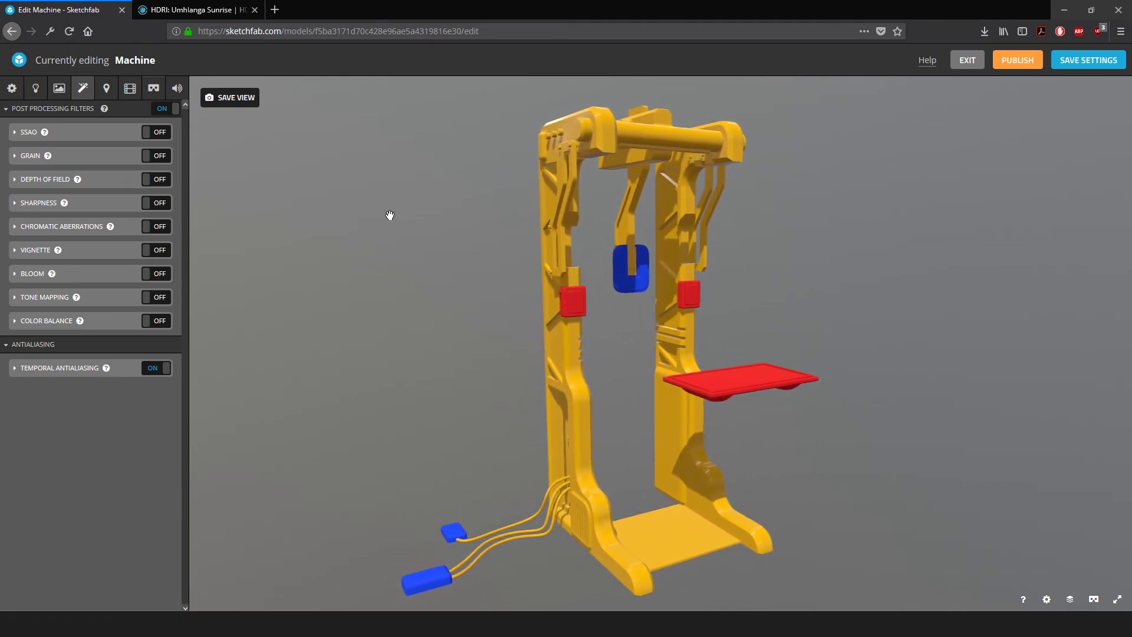
click(228, 103)
click(1080, 61)
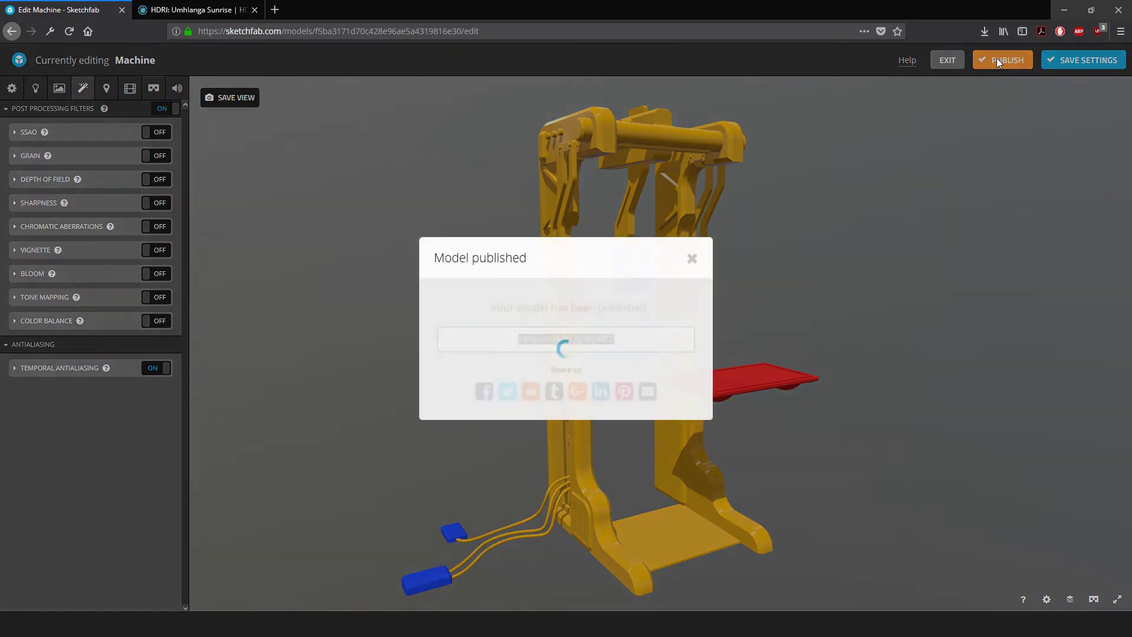
- Copy the published model's short link and open it in the current browser tab
right_click(555, 338)
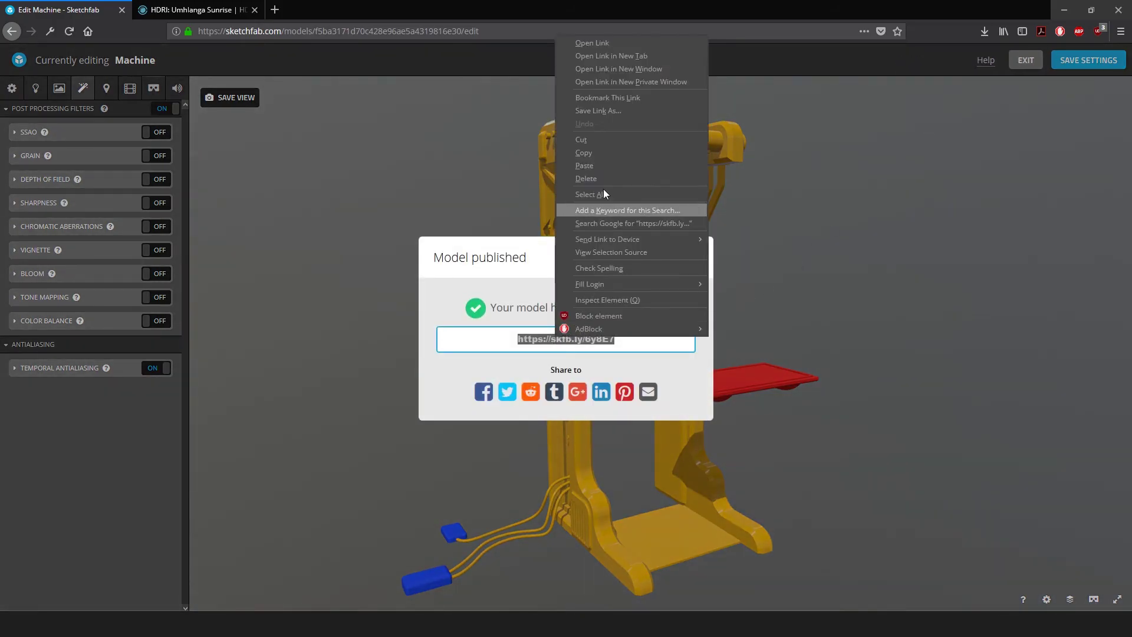
click(603, 150)
click(413, 31)
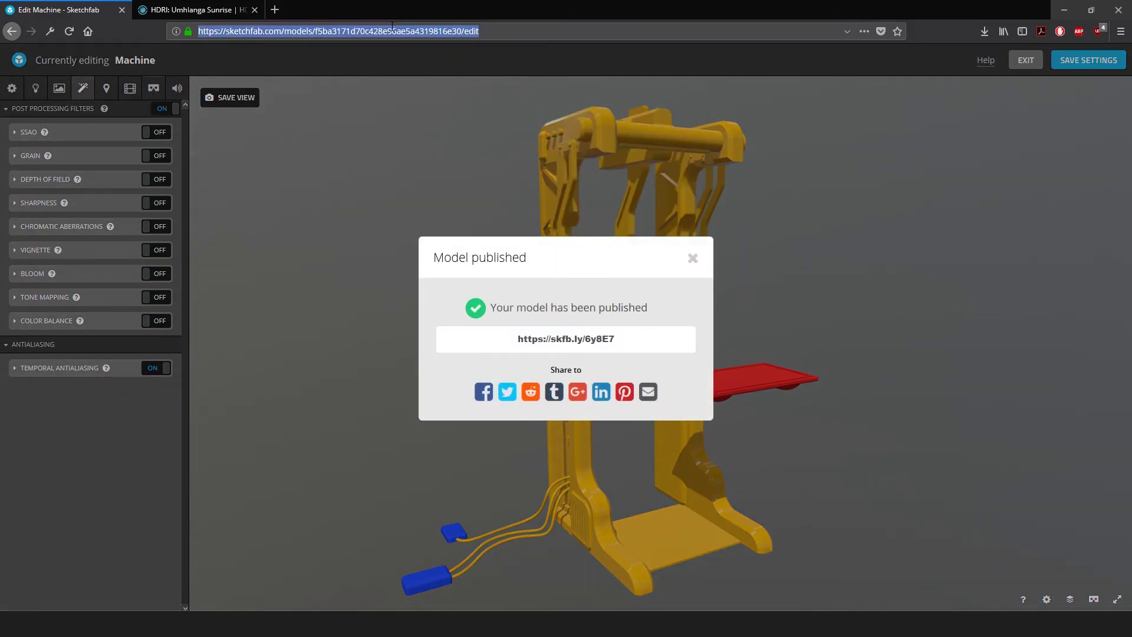
right_click(392, 30)
click(416, 86)
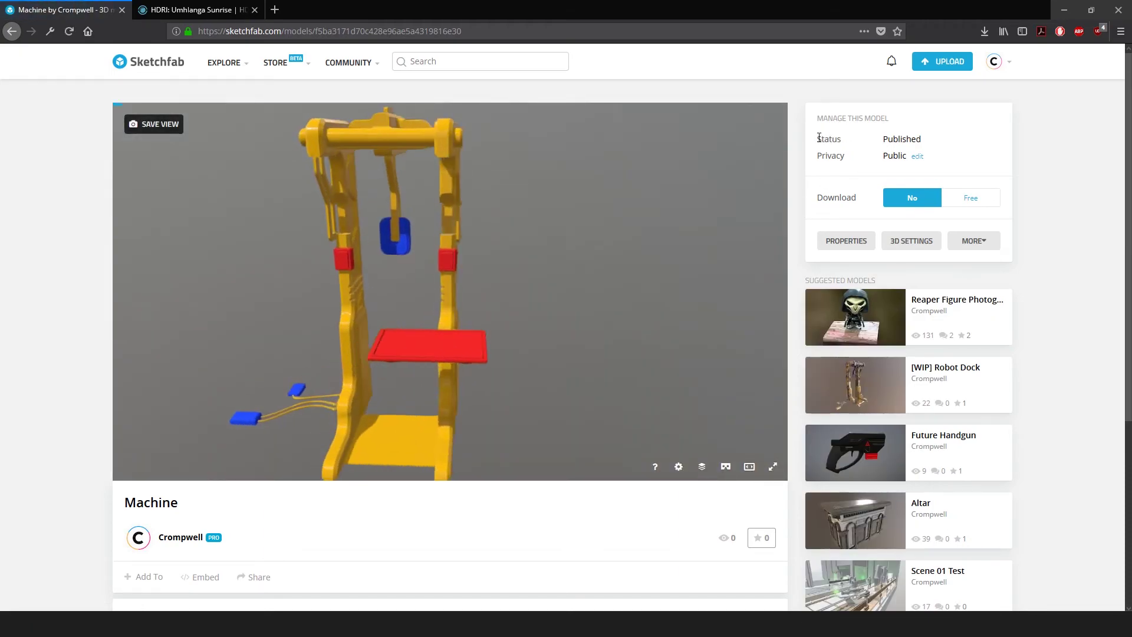
- Check the published model's status and privacy, and view the machine from other angles in the page viewer
drag(820, 138, 950, 141)
click(869, 155)
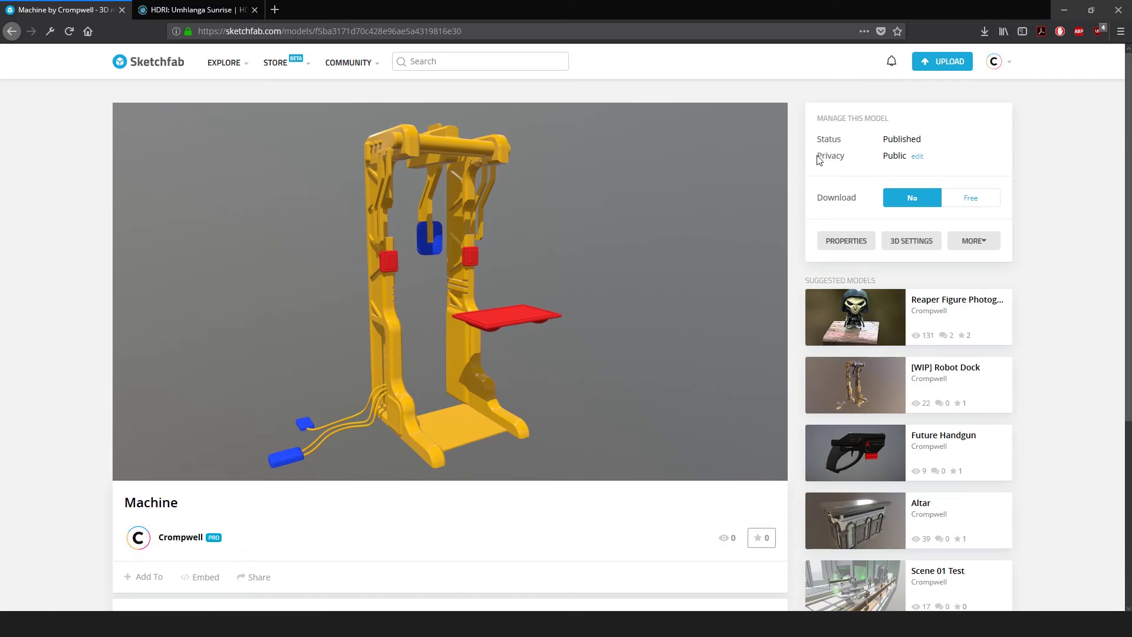
drag(820, 157, 986, 161)
click(979, 157)
mouse_move(341, 291)
mouse_down()
mouse_move(425, 286)
mouse_move(296, 298)
mouse_move(374, 293)
mouse_move(380, 303)
mouse_move(422, 246)
mouse_up()
scroll(301, 300, up, 3)
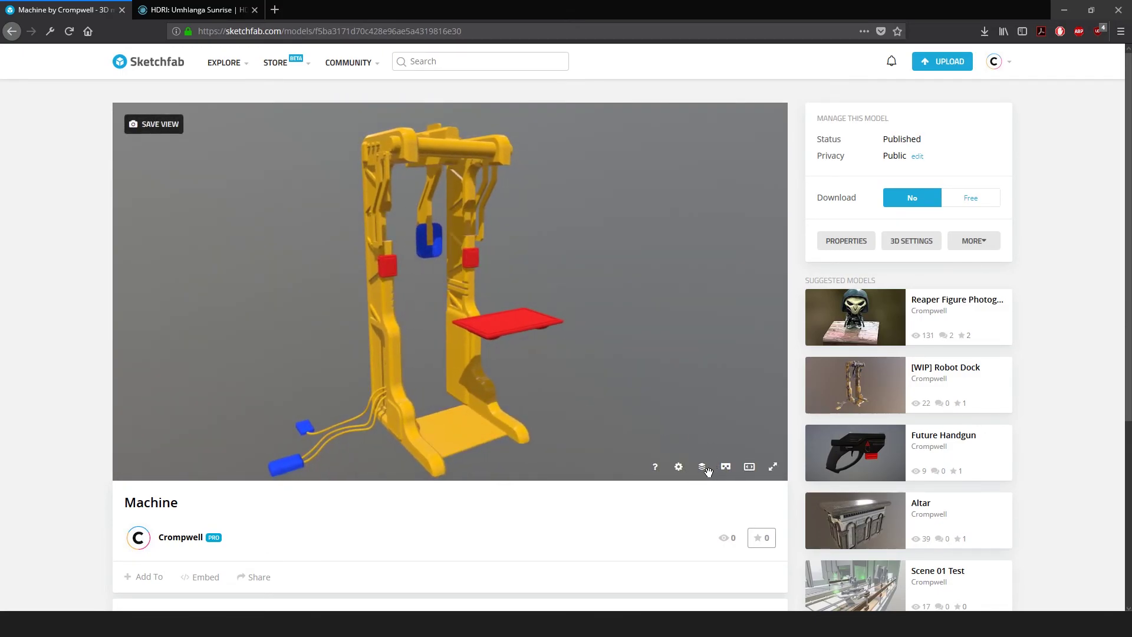
- Open the Model Inspector and view the Base Color, Metalness, Roughness and Specular F0 channels
click(704, 467)
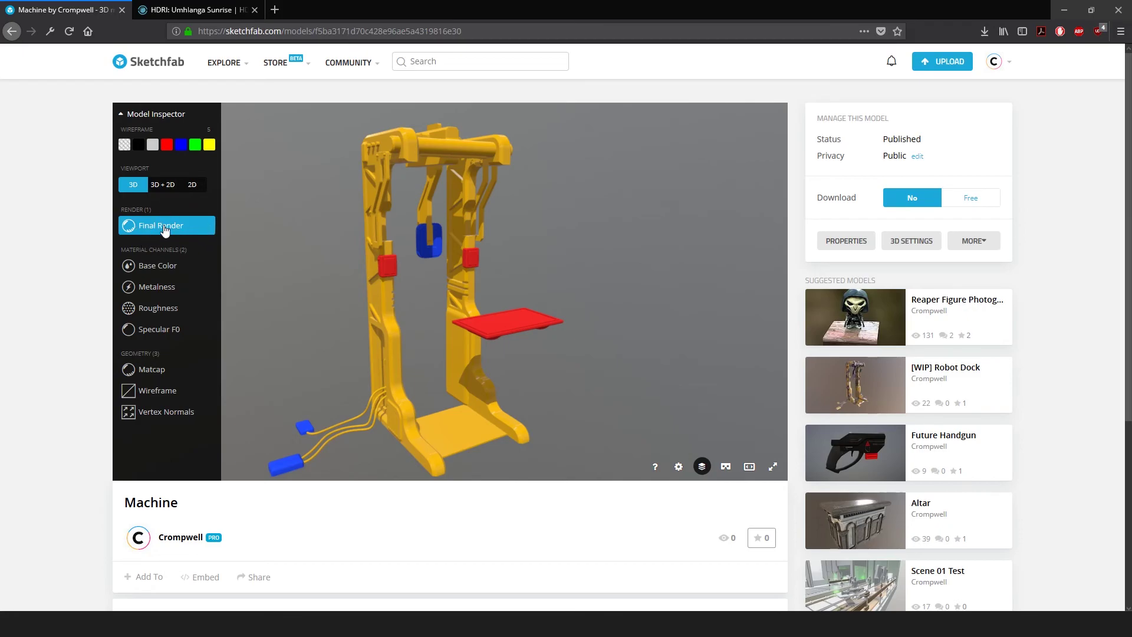
click(173, 264)
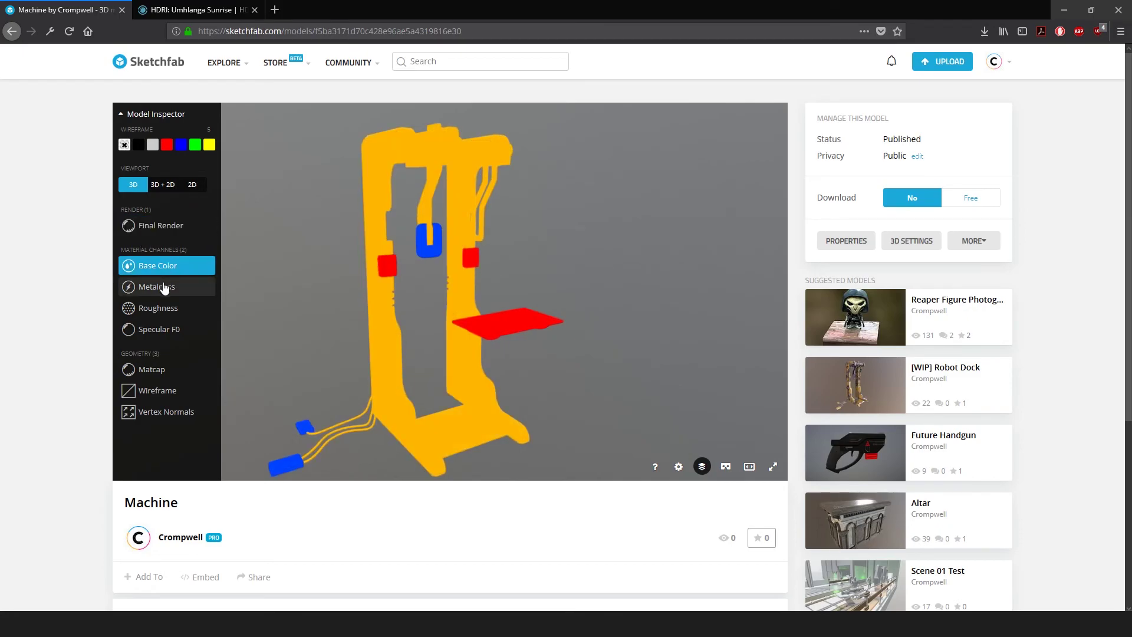
click(159, 287)
click(155, 308)
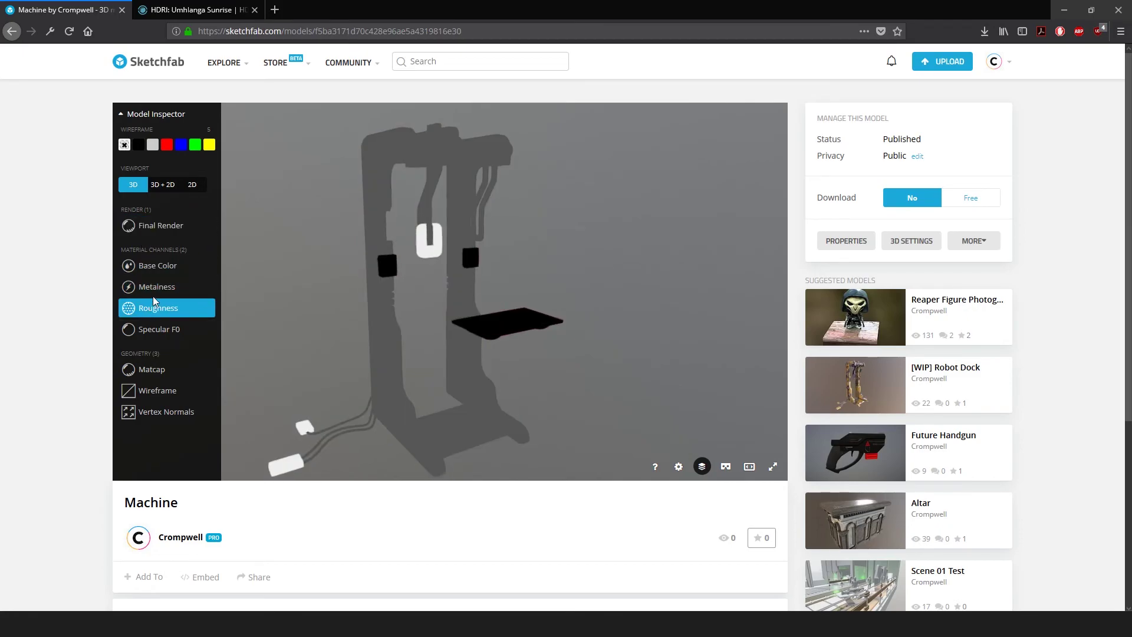
click(162, 329)
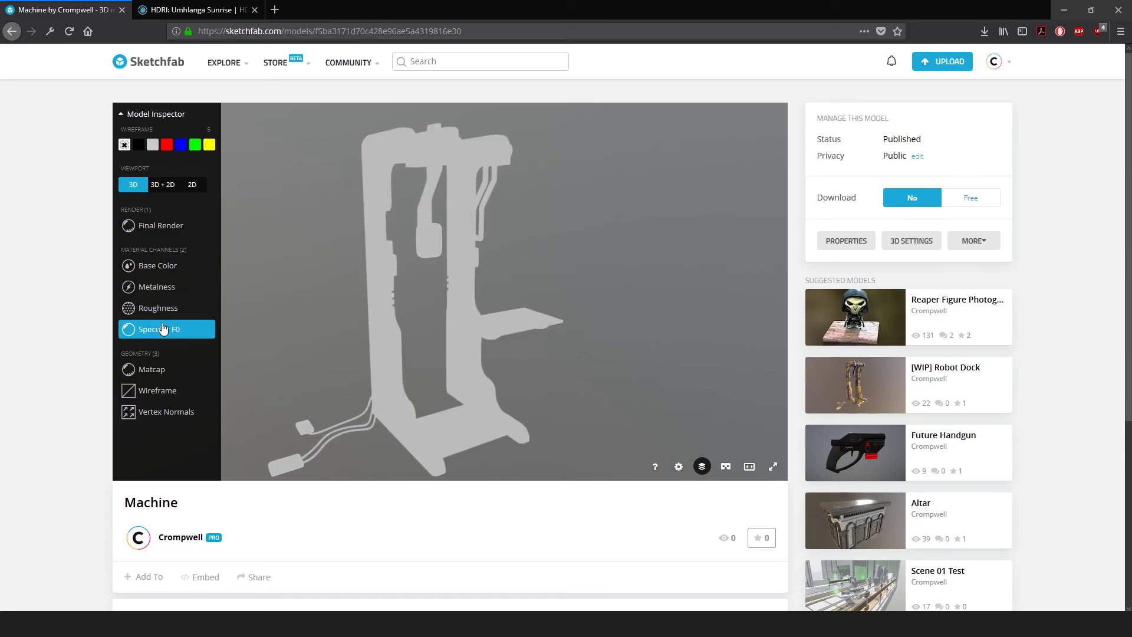
- Examine the model's geometry in Matcap and Wireframe modes, and return to Final Render
click(149, 372)
drag(384, 331, 417, 344)
scroll(417, 344, up, 8)
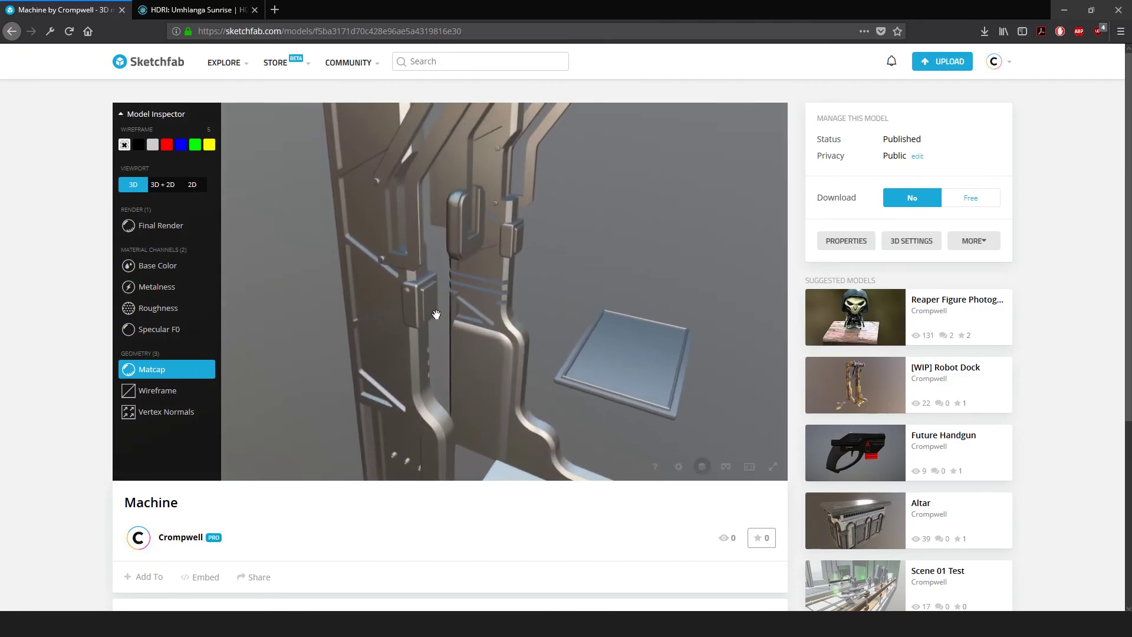
mouse_move(432, 296)
mouse_down()
mouse_move(321, 283)
mouse_move(348, 284)
mouse_move(330, 351)
mouse_move(246, 391)
mouse_move(516, 304)
mouse_move(453, 258)
mouse_move(454, 371)
mouse_move(485, 302)
mouse_move(448, 303)
mouse_up()
click(155, 389)
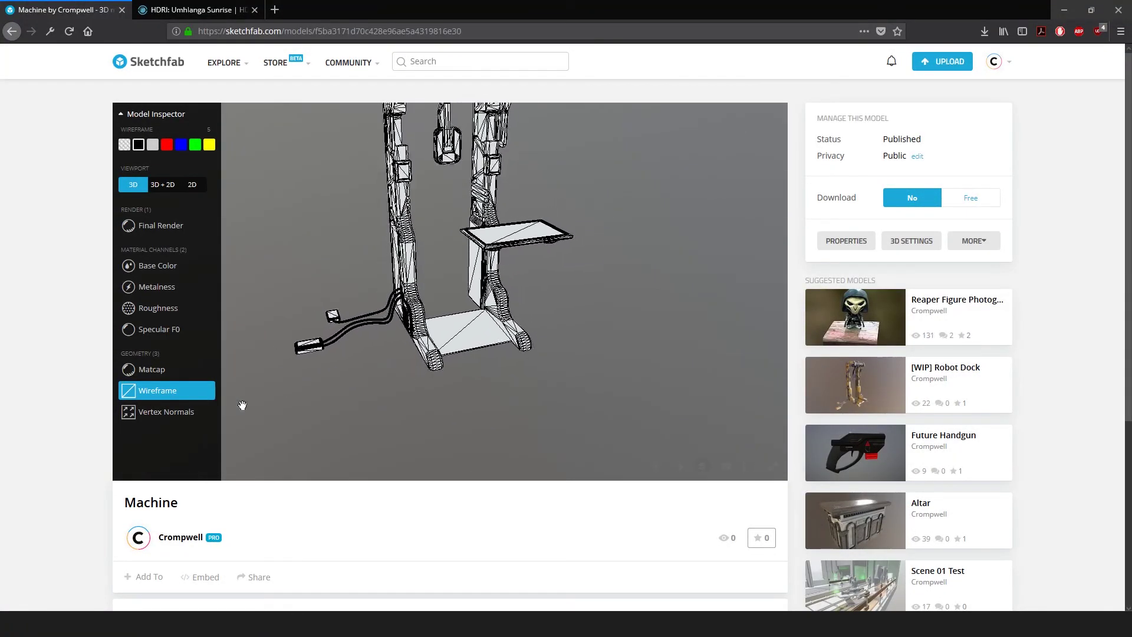
click(169, 234)
- Open the model's sharing options and select its direct link
scroll(41, 283, down, 5)
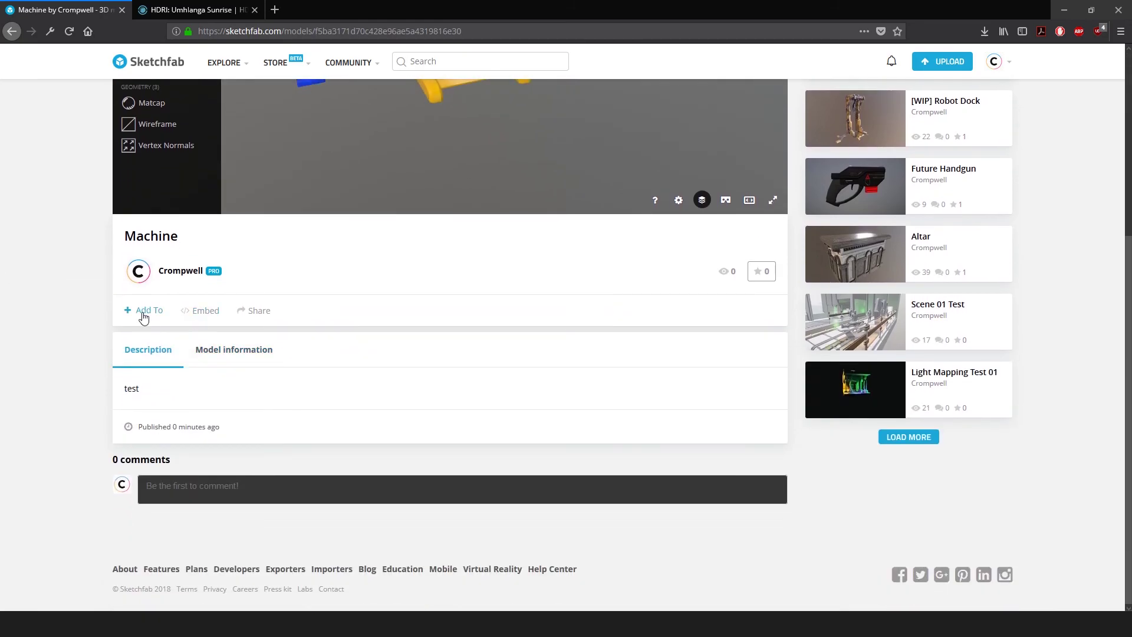
click(253, 311)
click(491, 308)
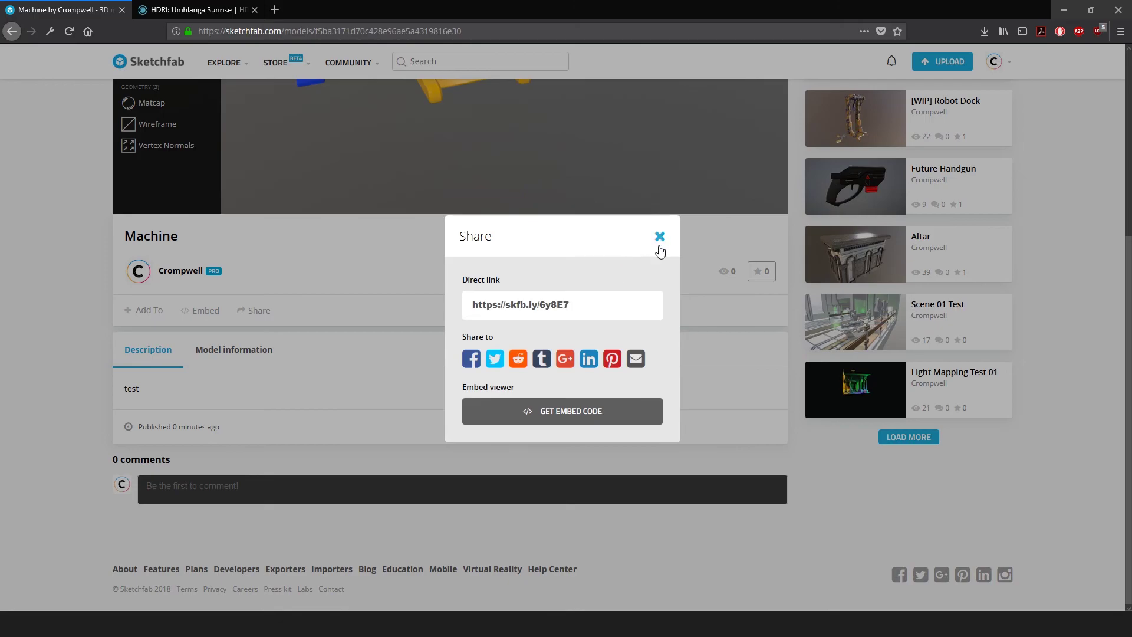
- Get the model's embed code, copy the whole iframe code to the clipboard, and close the embed options
click(529, 414)
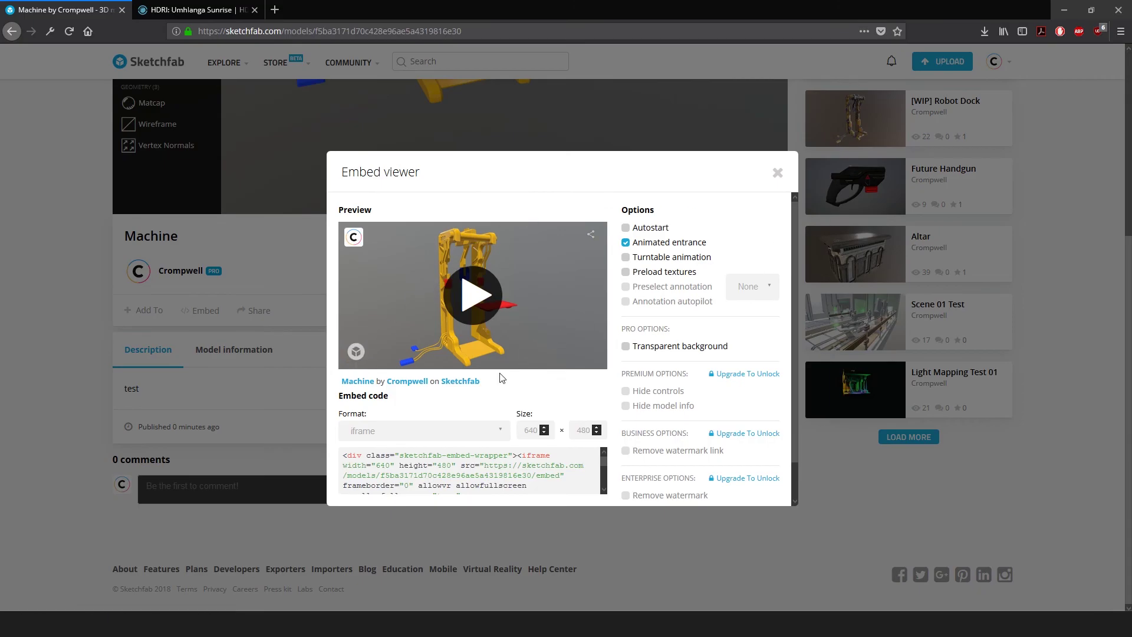
click(422, 468)
scroll(396, 474, down, 4)
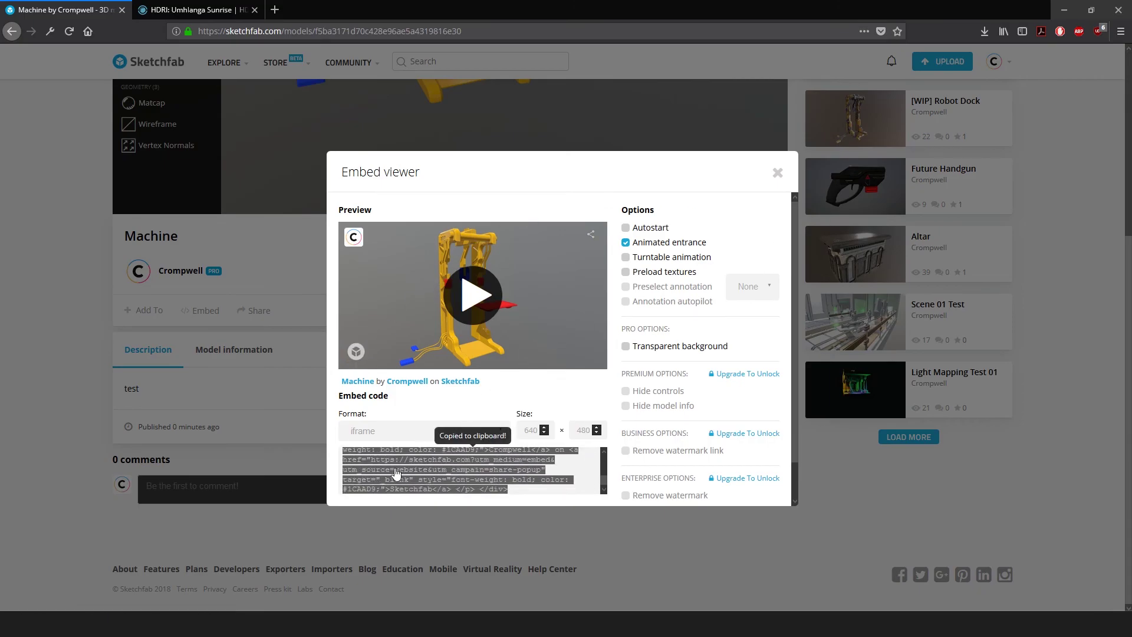
scroll(396, 474, up, 4)
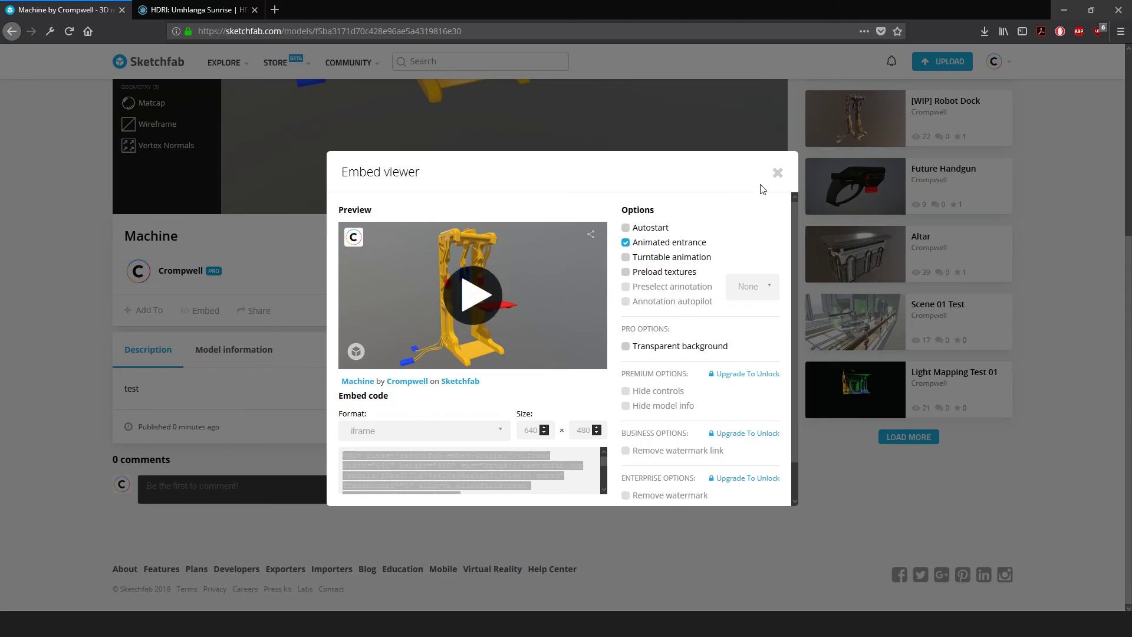
click(777, 172)
- Copy the model's full direct link from the sharing options and close them
click(540, 302)
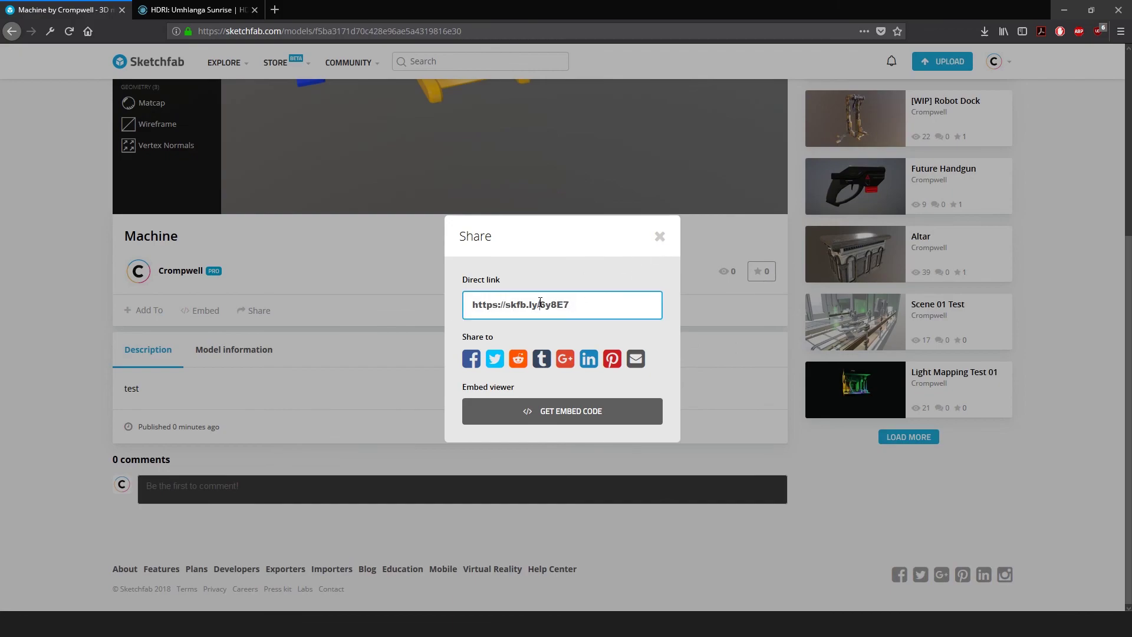
click(574, 305)
click(614, 304)
drag(616, 304, 454, 304)
triple_click(594, 305)
click(587, 303)
drag(586, 303, 436, 303)
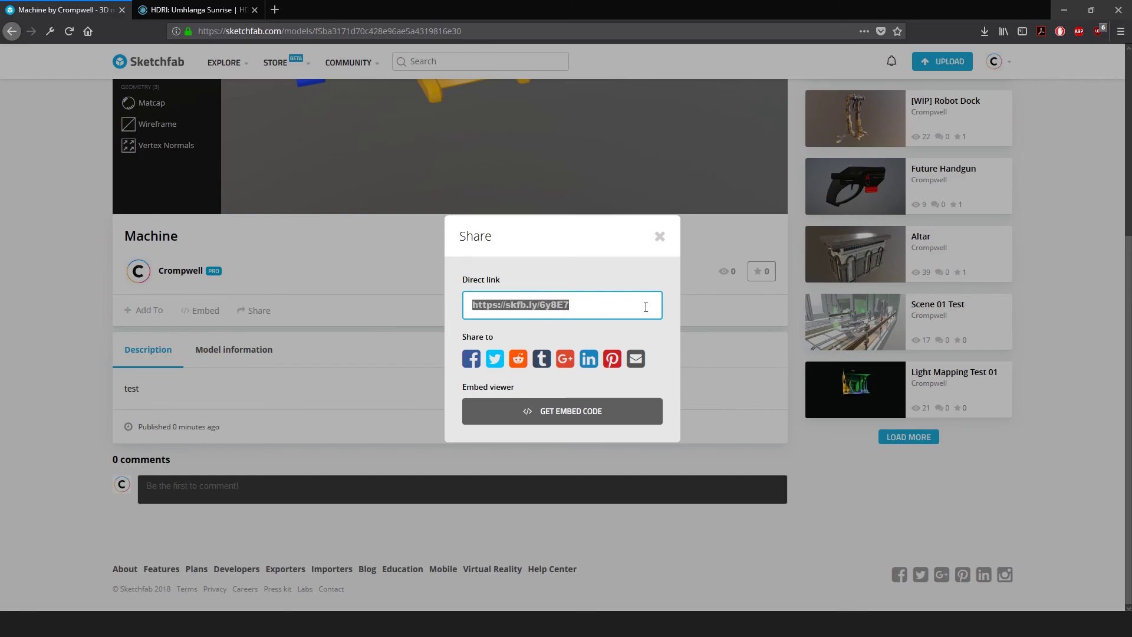
drag(607, 308, 440, 301)
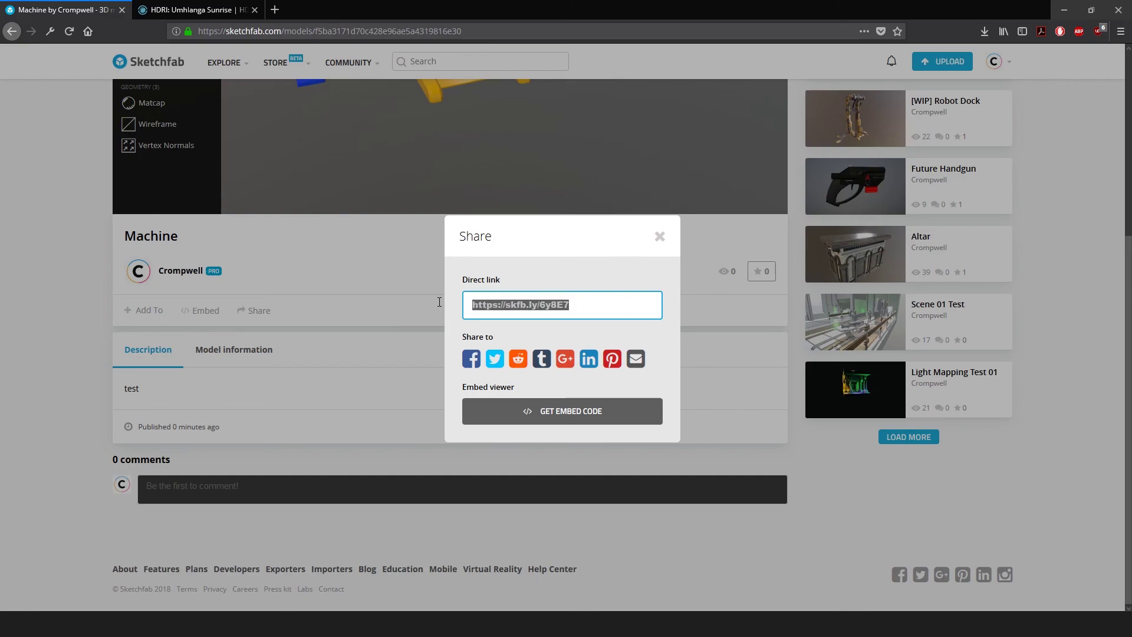
right_click(558, 309)
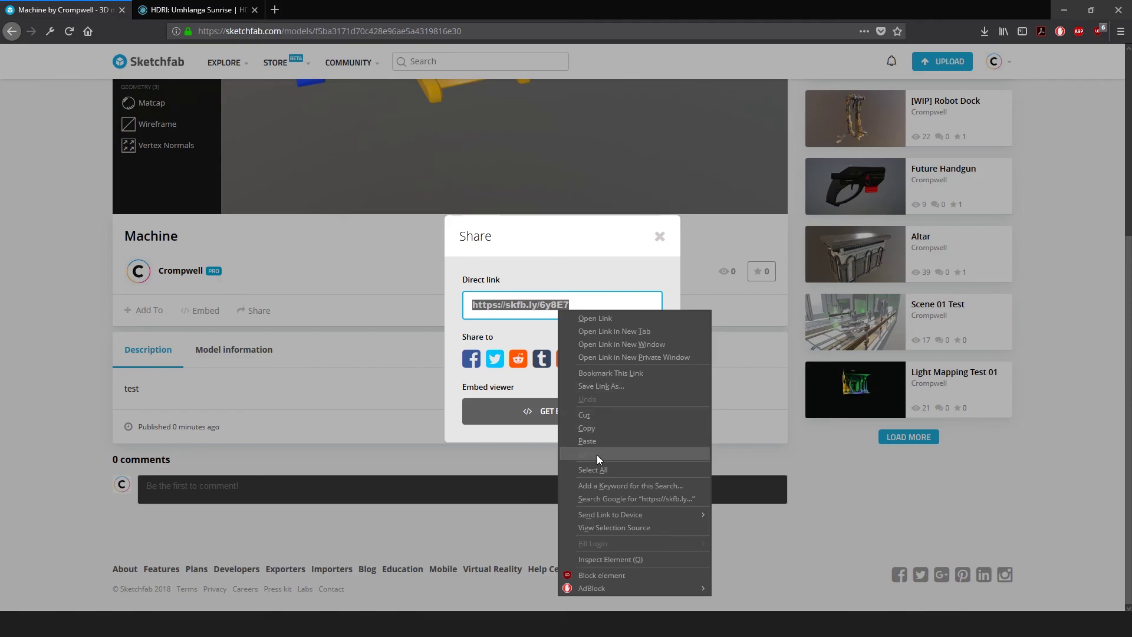
click(597, 426)
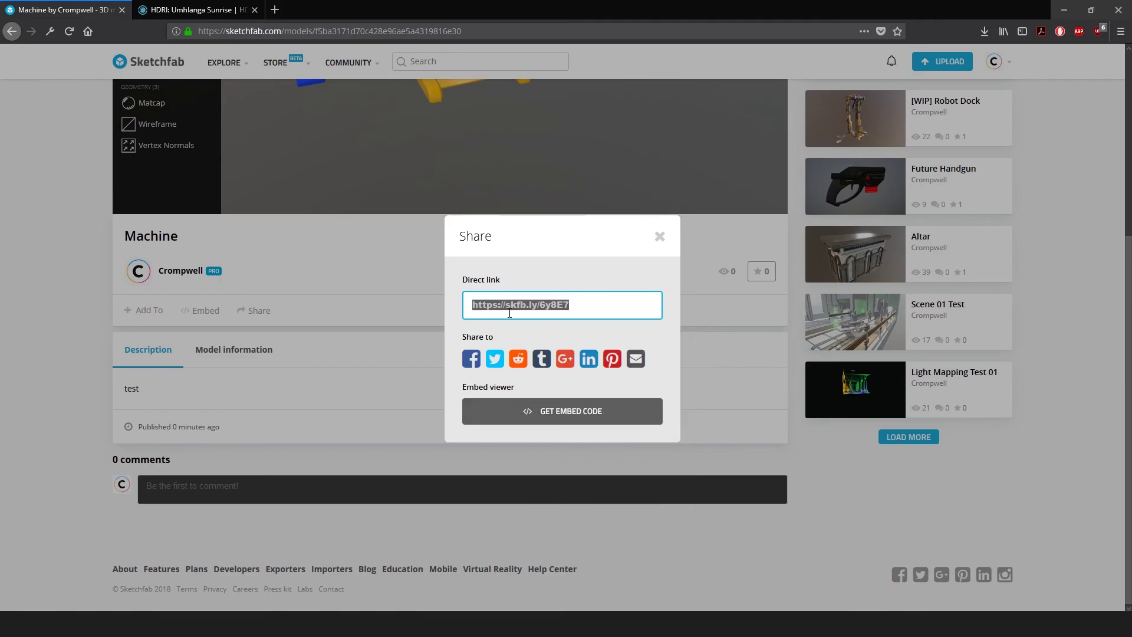
click(660, 236)
- Examine the published machine up close and as a whole in the page viewer
scroll(448, 352, up, 5)
scroll(428, 352, down, 6)
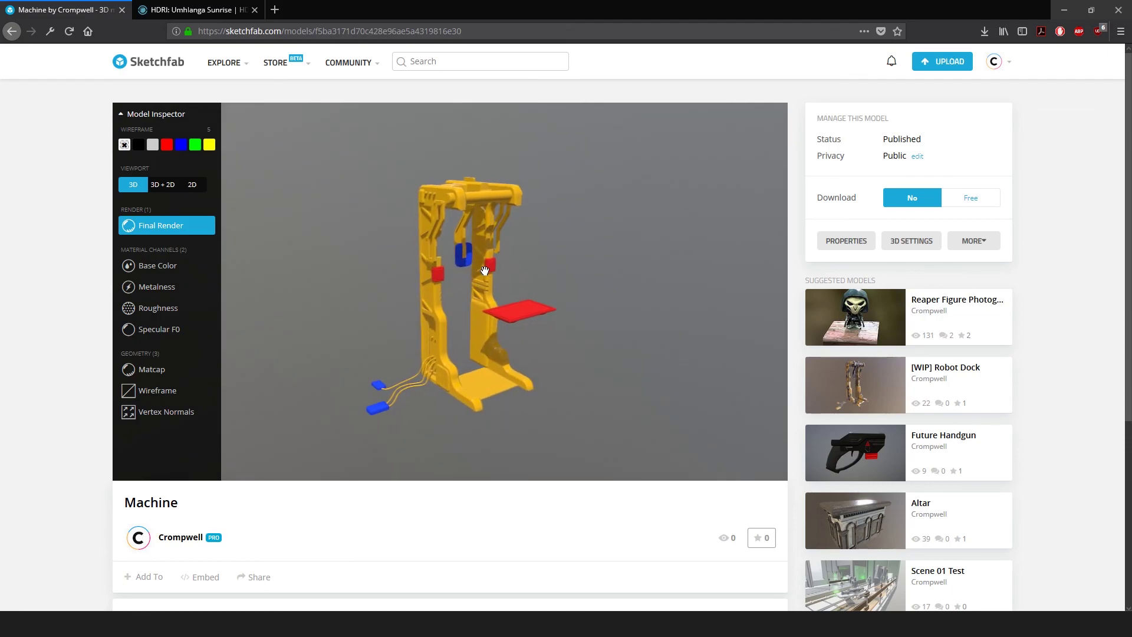
scroll(483, 268, up, 6)
scroll(490, 255, down, 6)
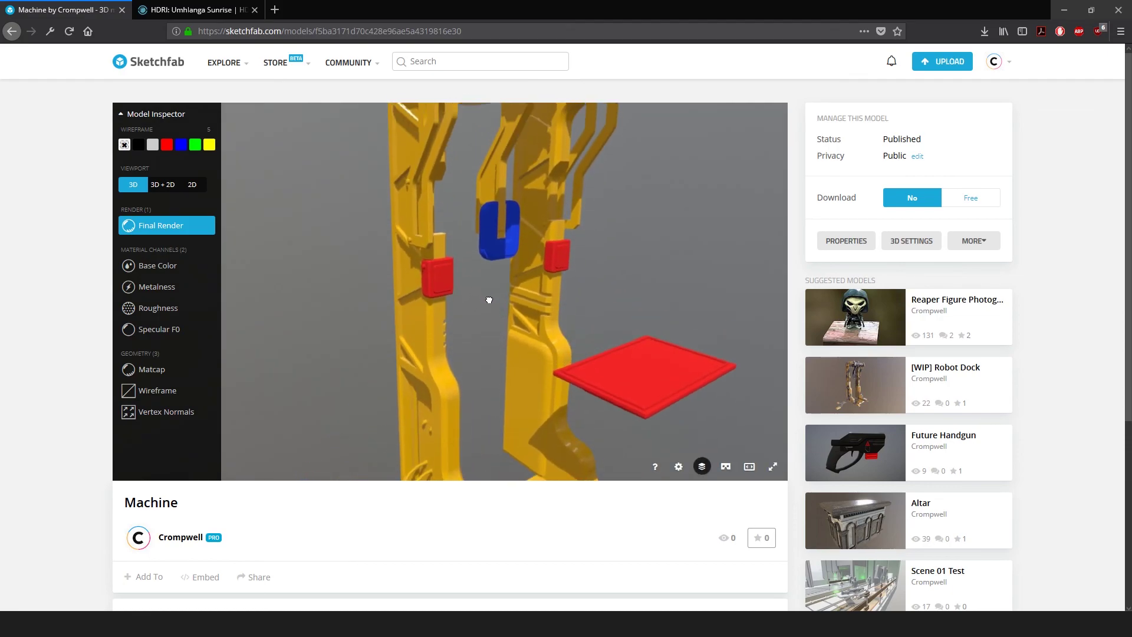
scroll(503, 272, up, 4)
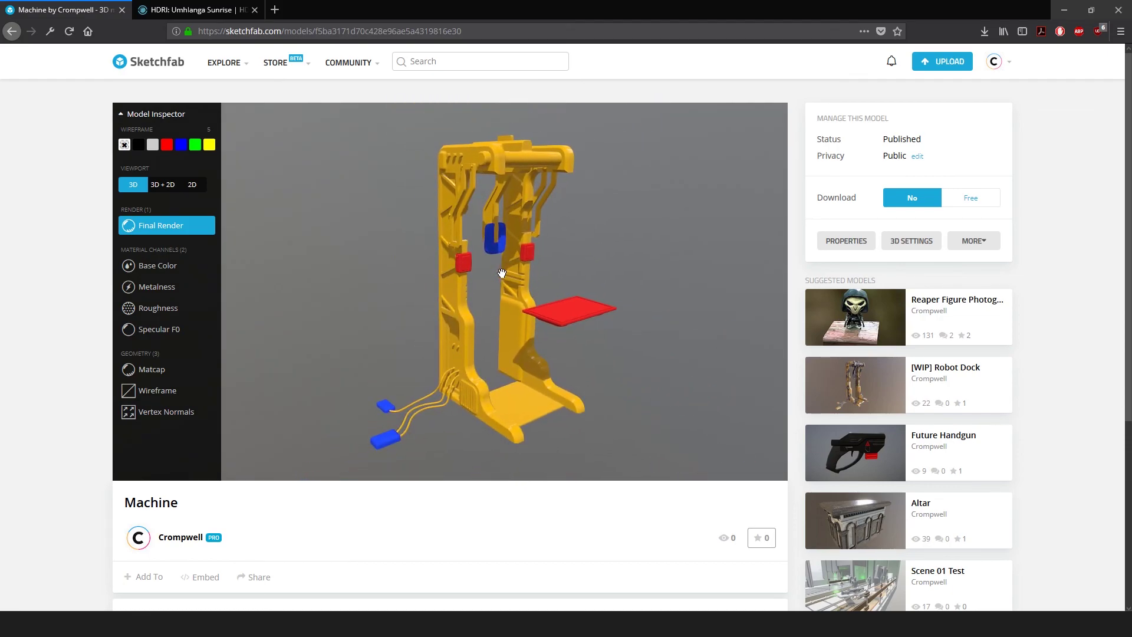
drag(505, 269, 503, 273)
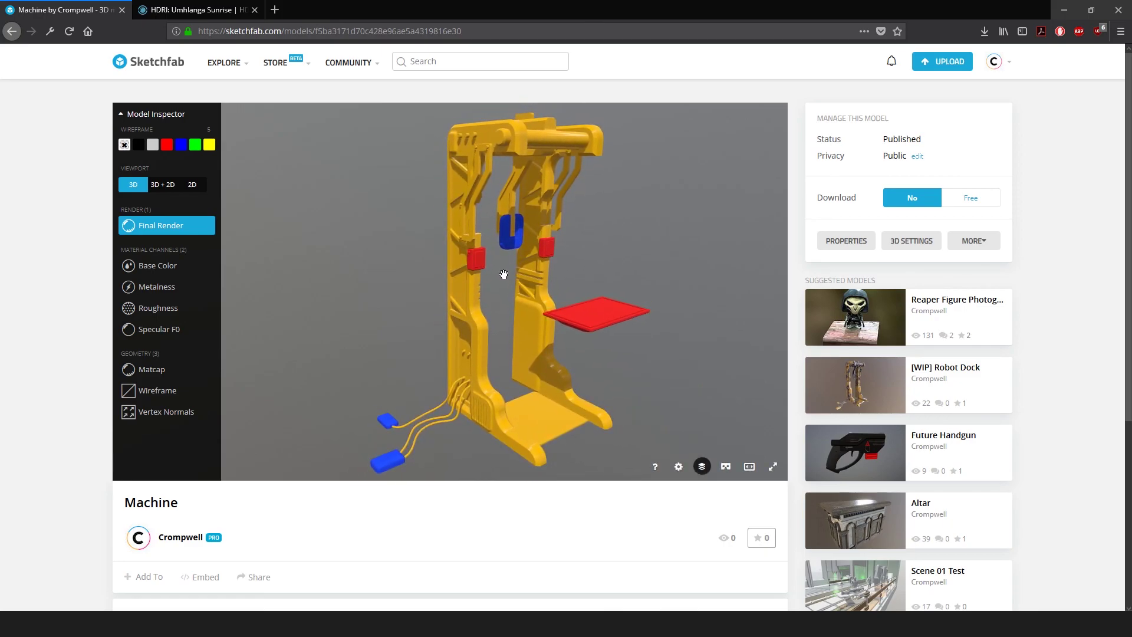